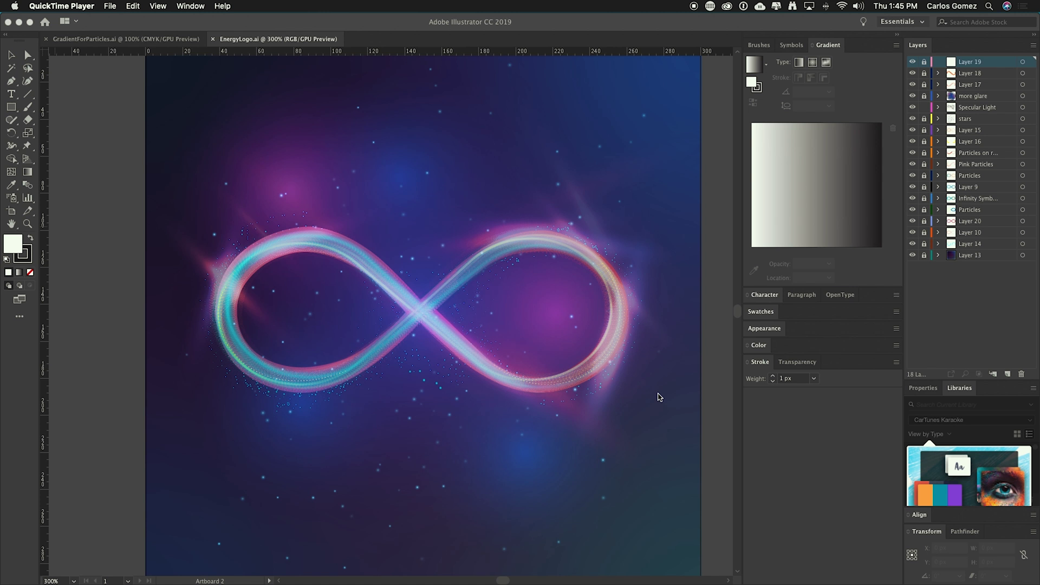
# Examine the dashed particle lines along the infinity symbol's left loop in EnergyLogo.ai up close, and return to the overview
pyautogui.click(675, 371)
pyautogui.moveTo(674, 371); pyautogui.dragTo(269, 370)
pyautogui.moveTo(205, 367); pyautogui.dragTo(466, 262)
pyautogui.press('super+equal')
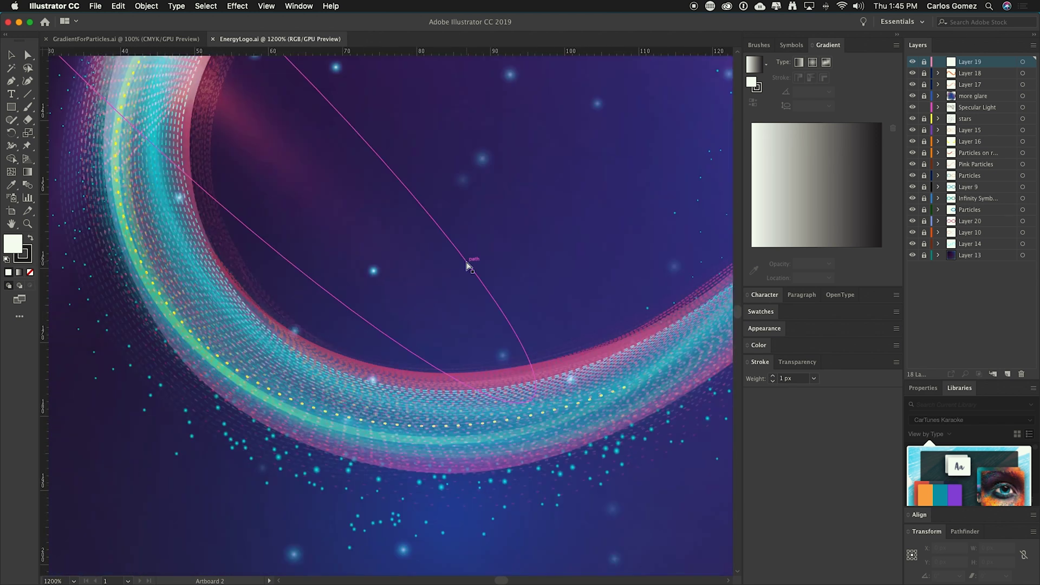
pyautogui.press('super+minus')
pyautogui.press('super+minus')
pyautogui.press('super+minus')
pyautogui.press('super+minus')
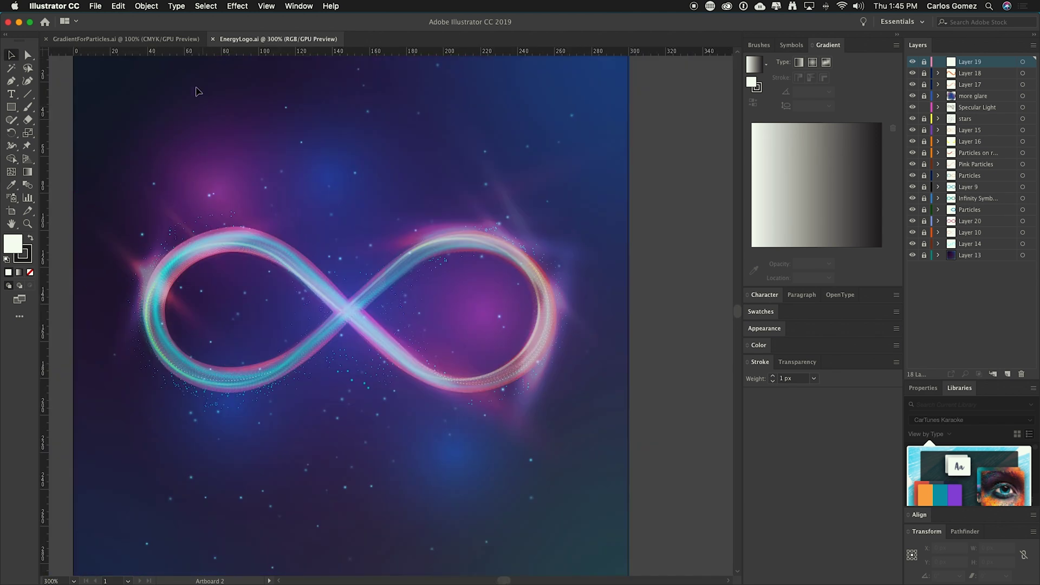
# Switch to the GradientForParticles.ai document and prepare the Pen tool with no fill
pyautogui.click(164, 41)
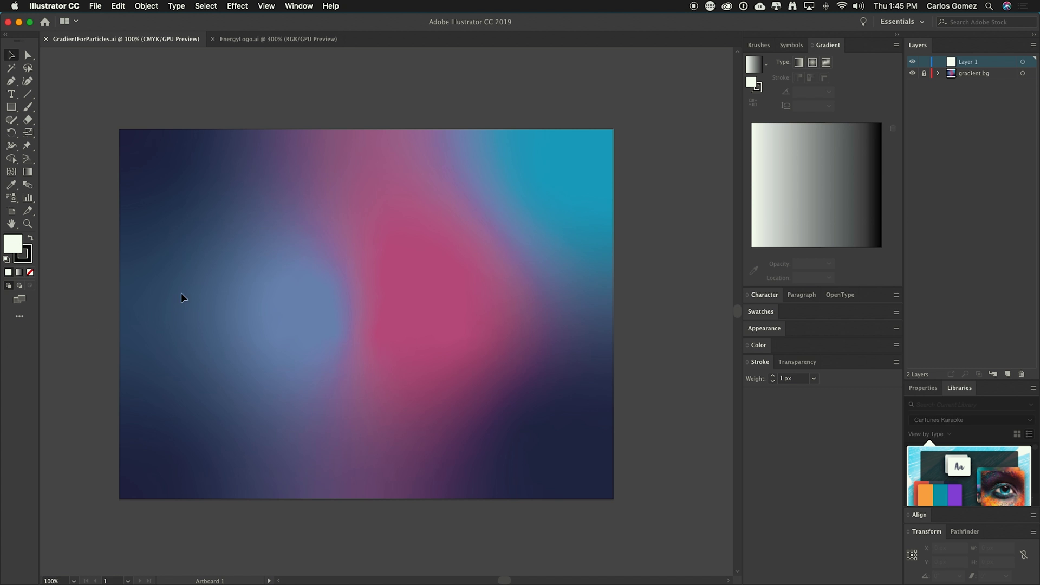
pyautogui.press('super+equal')
pyautogui.moveTo(265, 331); pyautogui.dragTo(321, 297)
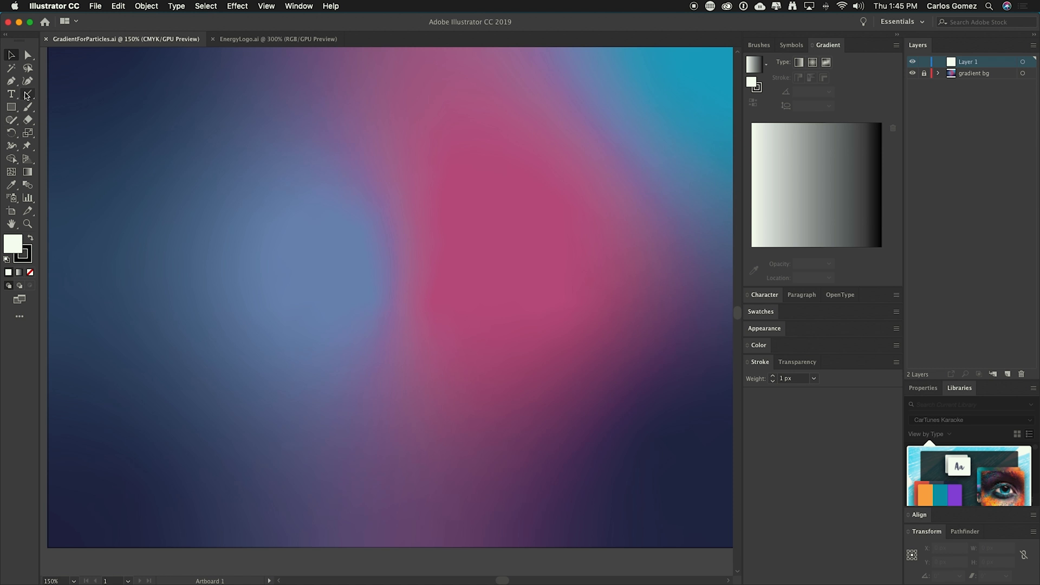
pyautogui.click(11, 82)
pyautogui.click(15, 253)
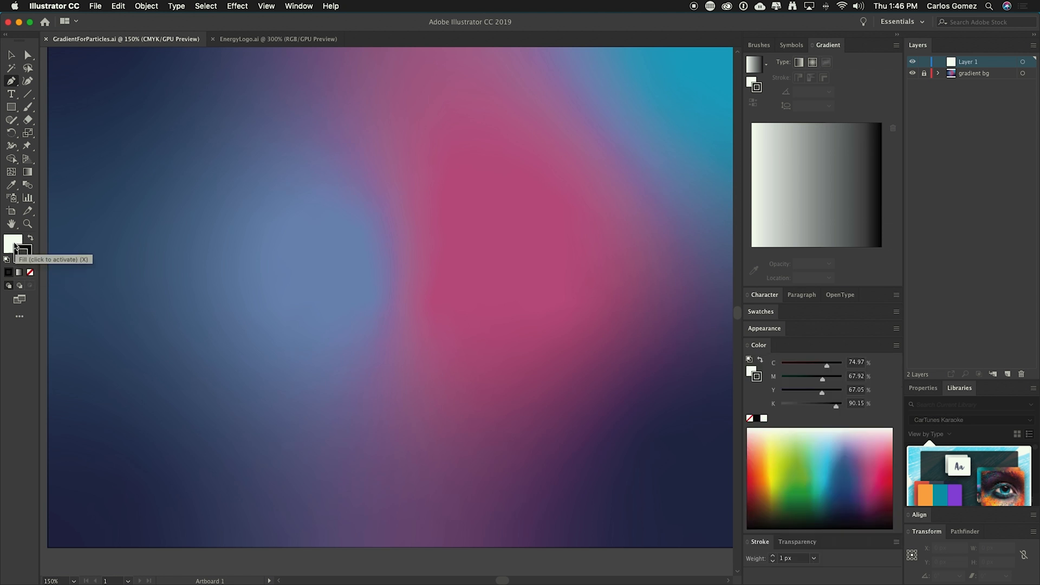
pyautogui.click(30, 273)
pyautogui.click(31, 261)
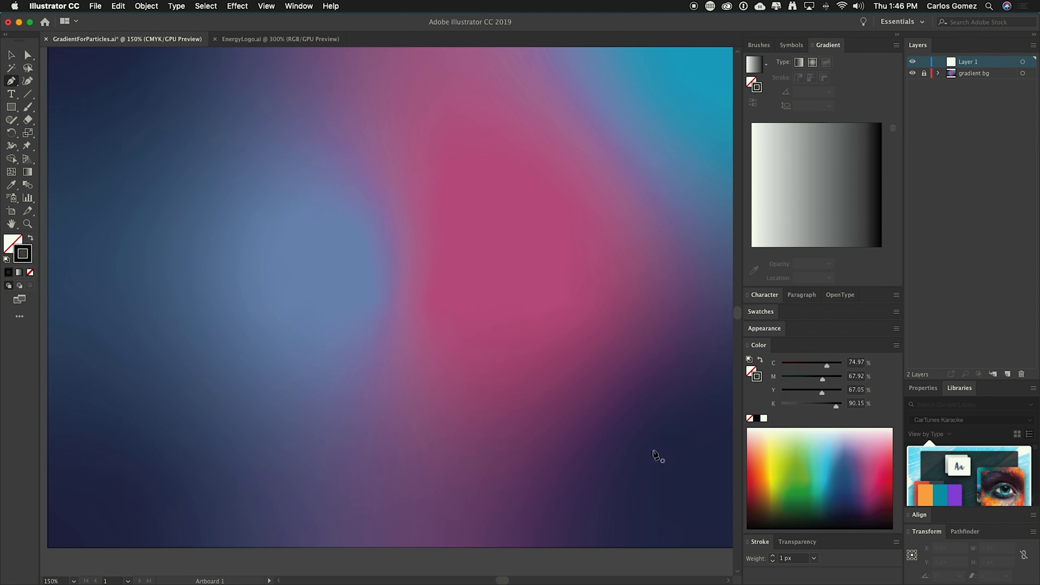
# Set the stroke colour to a golden yellow of about C 21.18, M 32.16, Y 100, K 0.78
pyautogui.click(765, 476)
pyautogui.moveTo(766, 476); pyautogui.dragTo(766, 471)
pyautogui.click(766, 484)
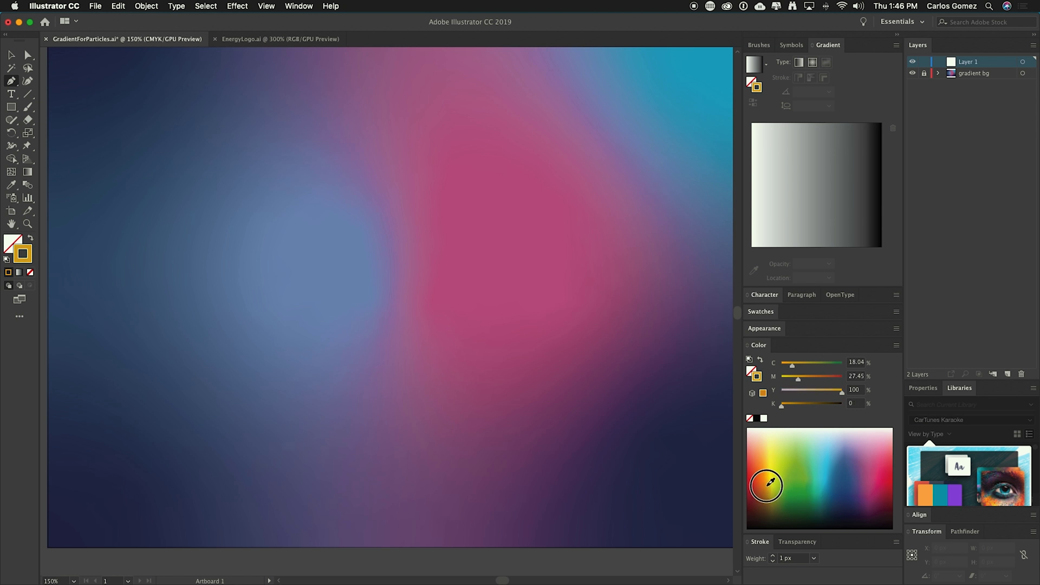
# Draw a smooth three-point open S-curve across the gradient background with the Pen tool and move it up and slightly right
pyautogui.moveTo(97, 246); pyautogui.dragTo(145, 336)
pyautogui.moveTo(284, 432); pyautogui.dragTo(474, 399)
pyautogui.moveTo(659, 370); pyautogui.dragTo(716, 431)
pyautogui.press('Escape')
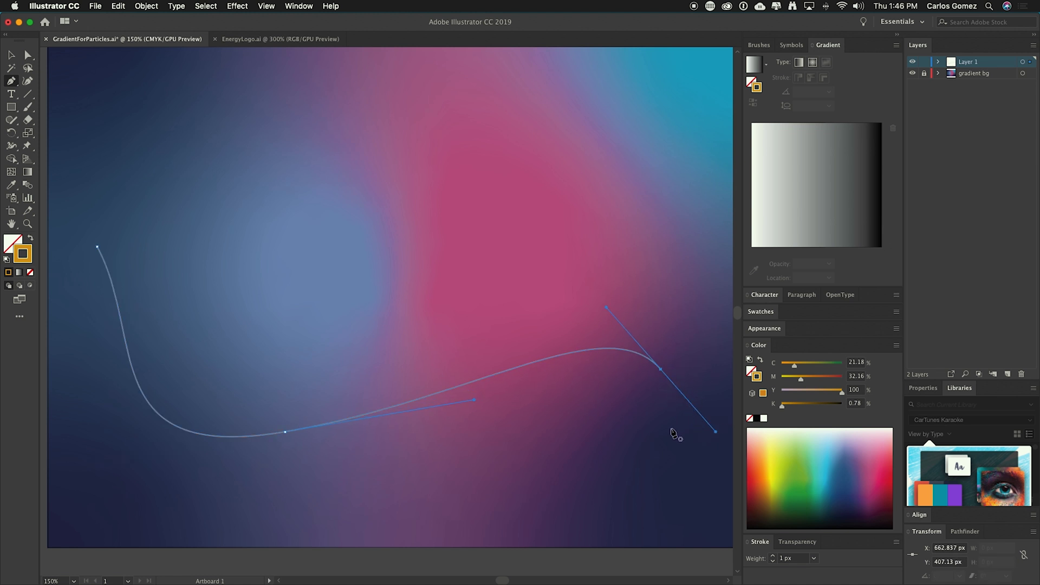
pyautogui.click(12, 56)
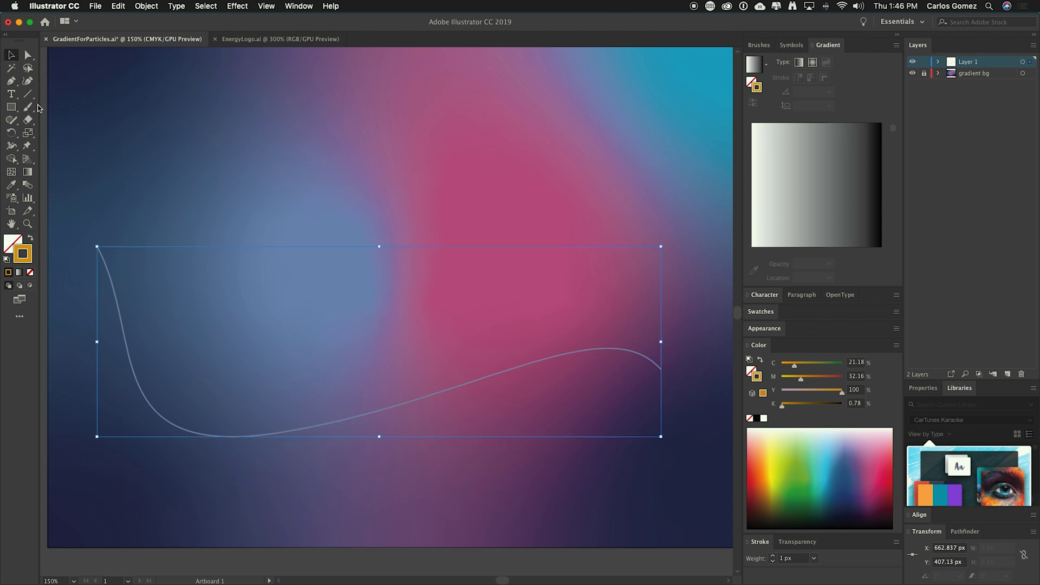
pyautogui.click(166, 209)
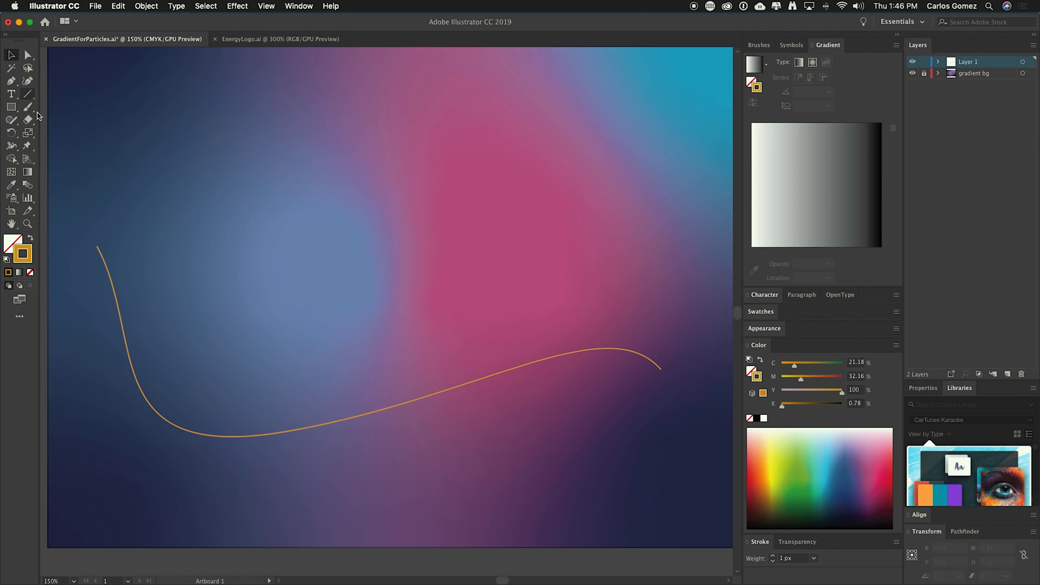
pyautogui.moveTo(127, 318); pyautogui.dragTo(150, 249)
pyautogui.click(104, 89)
# Reshape the curve by adjusting its direction handles and moving its right endpoint down and left, to about 562 by 218 px overall
pyautogui.click(28, 56)
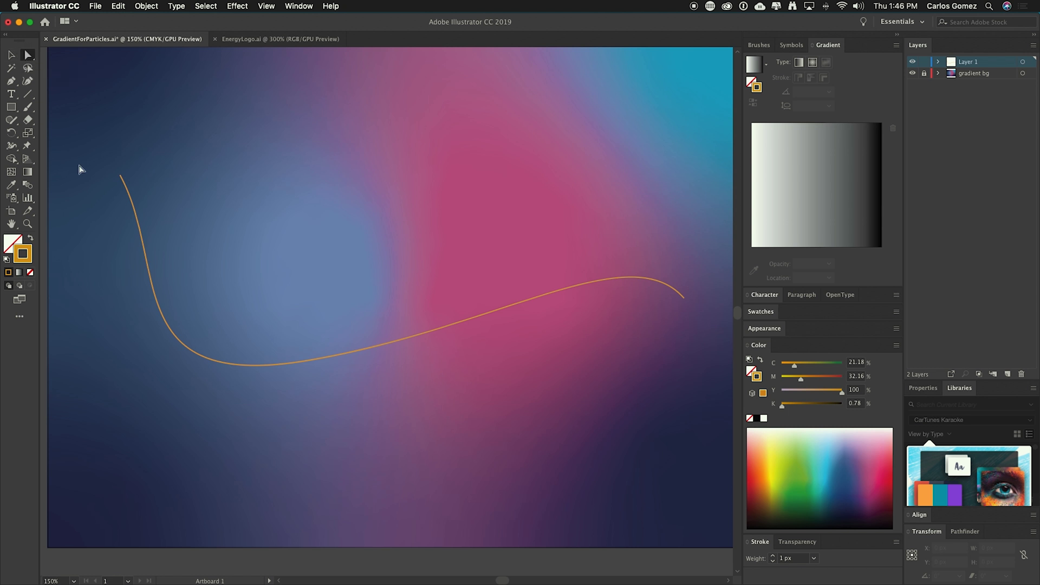
pyautogui.click(223, 365)
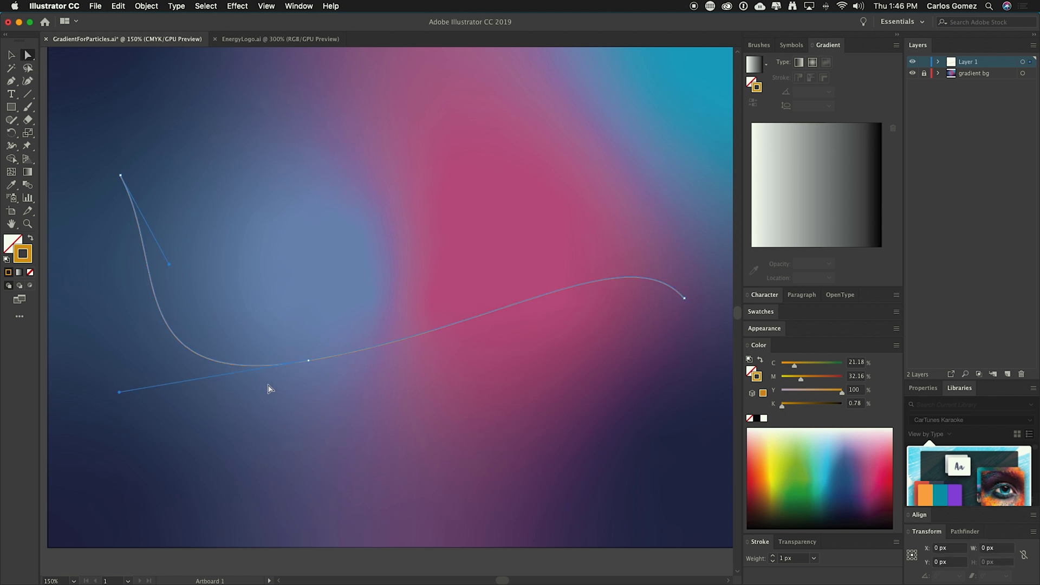
pyautogui.moveTo(121, 391); pyautogui.dragTo(192, 378)
pyautogui.moveTo(172, 266); pyautogui.dragTo(114, 288)
pyautogui.moveTo(685, 298); pyautogui.dragTo(640, 375)
pyautogui.moveTo(586, 317); pyautogui.dragTo(607, 285)
pyautogui.moveTo(497, 332); pyautogui.dragTo(490, 318)
pyautogui.click(11, 54)
pyautogui.click(272, 323)
# Select the curve, collapse the Gradient settings, and float the full Stroke options over the canvas
pyautogui.click(318, 359)
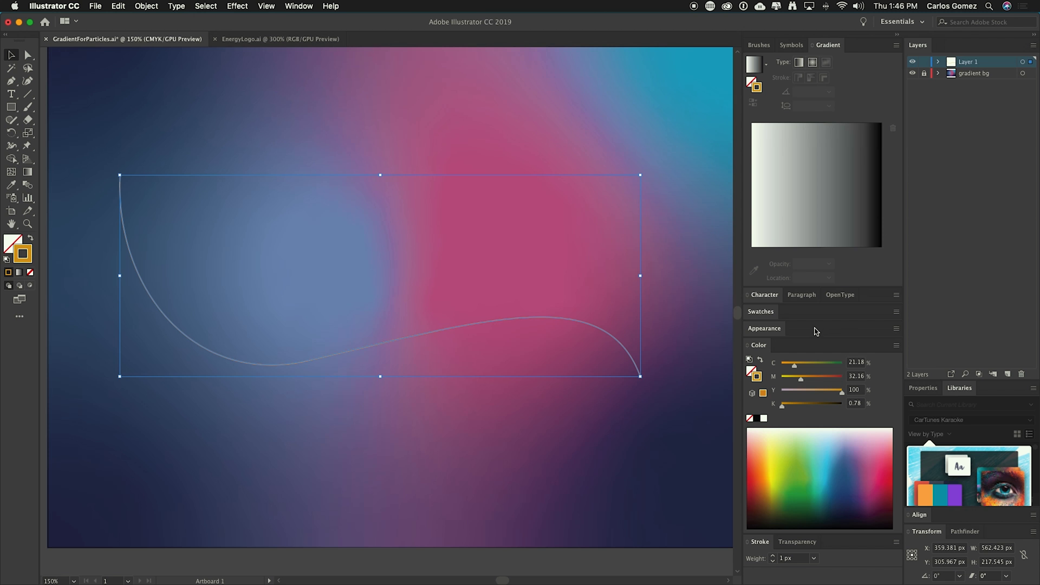
pyautogui.click(760, 542)
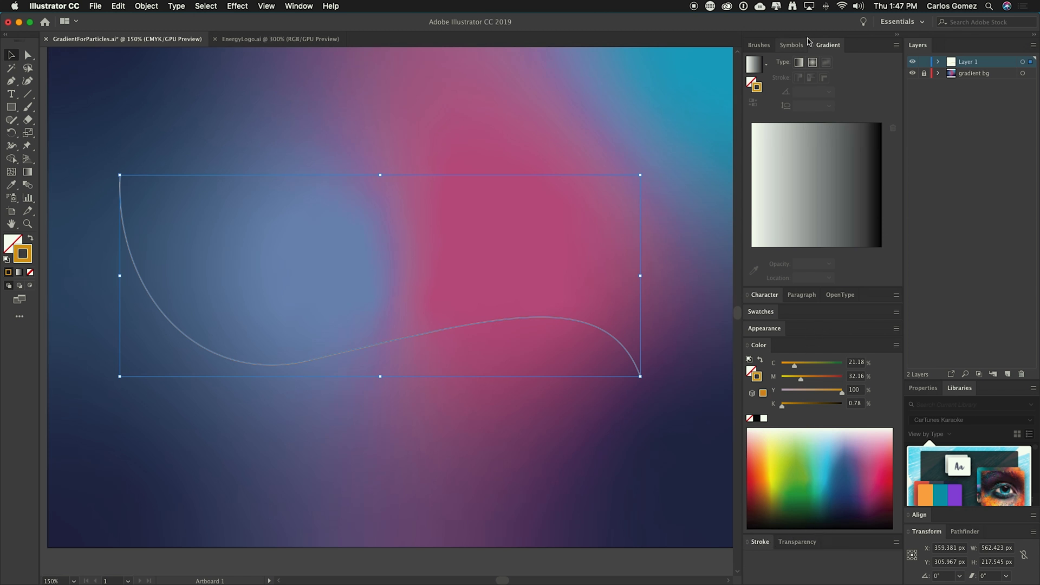
pyautogui.click(828, 46)
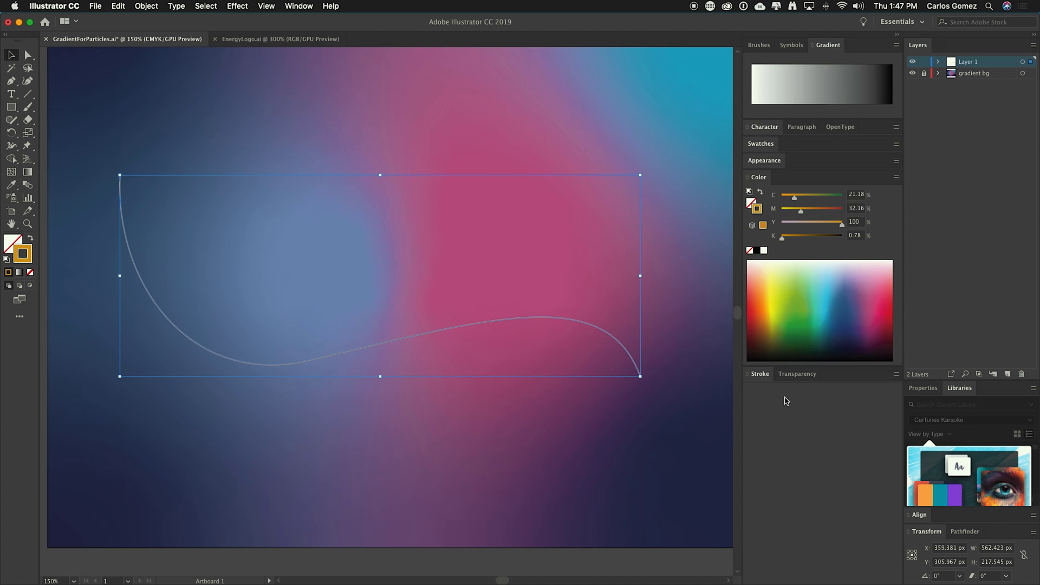
pyautogui.click(760, 374)
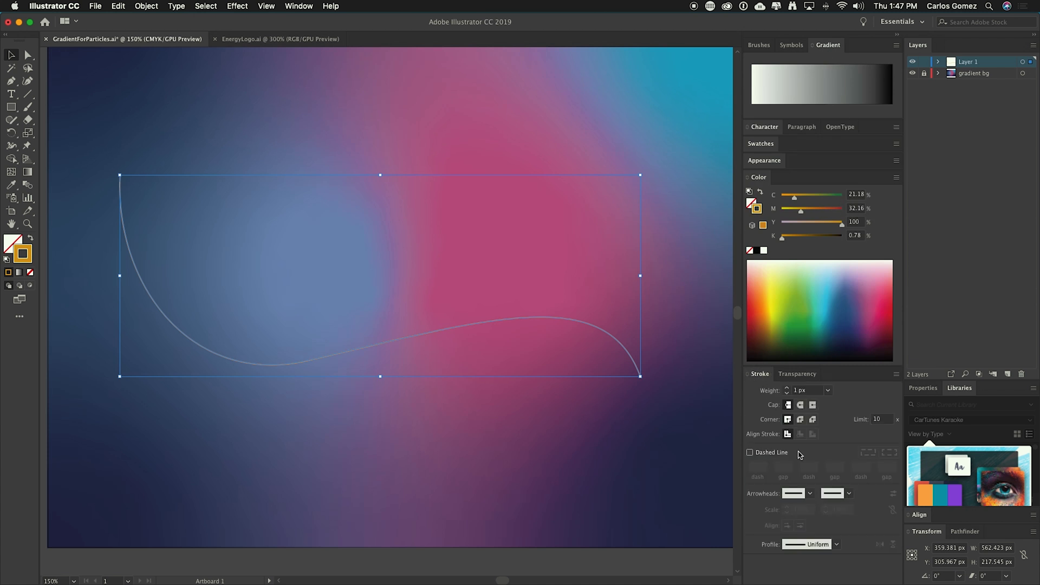
pyautogui.moveTo(764, 373)
pyautogui.mouseDown()
pyautogui.moveTo(731, 356)
pyautogui.moveTo(523, 87)
pyautogui.mouseUp()
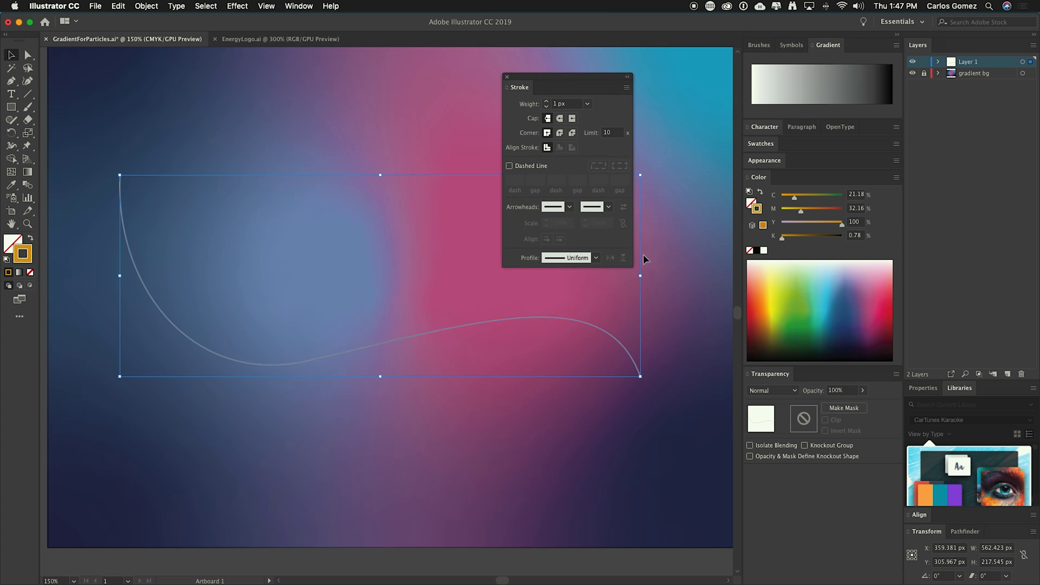
# Give the curve a 0.5 px stroke with round caps and a dashed line using 12 px dashes
pyautogui.click(546, 107)
pyautogui.click(560, 119)
pyautogui.click(524, 167)
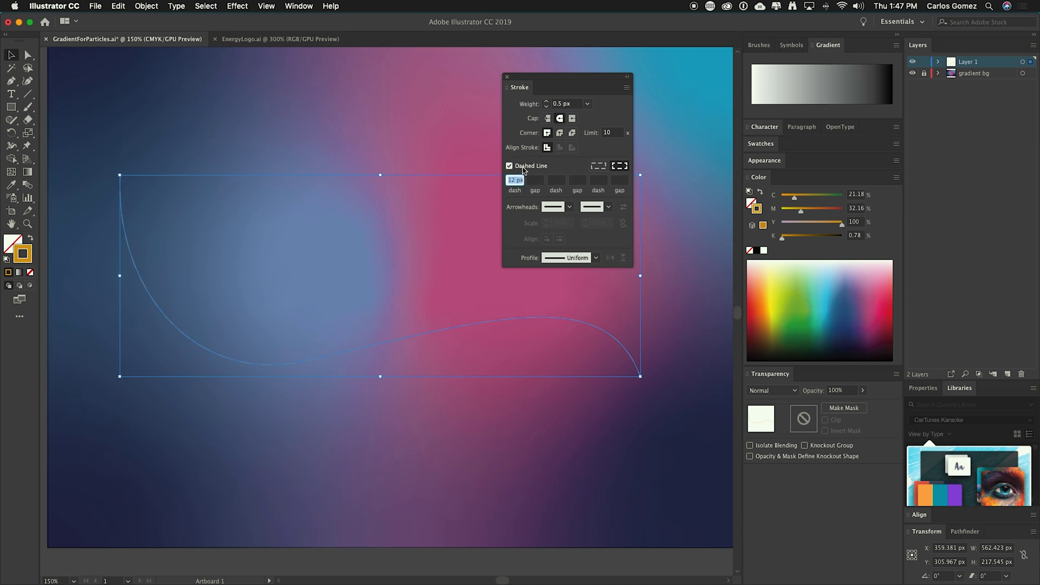
pyautogui.click(404, 432)
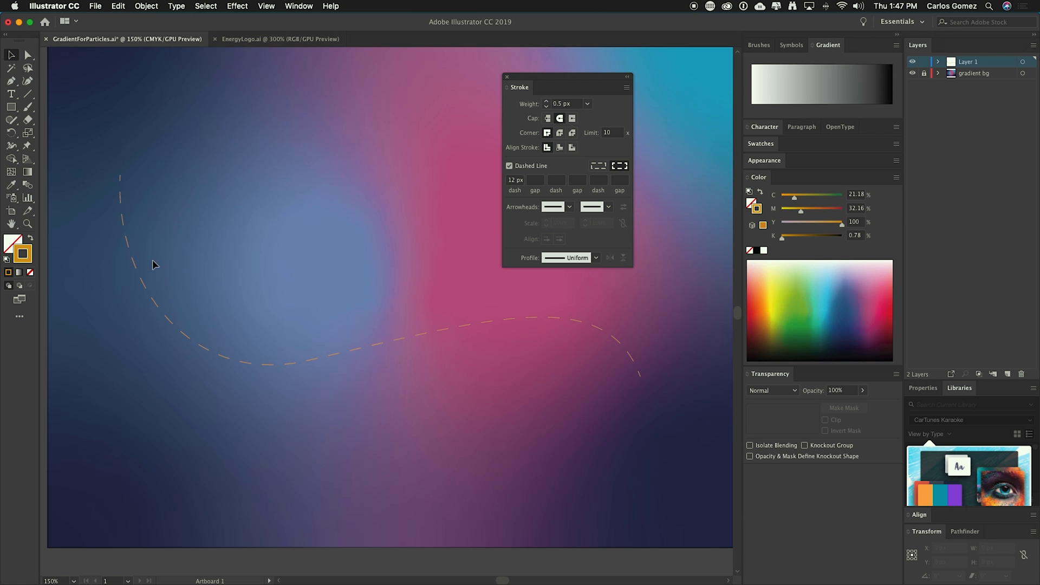
# Set the dashed curve's gap to 6 px
pyautogui.click(534, 181)
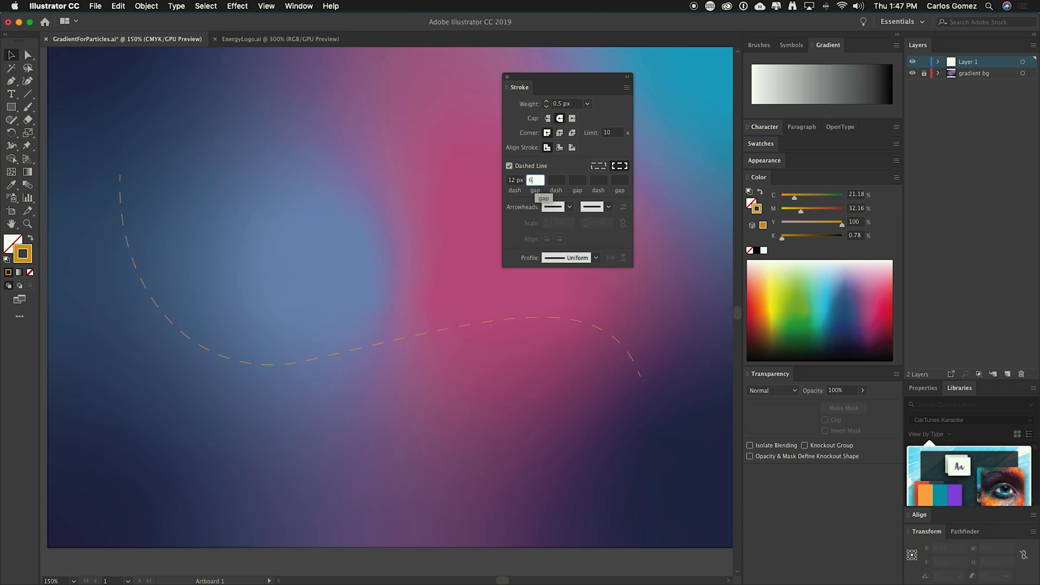
pyautogui.press('Return')
pyautogui.moveTo(281, 347); pyautogui.dragTo(298, 384)
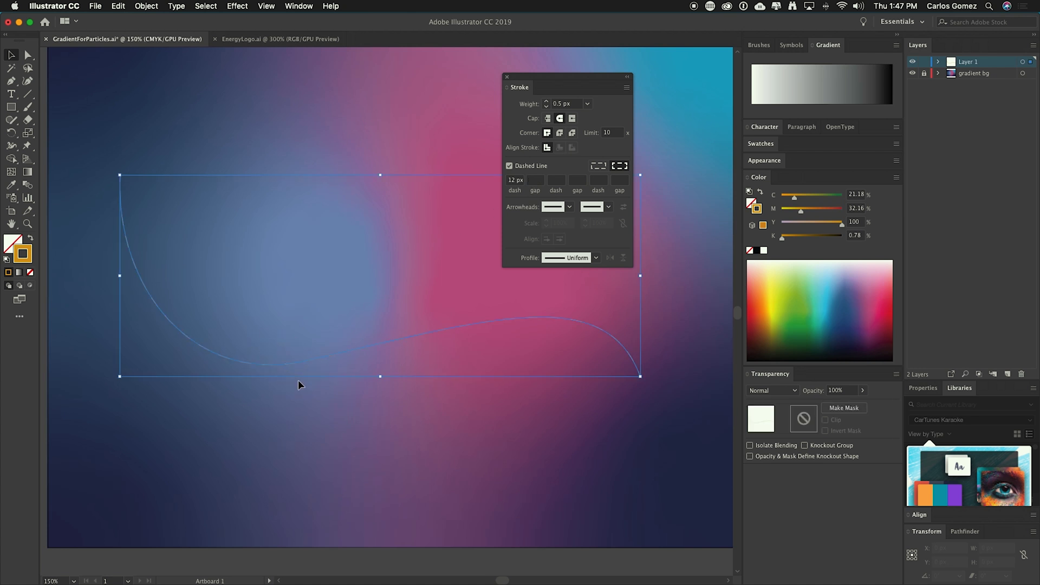
pyautogui.click(535, 180)
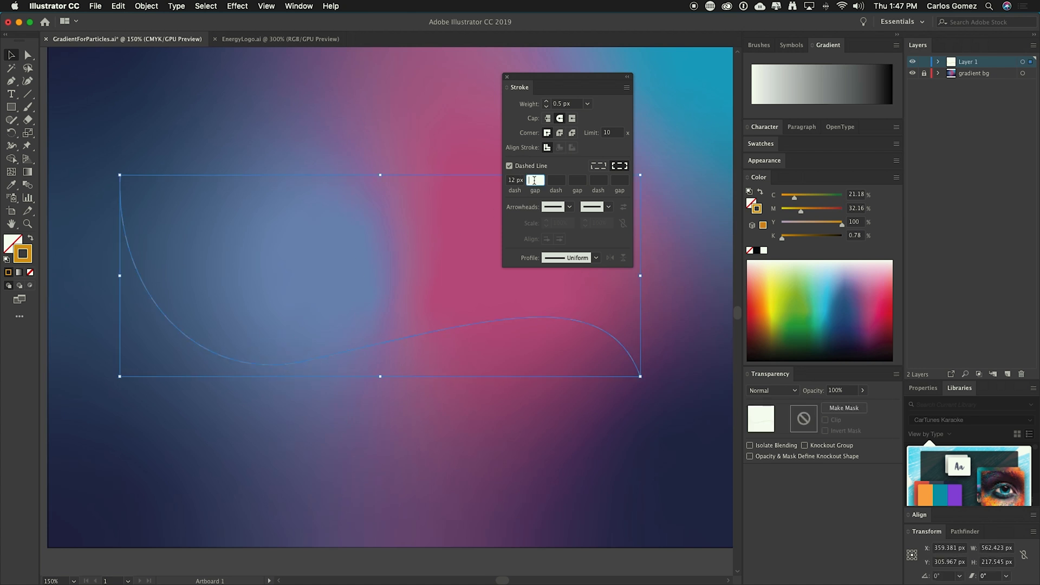
pyautogui.press('Return')
pyautogui.click(314, 428)
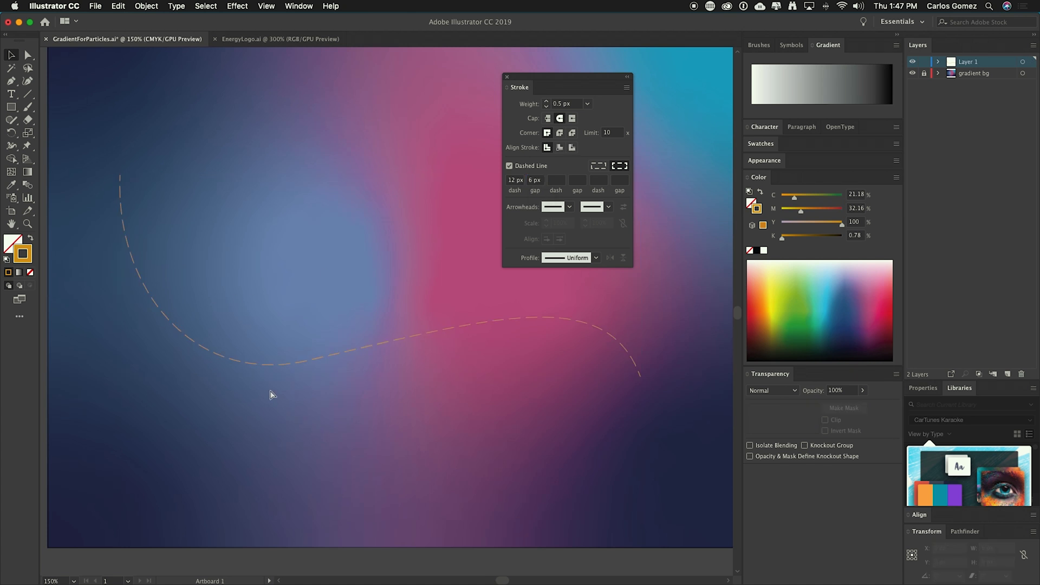
# Set the curve's dash length to 1 px and its gap to 2 px, and inspect the dashes up close
pyautogui.press('super+equal')
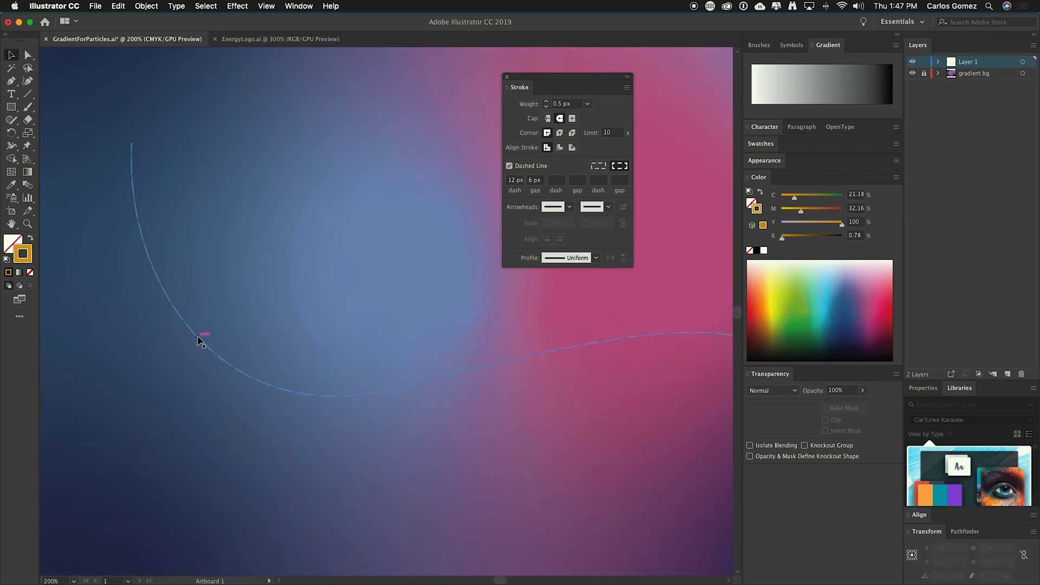
pyautogui.moveTo(337, 228); pyautogui.dragTo(320, 249)
pyautogui.press('super+a')
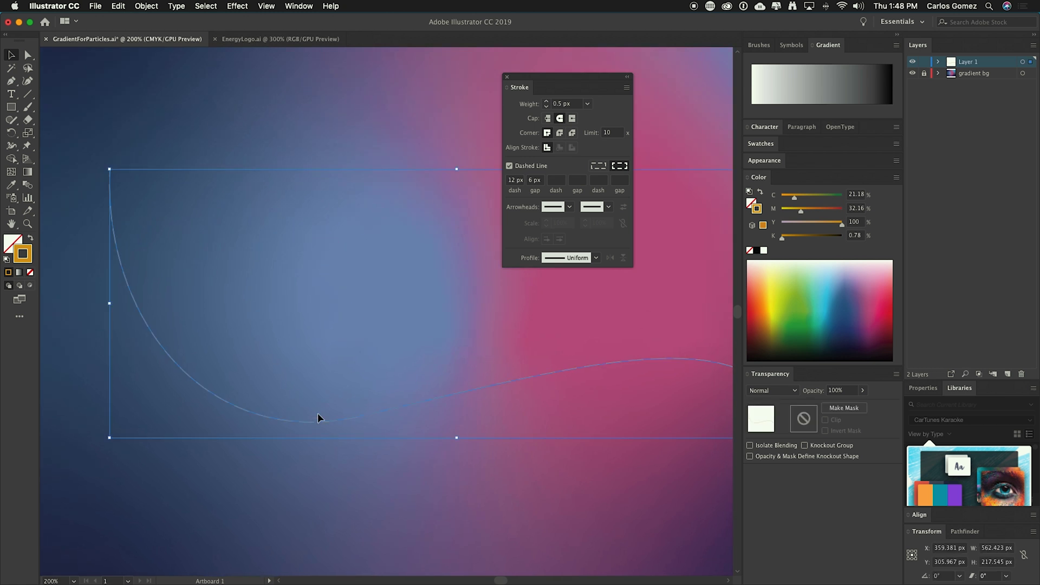
pyautogui.click(510, 180)
pyautogui.write('1')
pyautogui.doubleClick(532, 181)
pyautogui.write('2')
pyautogui.press('Return')
pyautogui.click(301, 315)
pyautogui.press('super+equal')
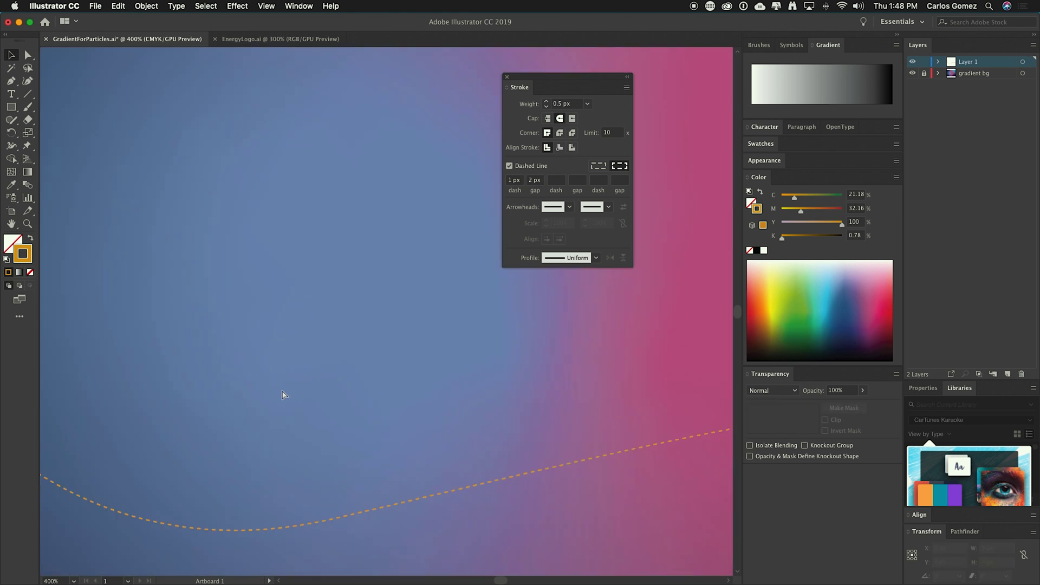
pyautogui.keyDown('super'); pyautogui.click(460, 248); pyautogui.keyUp('super')
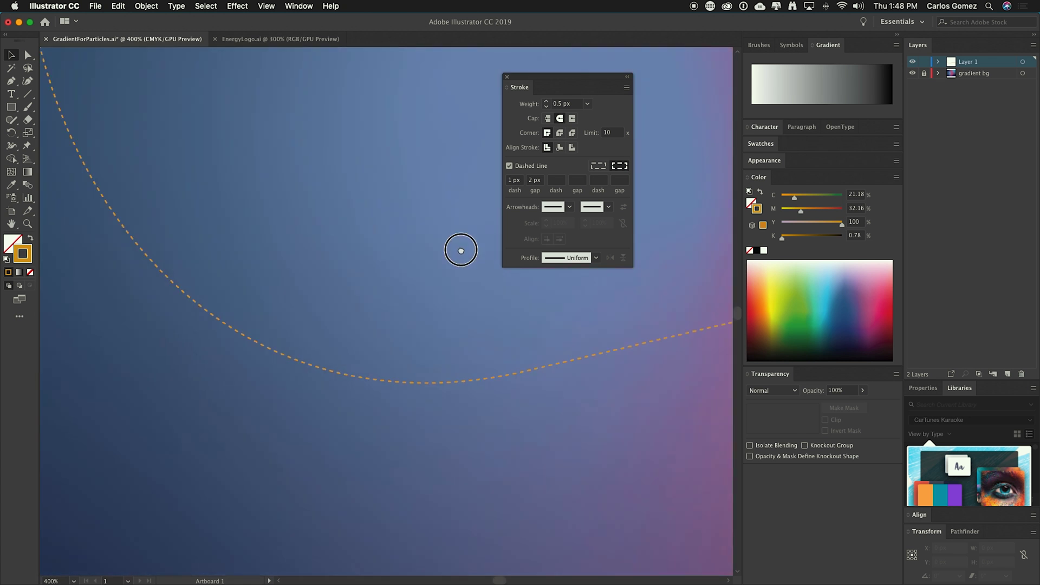
# Shorten the curve's dash length to 0.5 px to turn the line into fine dots
pyautogui.click(251, 327)
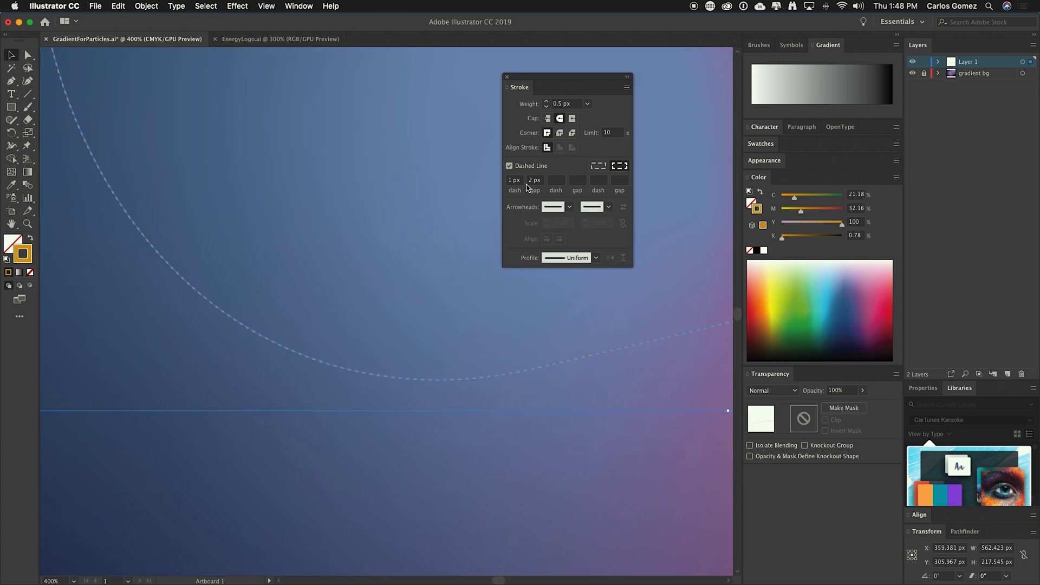
pyautogui.click(510, 181)
pyautogui.press('Return')
pyautogui.click(355, 252)
pyautogui.click(437, 379)
pyautogui.press('super+minus')
pyautogui.press('super+minus')
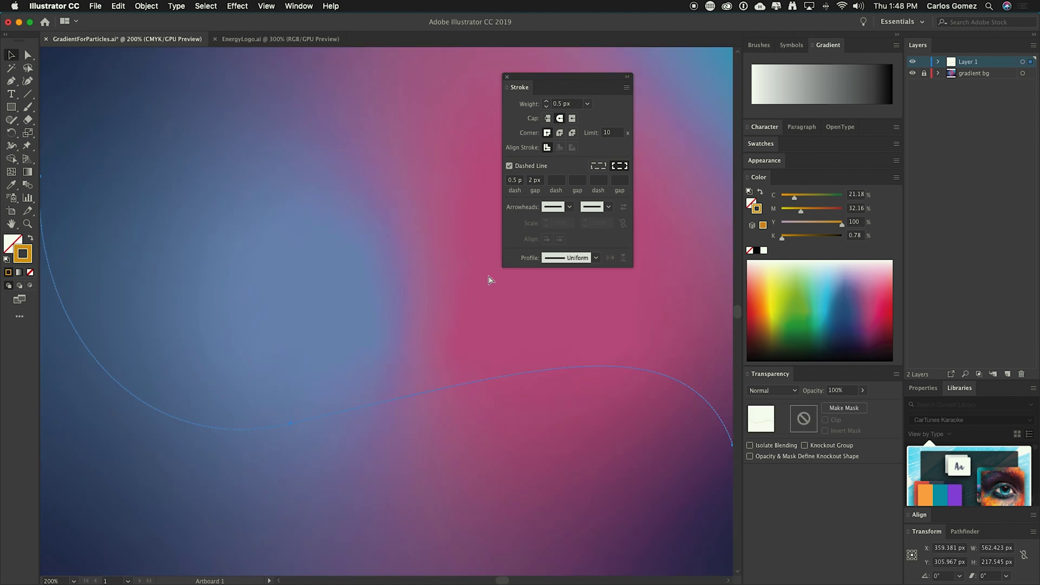
pyautogui.click(329, 332)
pyautogui.moveTo(325, 329); pyautogui.dragTo(388, 325)
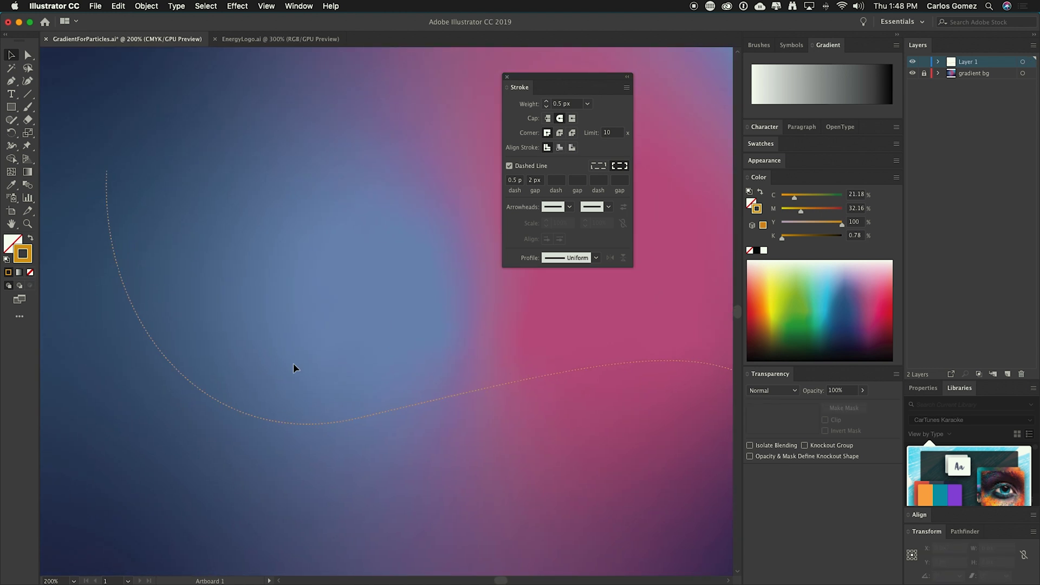
# Duplicate the dotted curve, placing the copy above and to the right of the original
pyautogui.click(266, 420)
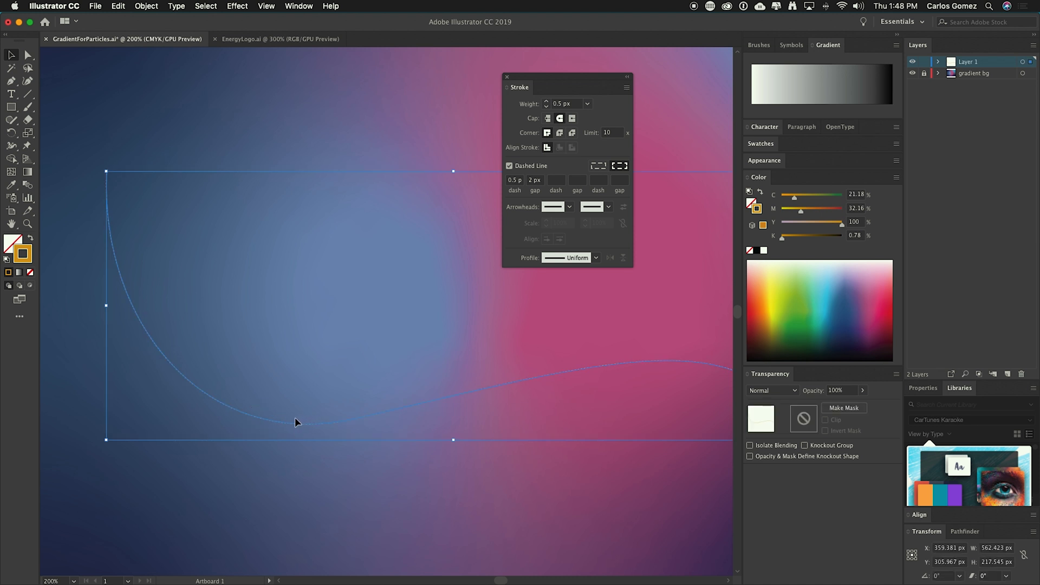
pyautogui.moveTo(296, 423); pyautogui.dragTo(338, 367)
pyautogui.click(319, 486)
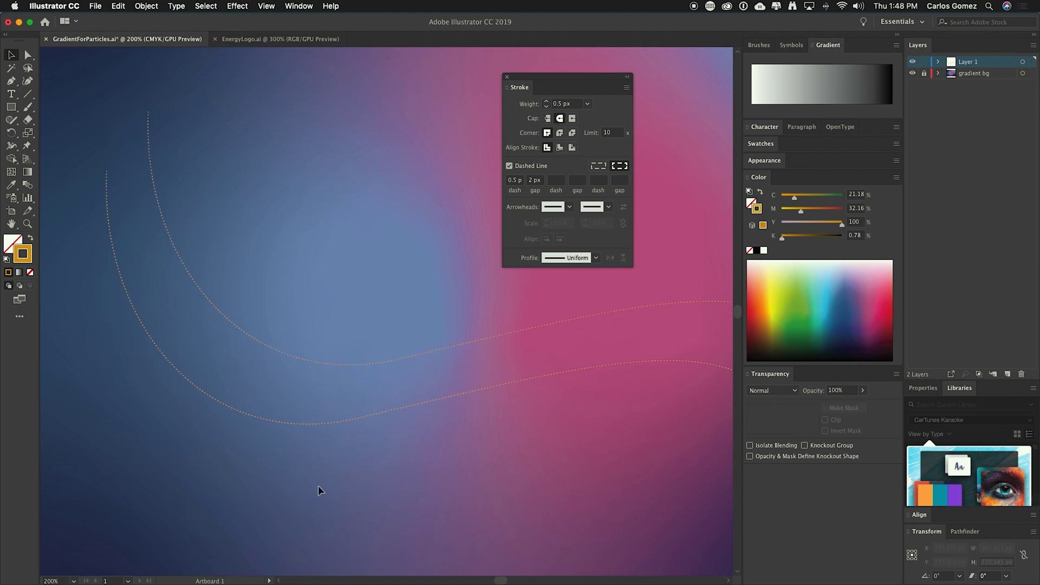
# Blend the two dotted curves with the Blend tool, linking their upper-left end anchors, and deselect the result
pyautogui.moveTo(336, 470)
pyautogui.mouseDown()
pyautogui.moveTo(255, 448)
pyautogui.moveTo(345, 474)
pyautogui.moveTo(335, 462)
pyautogui.mouseUp()
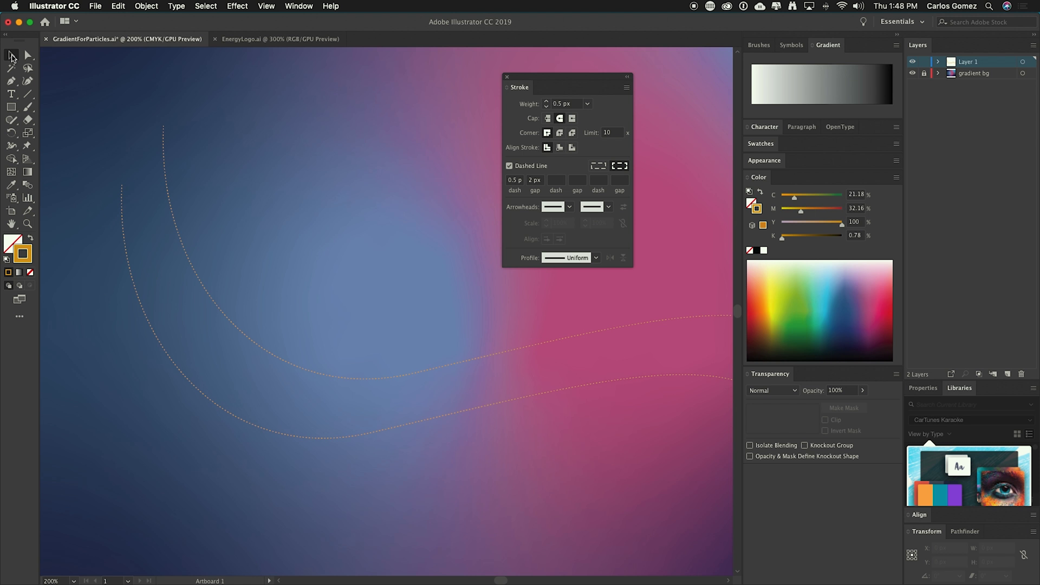
pyautogui.click(139, 303)
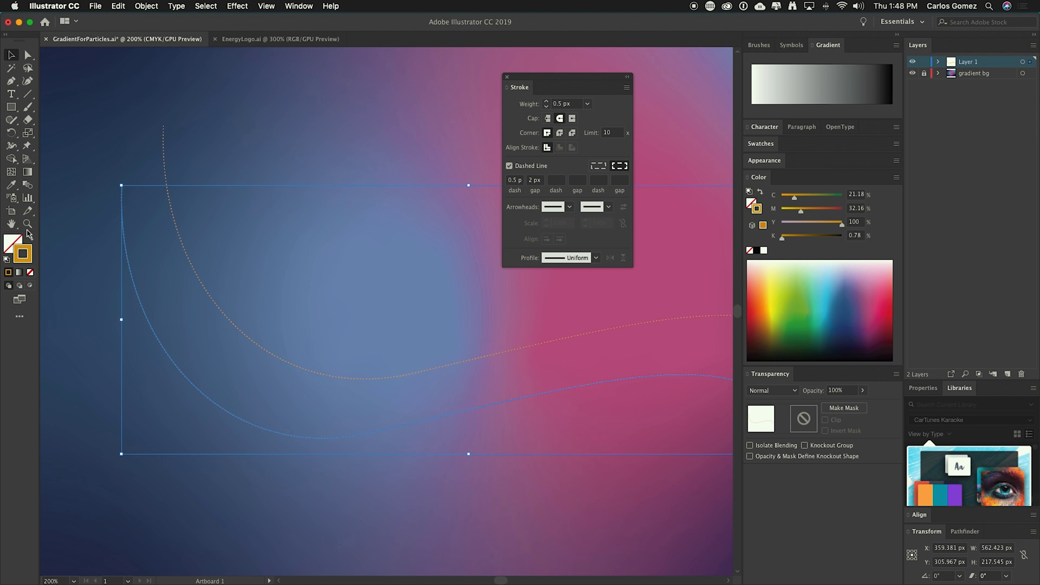
pyautogui.click(28, 187)
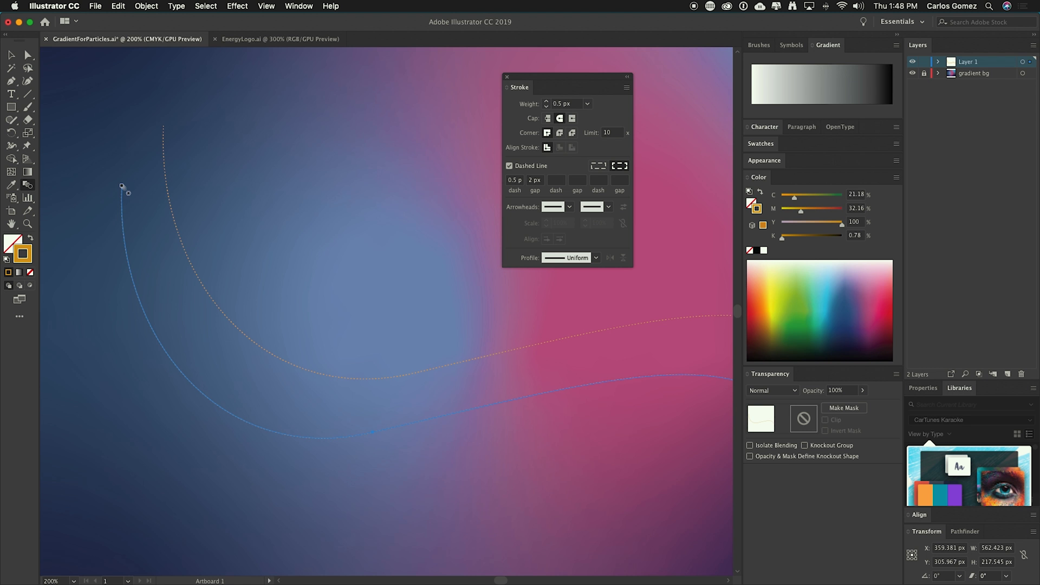
pyautogui.click(122, 185)
pyautogui.click(164, 129)
pyautogui.click(11, 54)
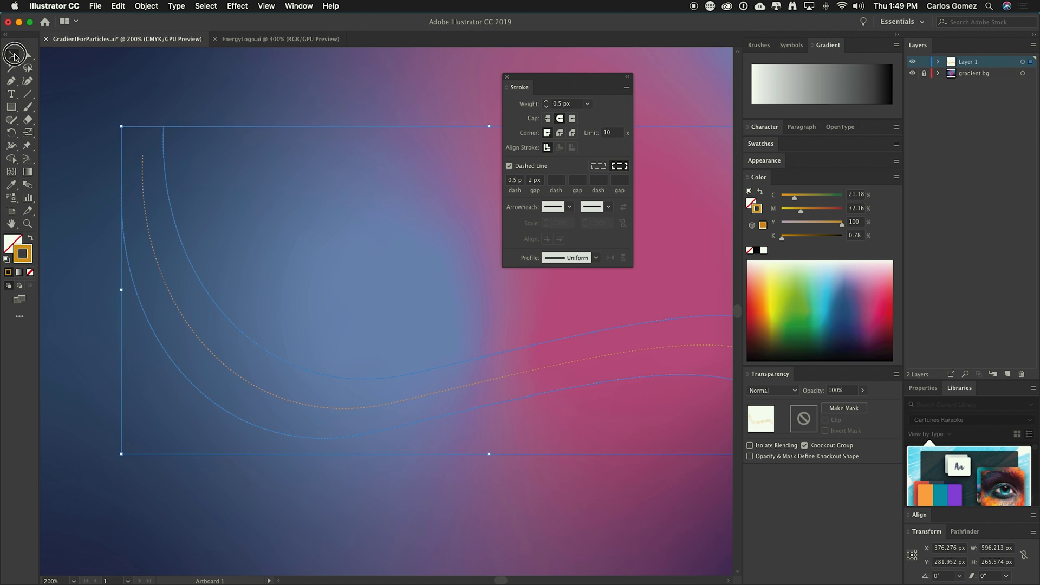
pyautogui.click(77, 250)
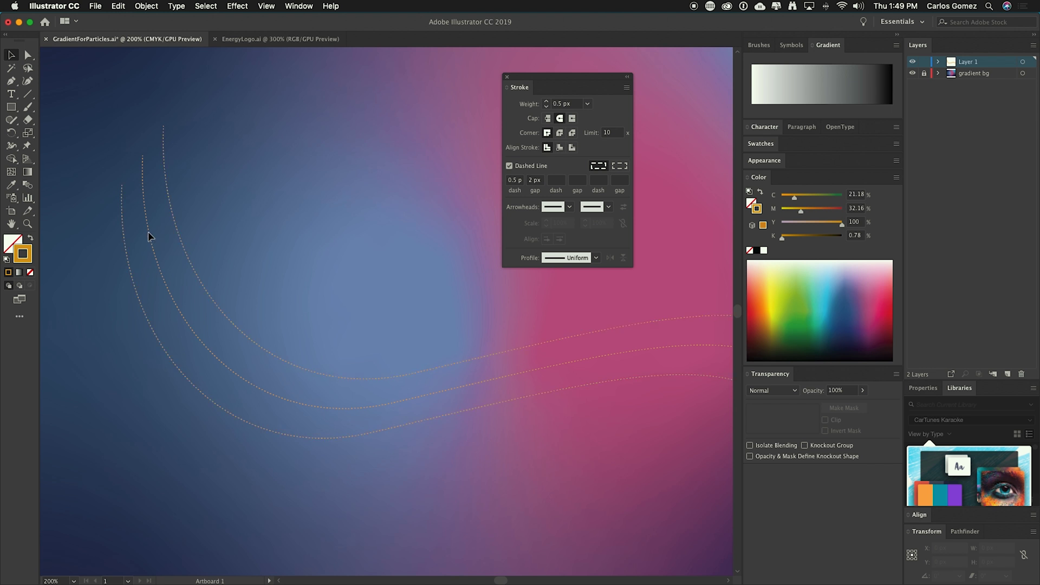
# Set the blend's spacing to Specified Steps with 15 steps, with Preview enabled
pyautogui.click(257, 346)
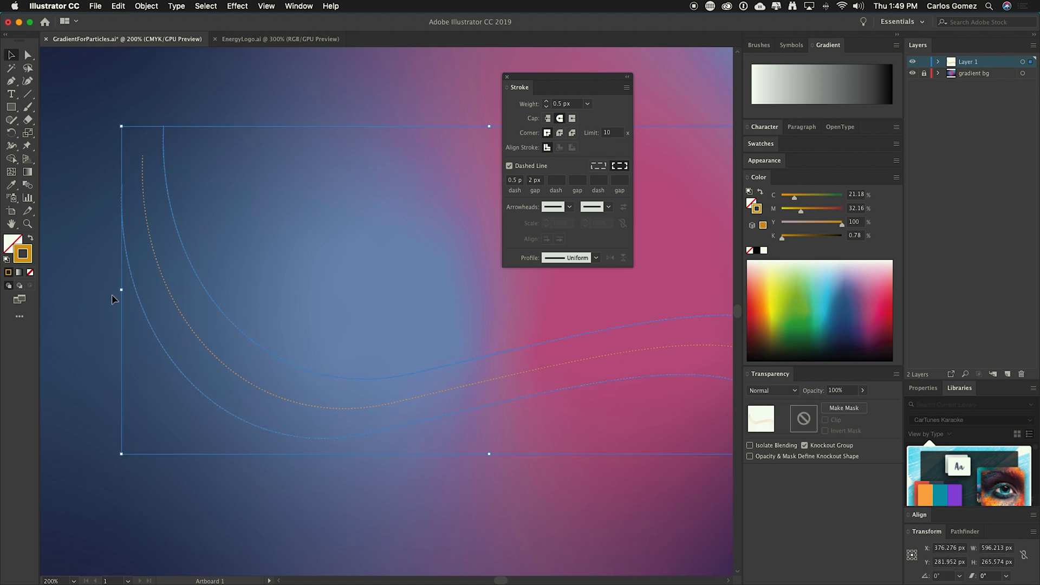
pyautogui.doubleClick(28, 184)
pyautogui.moveTo(750, 187); pyautogui.dragTo(312, 130)
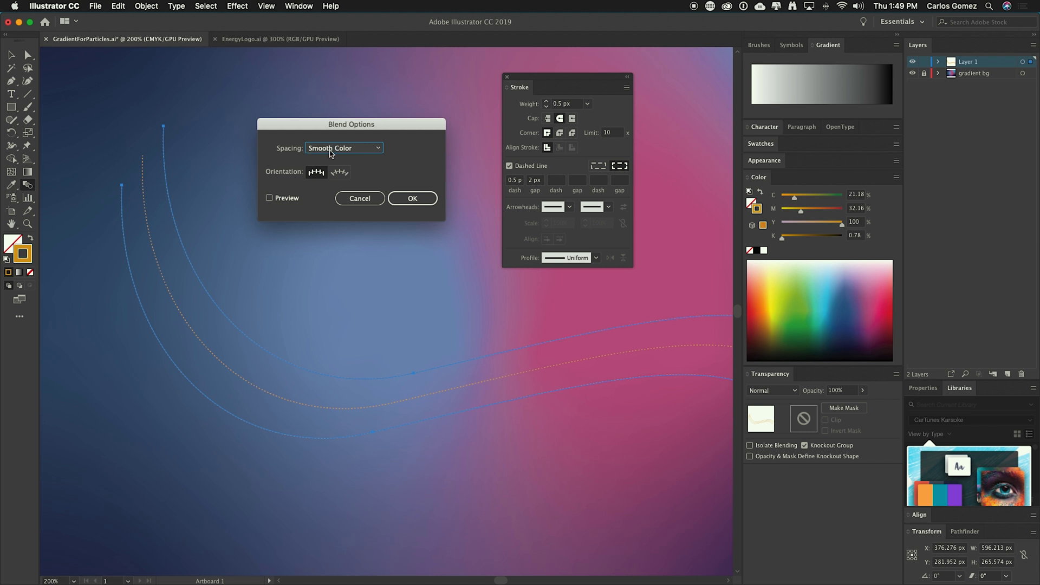
pyautogui.click(288, 201)
pyautogui.moveTo(324, 127); pyautogui.dragTo(328, 73)
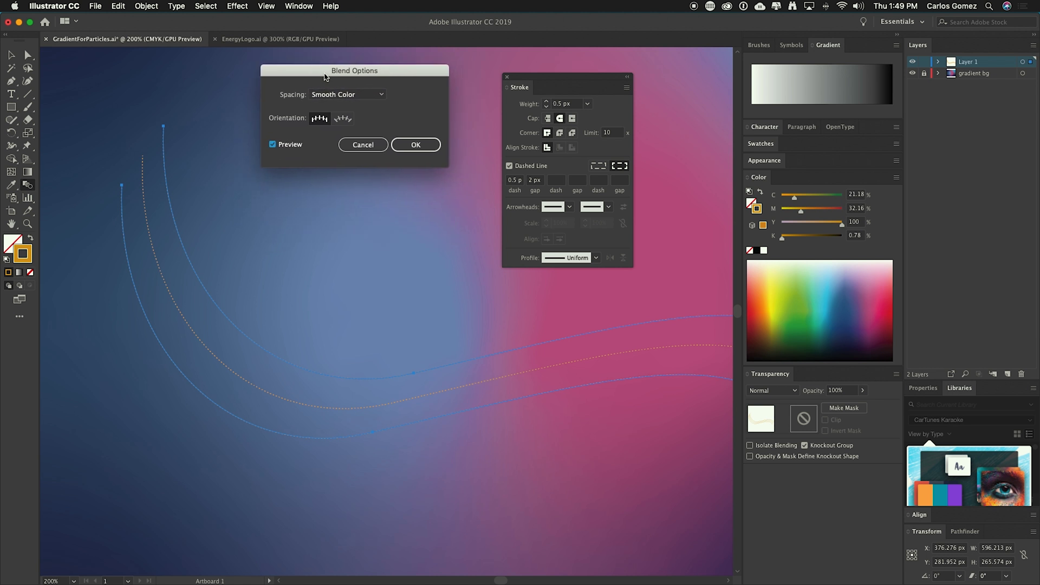
pyautogui.click(344, 95)
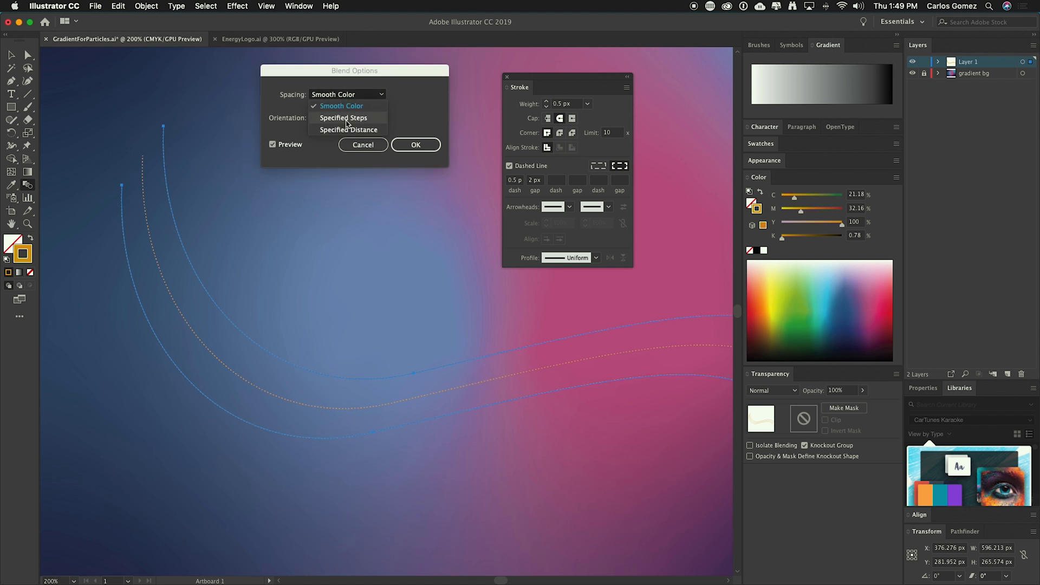
pyautogui.click(346, 119)
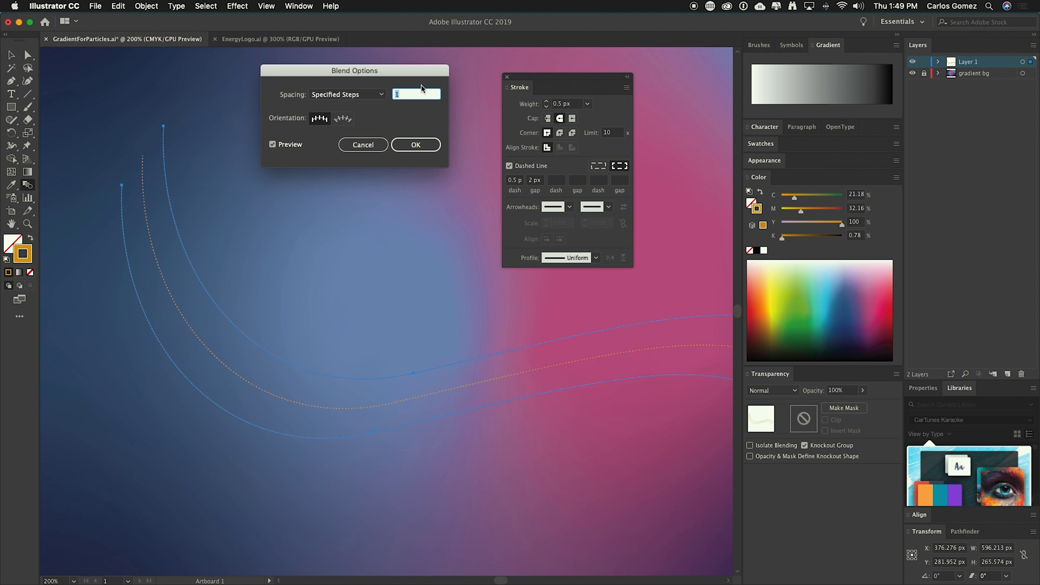
pyautogui.write('5')
pyautogui.press('Tab')
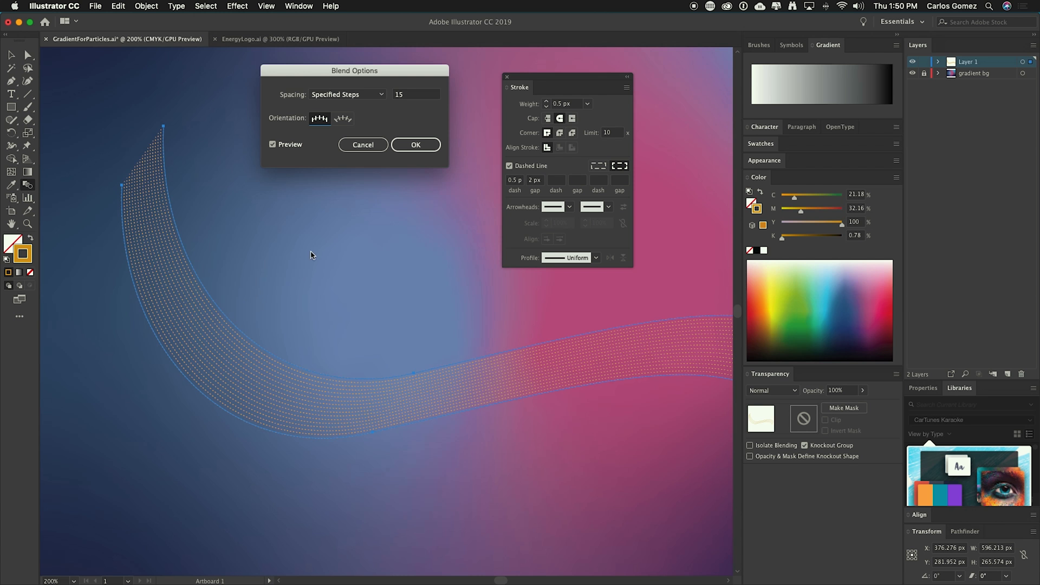
pyautogui.click(415, 145)
# Dock the floating Stroke panel beside Gradient to clear the canvas
pyautogui.moveTo(392, 255); pyautogui.dragTo(317, 316)
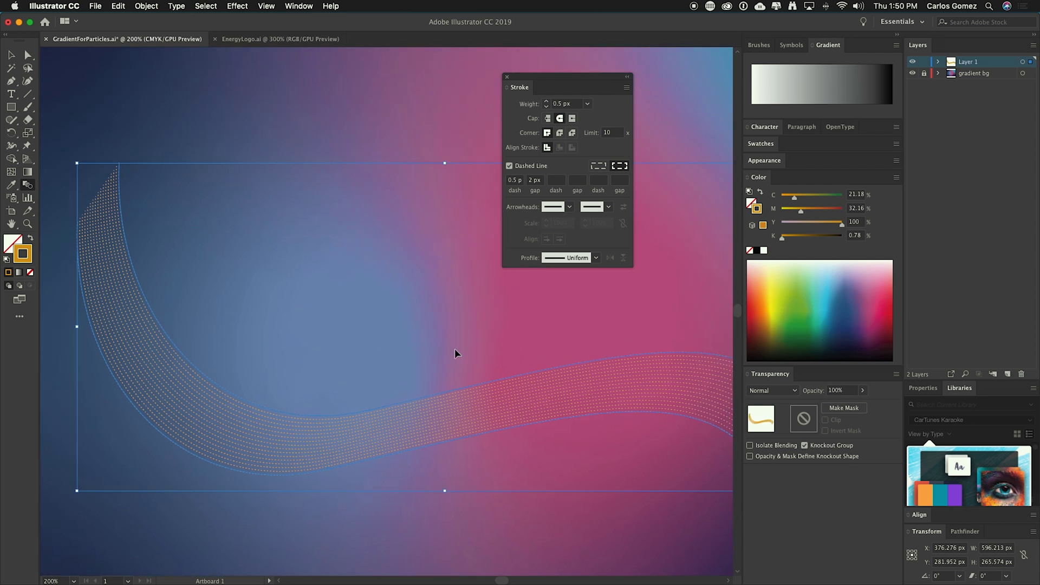
pyautogui.press('super+minus')
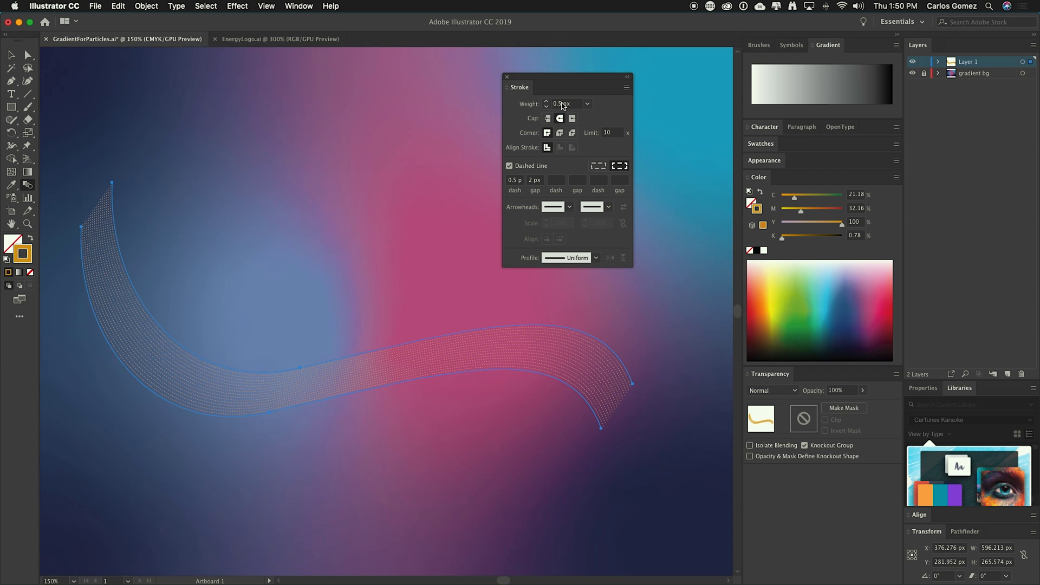
pyautogui.moveTo(532, 87)
pyautogui.mouseDown()
pyautogui.moveTo(811, 27)
pyautogui.moveTo(860, 45)
pyautogui.mouseUp()
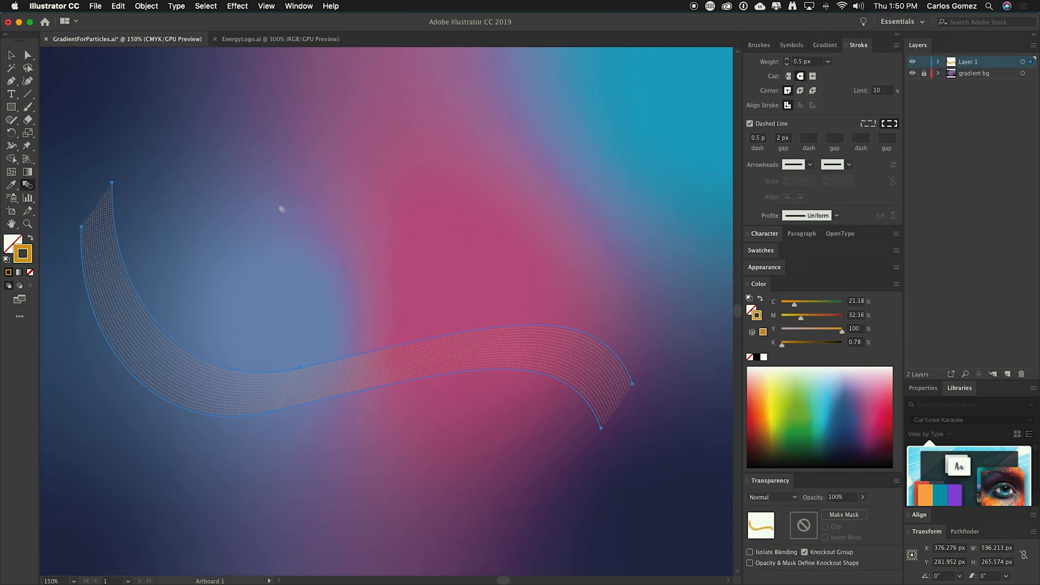
# Reshape the upper curve by stretching its right end anchor's direction handle upward into a taller hump
pyautogui.click(27, 55)
pyautogui.click(658, 394)
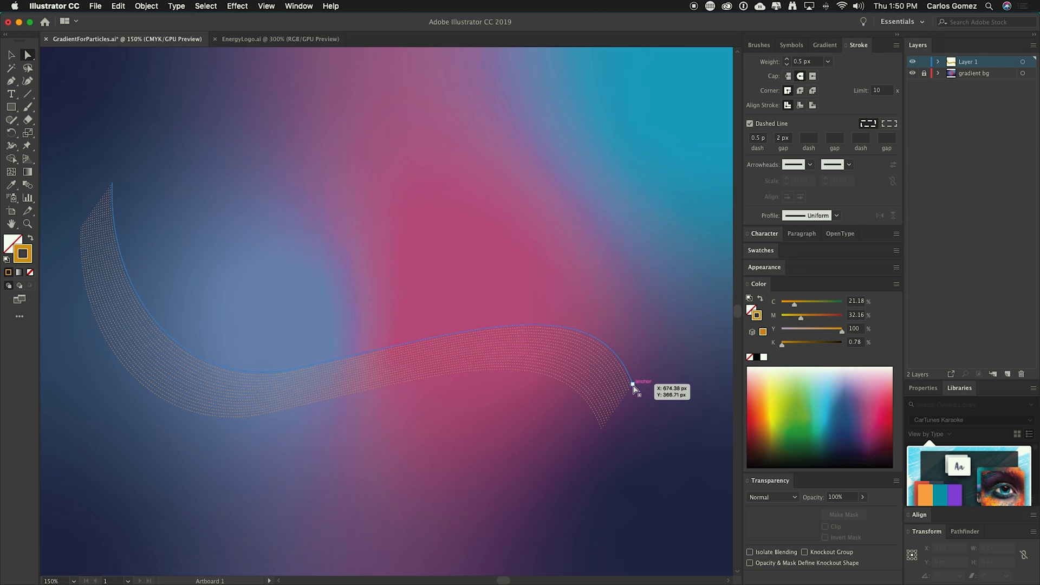
pyautogui.click(633, 384)
pyautogui.moveTo(599, 290); pyautogui.dragTo(602, 187)
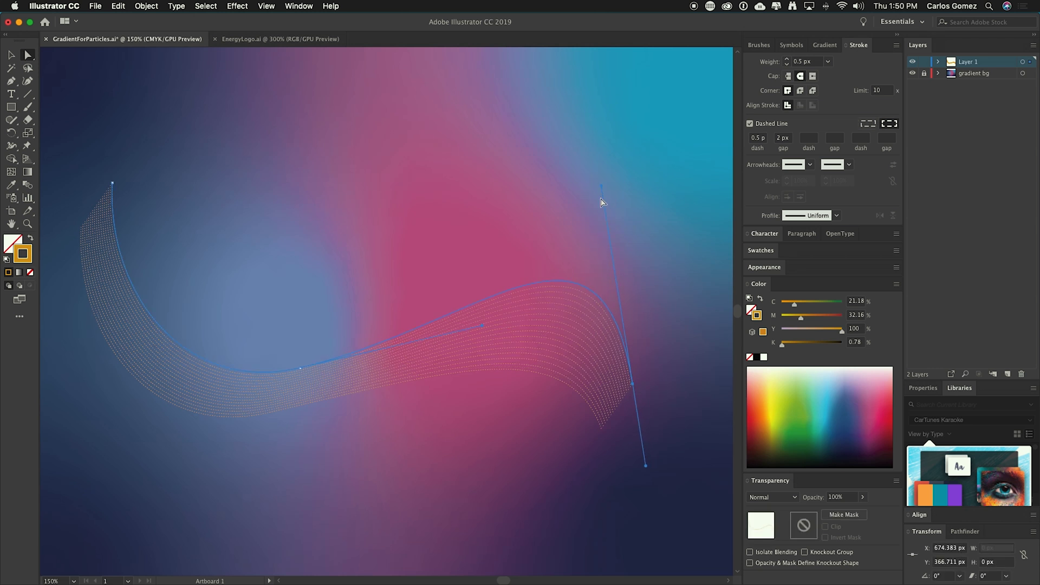
# Adjust the lower curve's right-end direction handle and raise its middle anchor slightly to narrow the ribbon's waist
pyautogui.click(601, 428)
pyautogui.moveTo(601, 428); pyautogui.dragTo(576, 307)
pyautogui.click(269, 414)
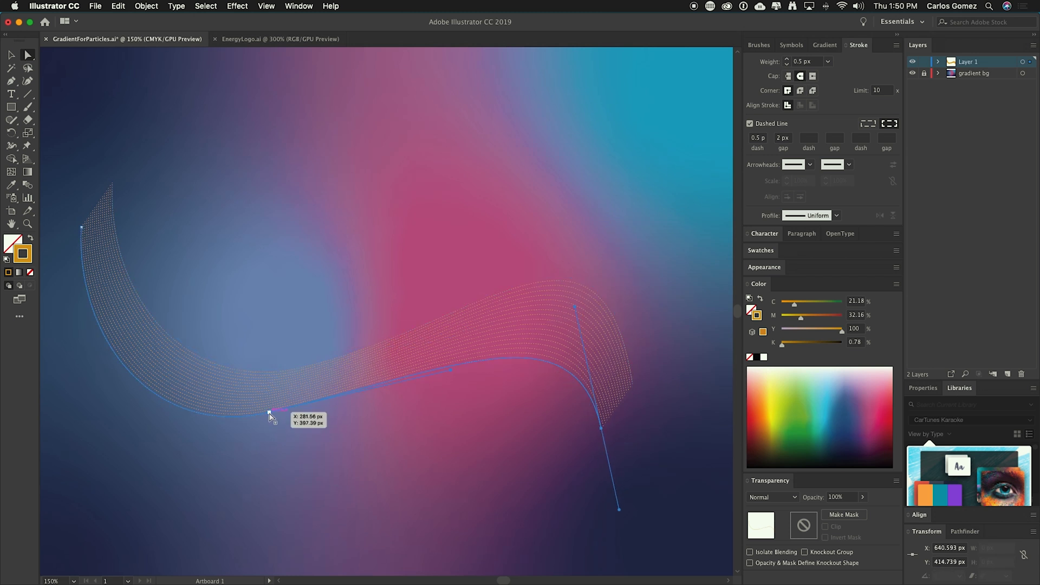
pyautogui.moveTo(270, 413); pyautogui.dragTo(277, 393)
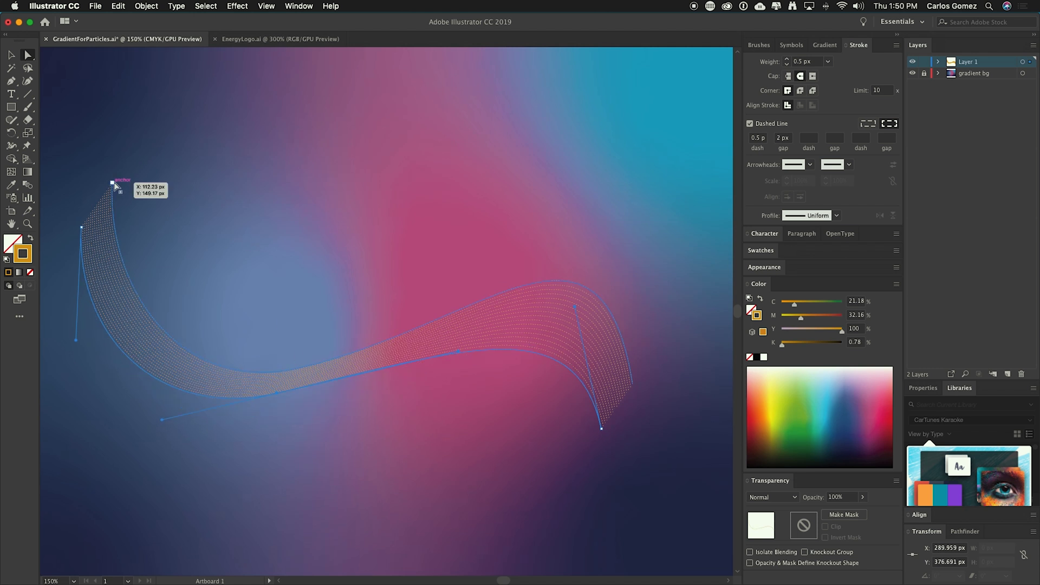
# Move the upper curve's left end about 74 px right and 15 px up, then tilt both curves' left-end handles outward
pyautogui.moveTo(112, 183); pyautogui.dragTo(179, 168)
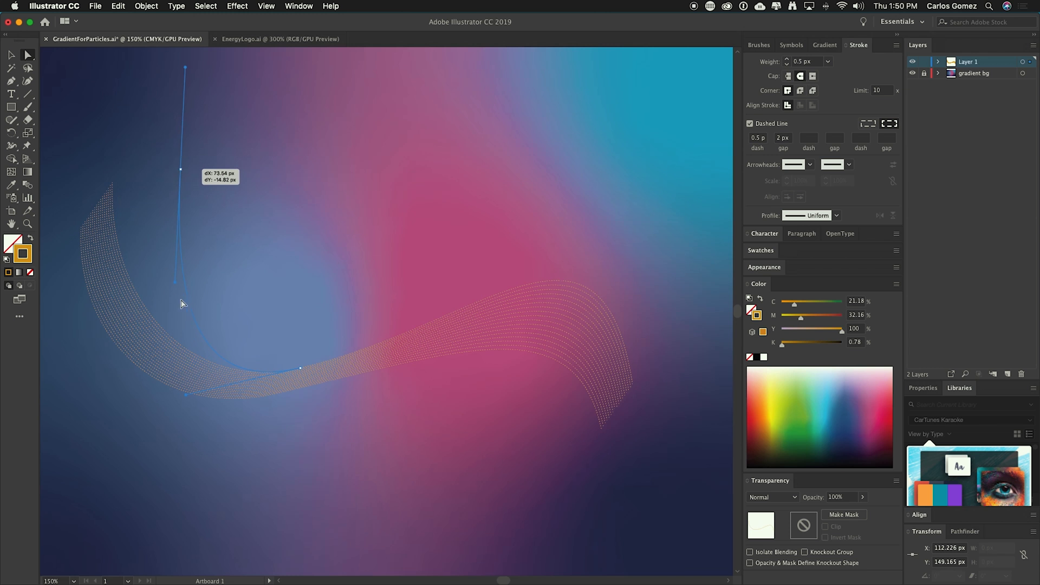
pyautogui.moveTo(177, 287); pyautogui.dragTo(98, 281)
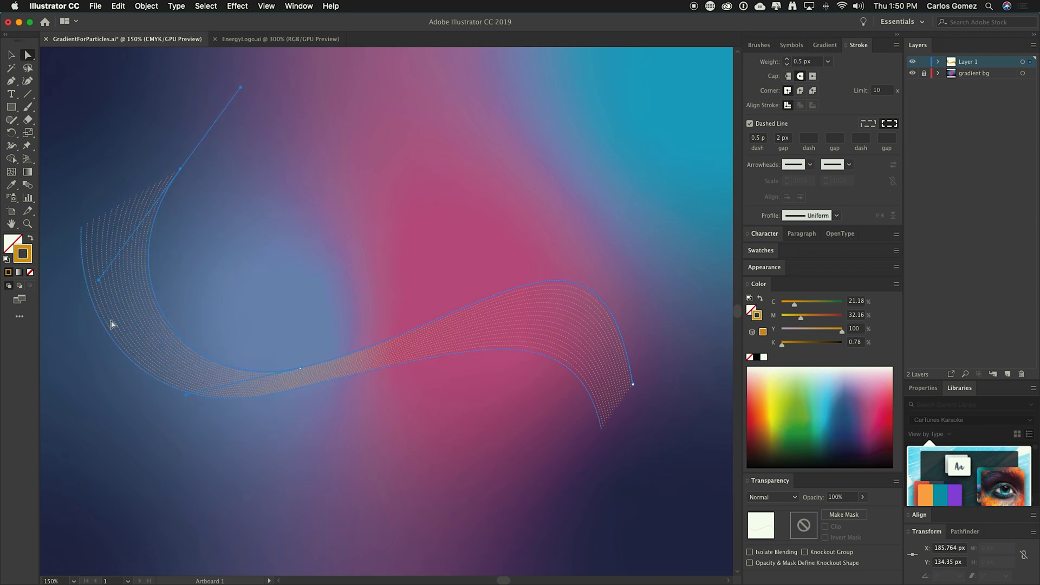
pyautogui.moveTo(82, 232); pyautogui.dragTo(81, 226)
pyautogui.moveTo(88, 343); pyautogui.dragTo(52, 380)
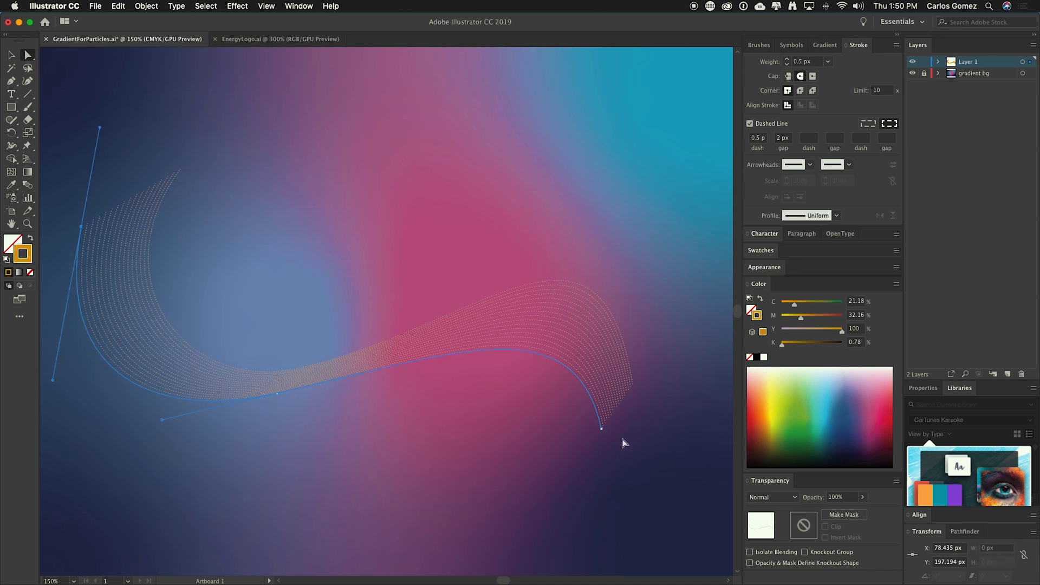
# Move the lower curve's right end anchor down and slightly left, adjust its direction handle, and deselect the curve
pyautogui.moveTo(600, 431); pyautogui.dragTo(585, 461)
pyautogui.moveTo(561, 338); pyautogui.dragTo(569, 328)
pyautogui.click(341, 476)
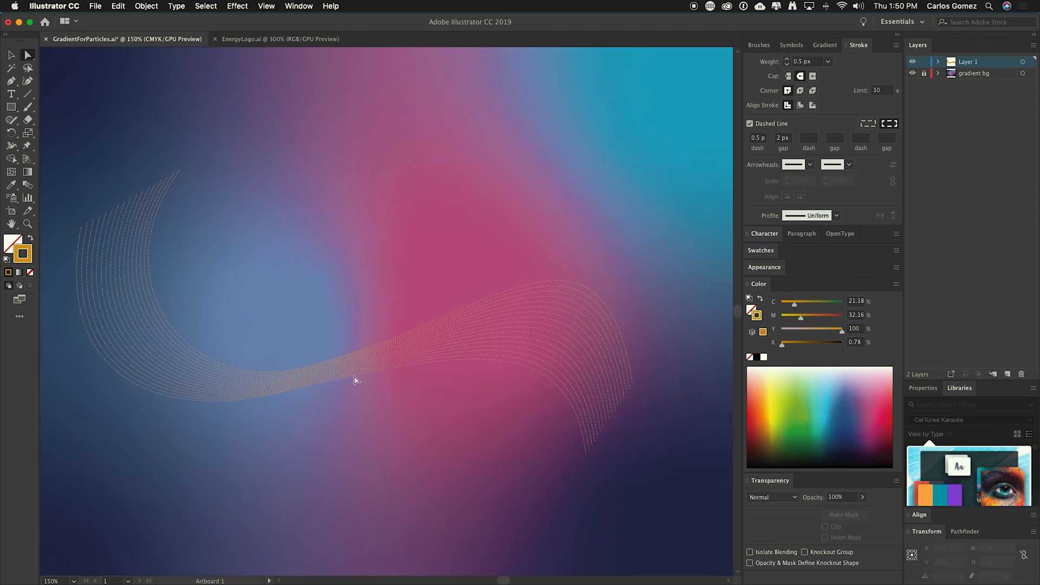
# Move the whole blended ribbon about 85 px right and 43 px up on the artboard
pyautogui.press('super+1')
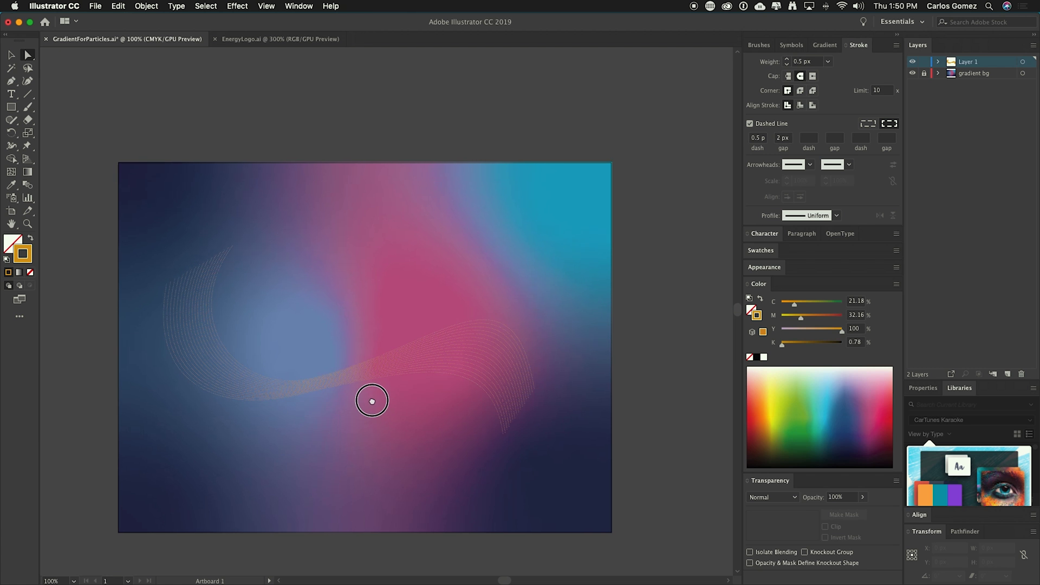
pyautogui.press('v')
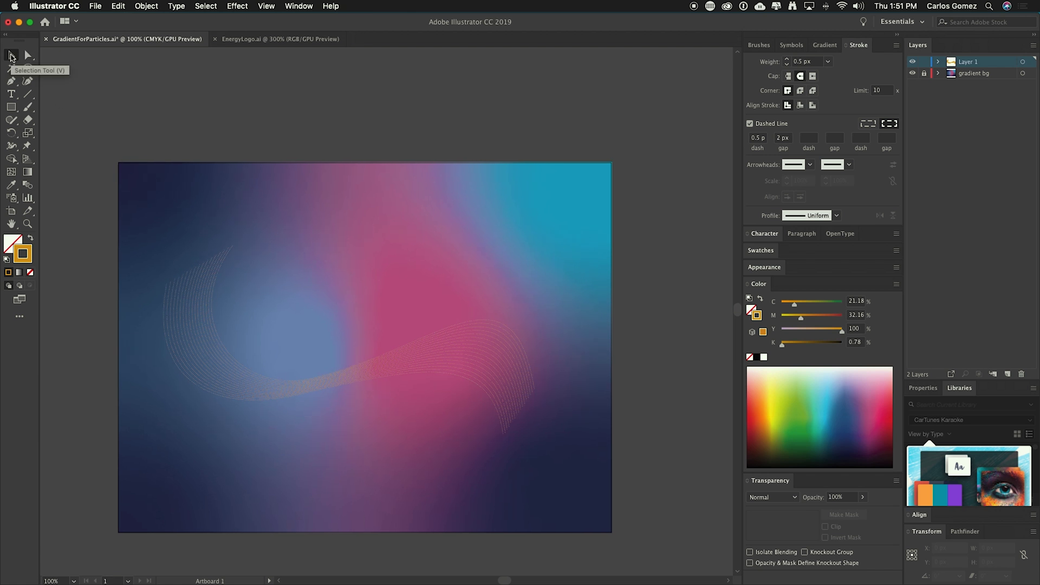
pyautogui.click(392, 372)
pyautogui.moveTo(384, 368); pyautogui.dragTo(435, 346)
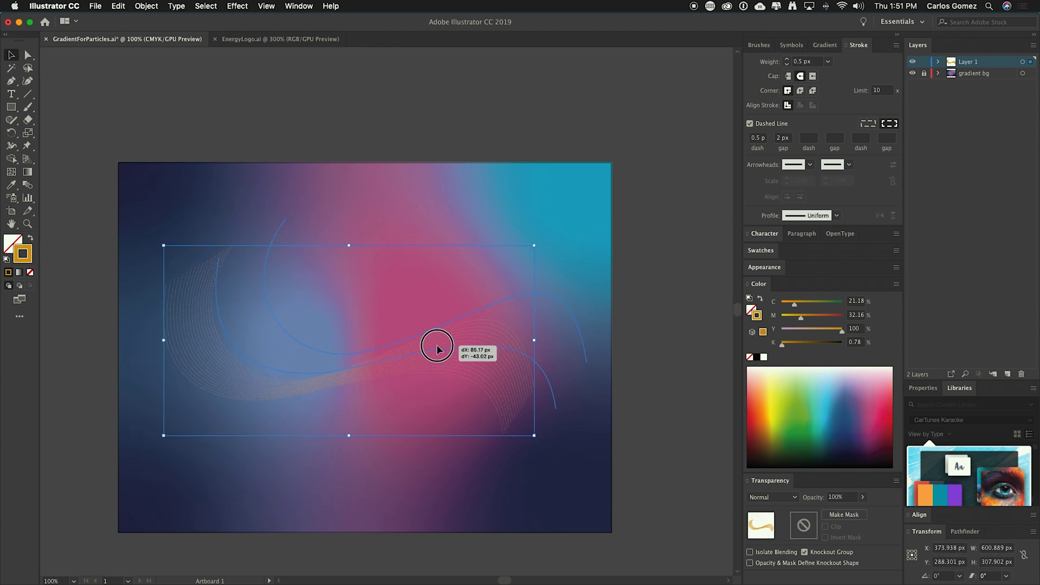
pyautogui.click(352, 493)
# Inspect the repositioned ribbon up close, deselect it, and reveal the Appearance attributes
pyautogui.click(398, 363)
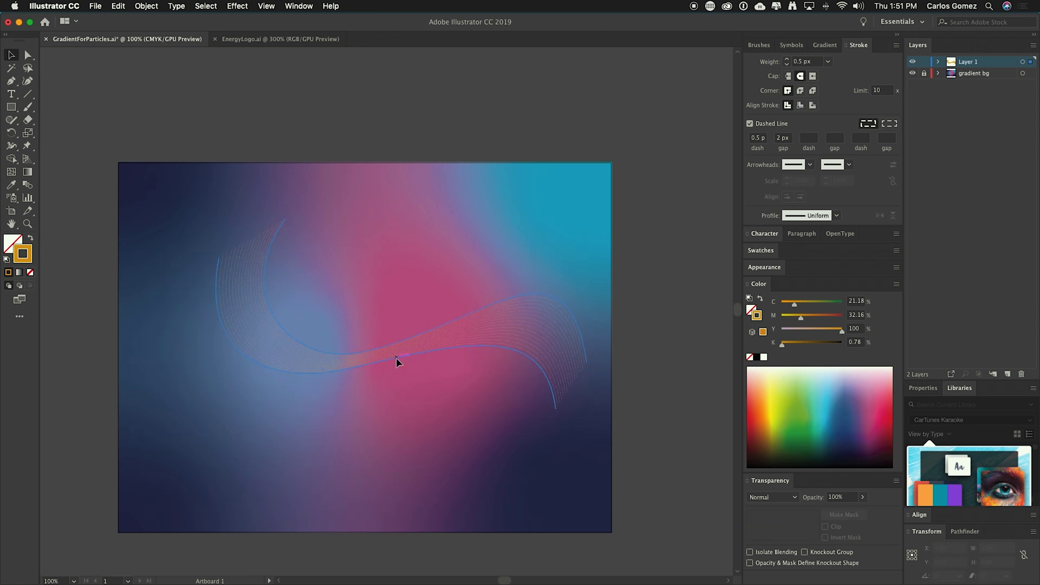
pyautogui.press('super+equal')
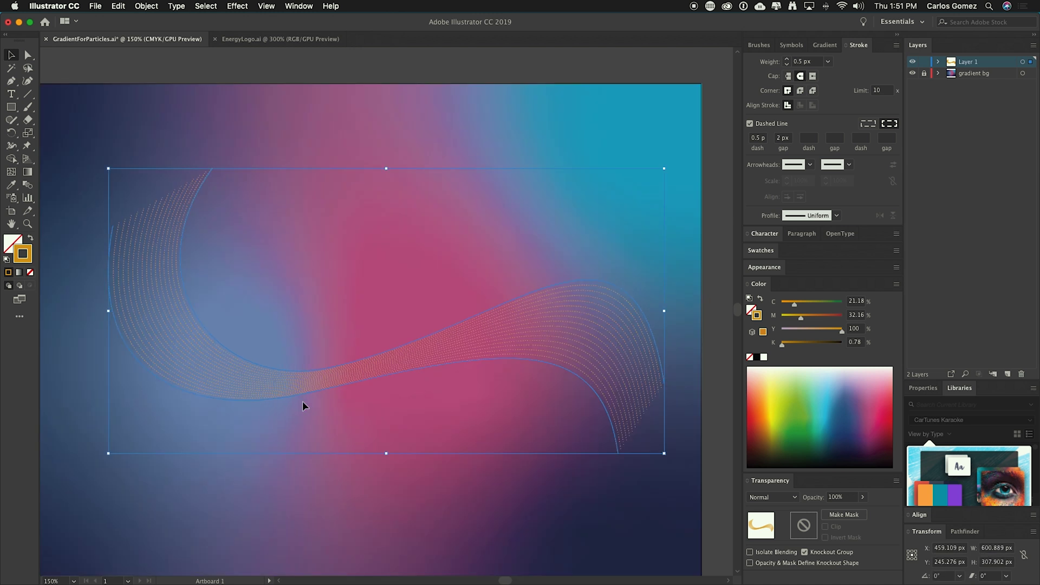
pyautogui.click(28, 55)
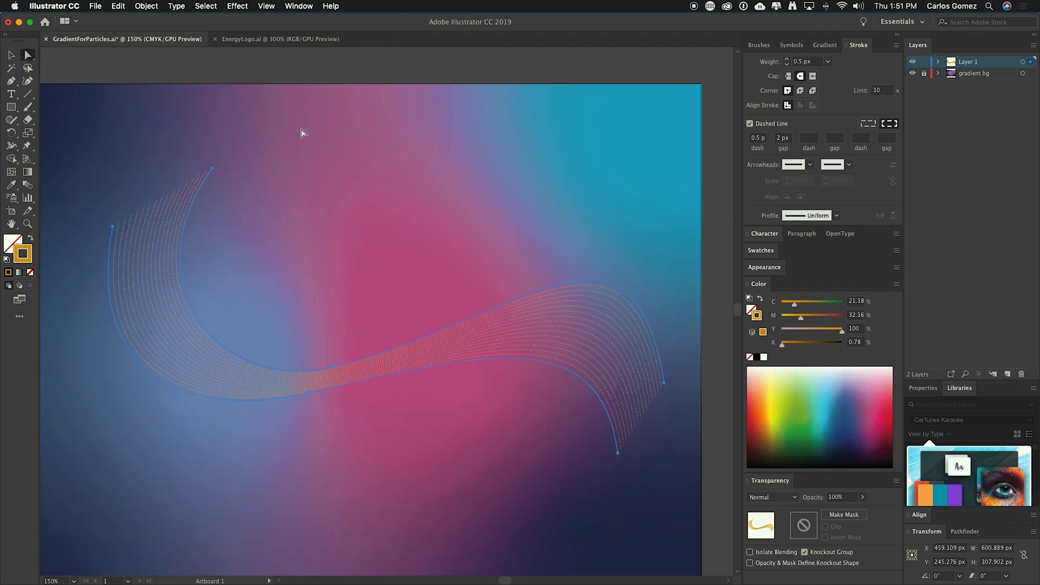
pyautogui.click(343, 134)
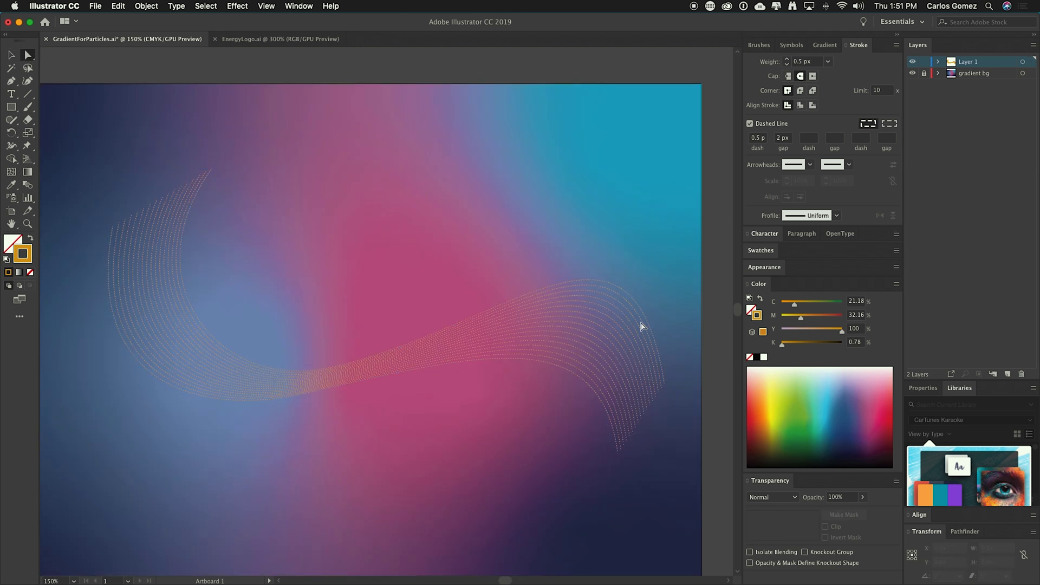
pyautogui.click(761, 267)
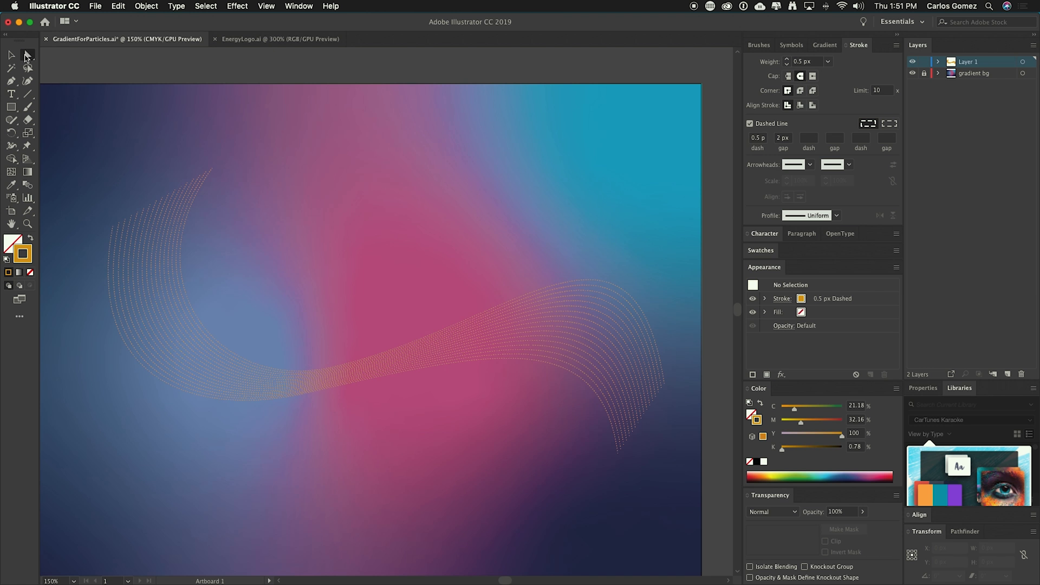
# Change only the upper curve's stroke to a bright red-orange, about C 6, M 86, Y 100, K 1
pyautogui.click(186, 293)
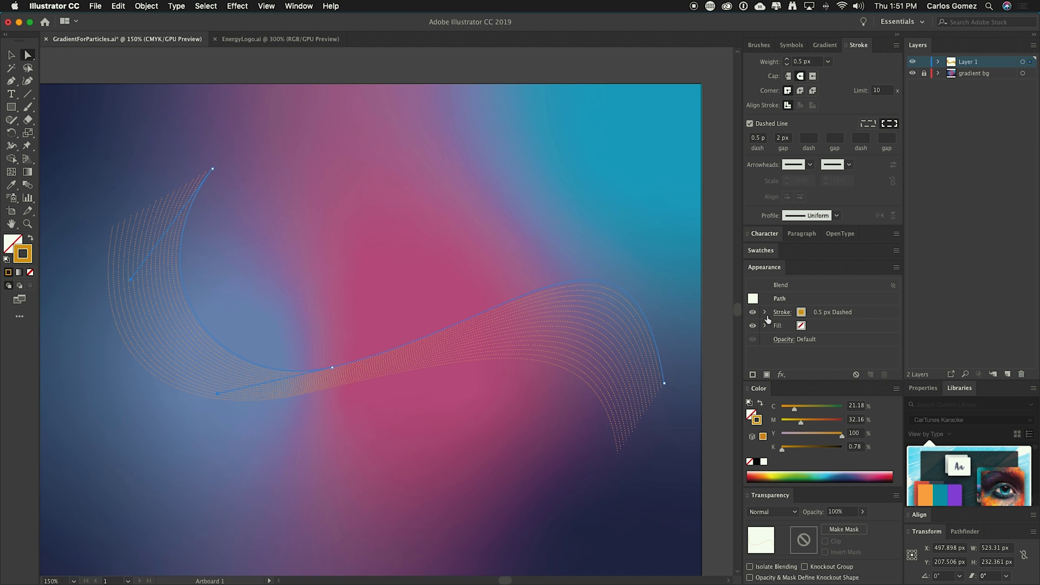
pyautogui.doubleClick(22, 253)
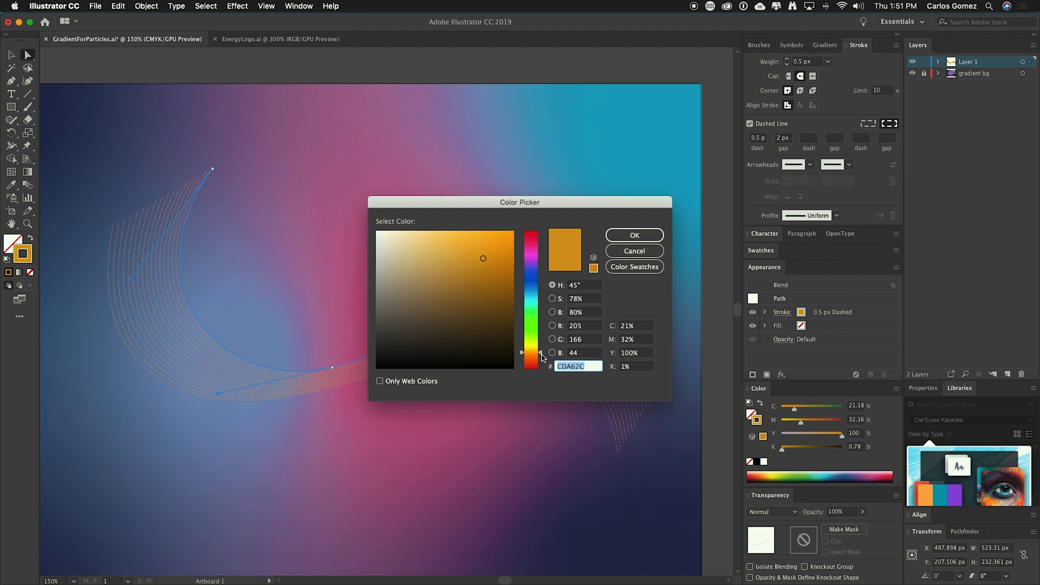
pyautogui.moveTo(541, 356); pyautogui.dragTo(541, 362)
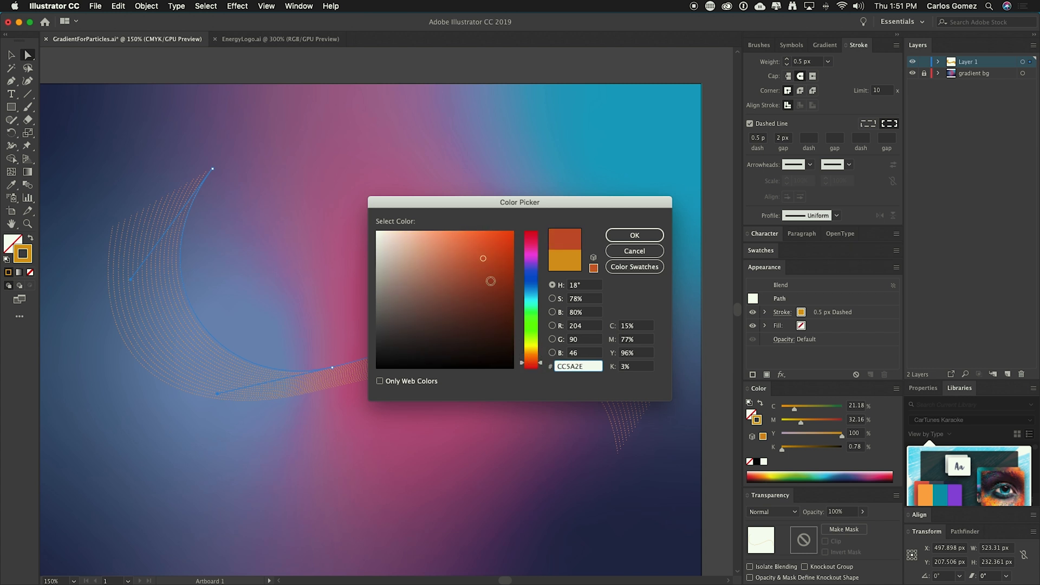
pyautogui.moveTo(486, 269)
pyautogui.mouseDown()
pyautogui.moveTo(485, 251)
pyautogui.moveTo(507, 245)
pyautogui.mouseUp()
pyautogui.click(633, 236)
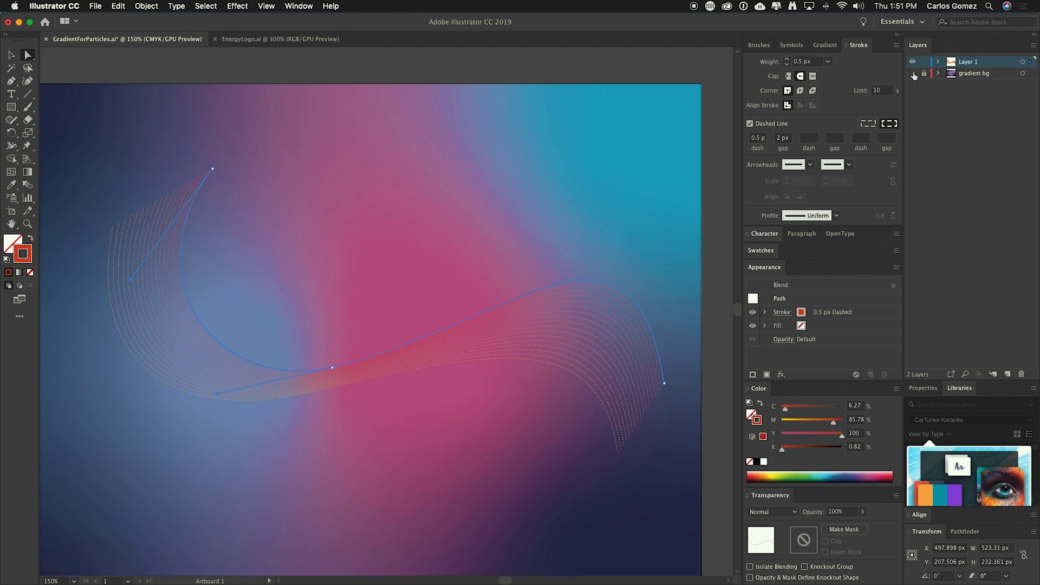
# Hide the gradient bg layer and deselect the curve to show the blended lines alone
pyautogui.click(912, 73)
pyautogui.click(410, 307)
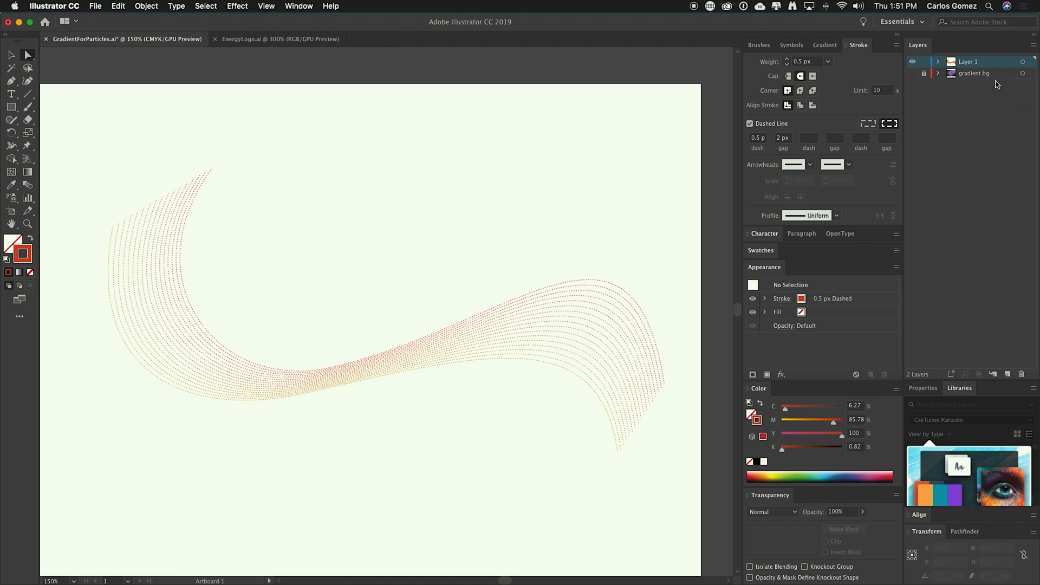
# Add a layer between Layer 1 and gradient bg, then set up the Rectangle tool with a gray 757575 fill and no stroke
pyautogui.click(1007, 375)
pyautogui.moveTo(977, 65); pyautogui.dragTo(982, 85)
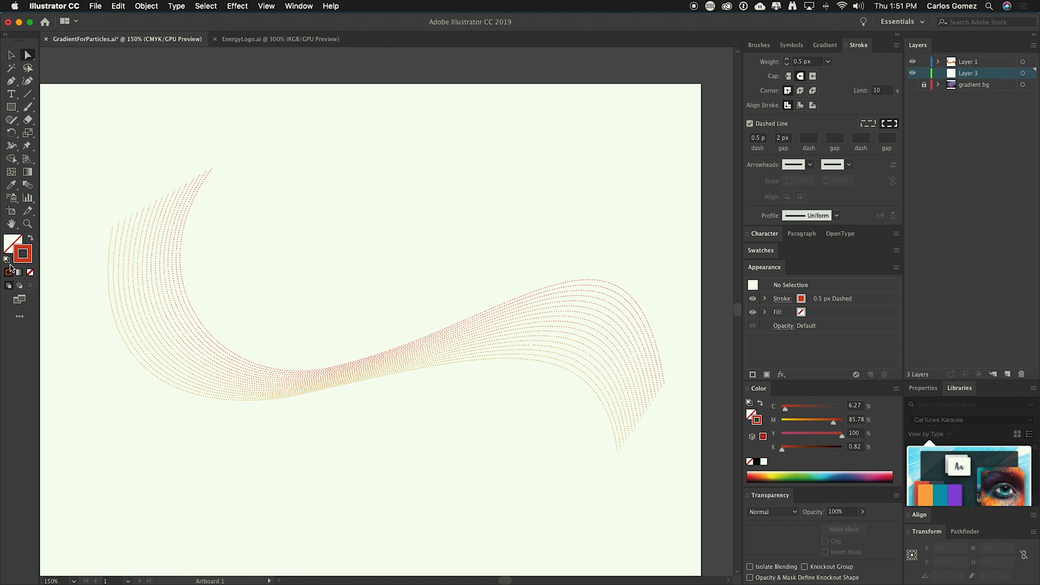
pyautogui.click(11, 106)
pyautogui.click(31, 240)
pyautogui.click(15, 244)
pyautogui.doubleClick(13, 249)
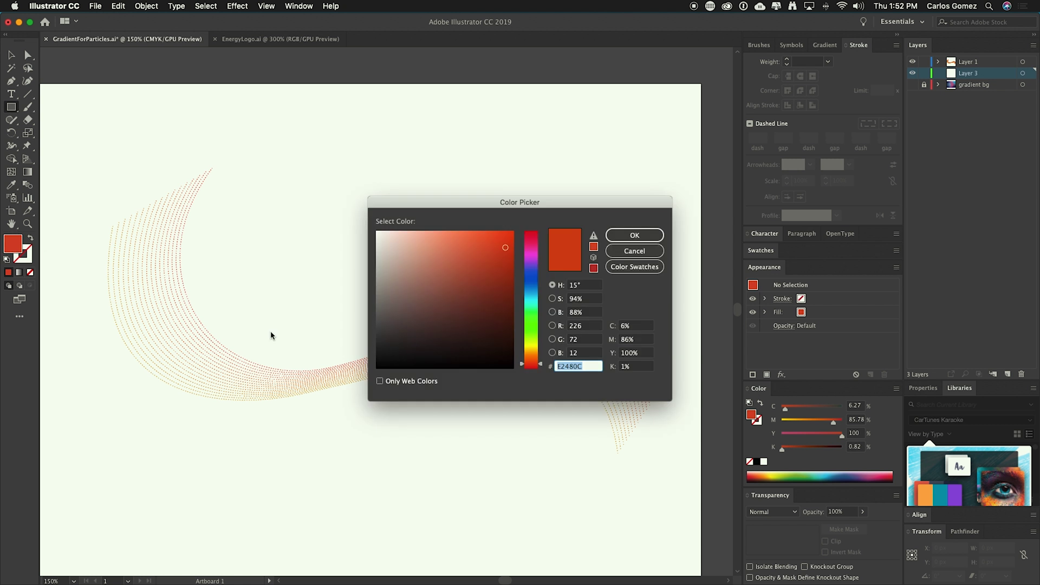
pyautogui.moveTo(390, 297); pyautogui.dragTo(378, 307)
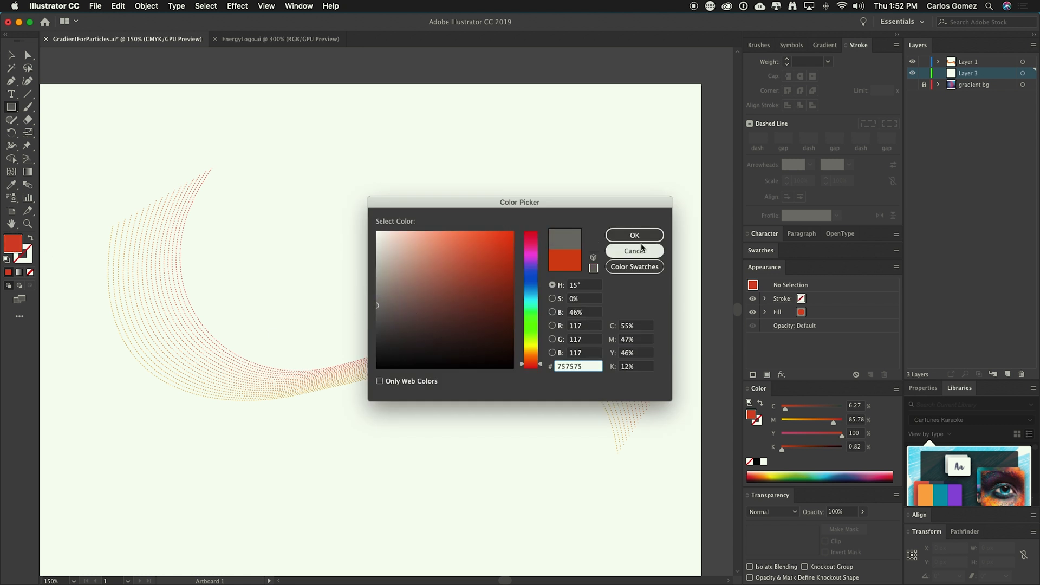
pyautogui.click(637, 236)
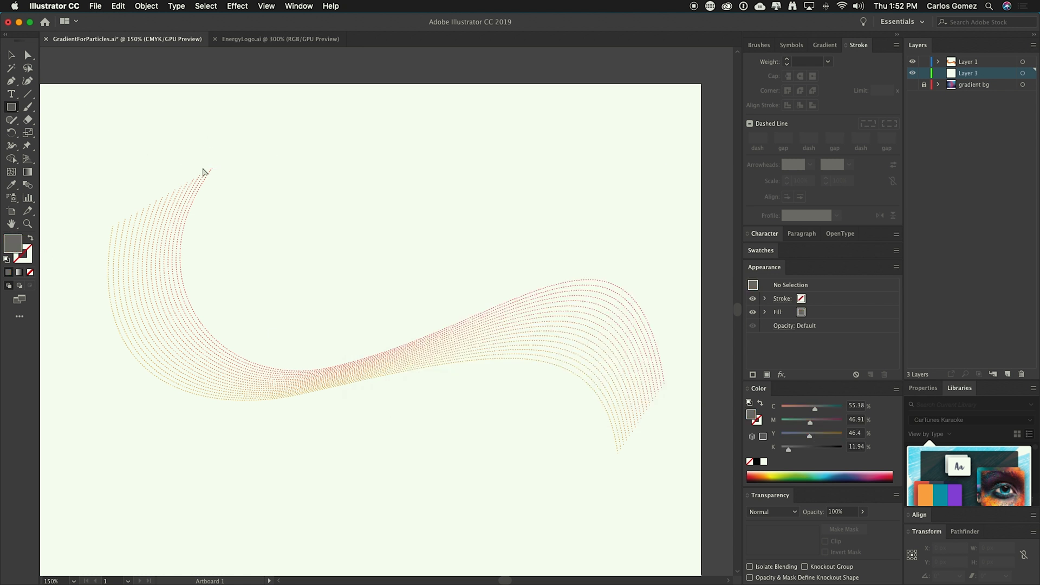
# Draw a gray rectangle about 817 by 628 px covering the whole artboard on the new layer, and lock that layer
pyautogui.press('super+minus')
pyautogui.moveTo(102, 148); pyautogui.dragTo(603, 326)
pyautogui.moveTo(355, 216); pyautogui.dragTo(362, 391)
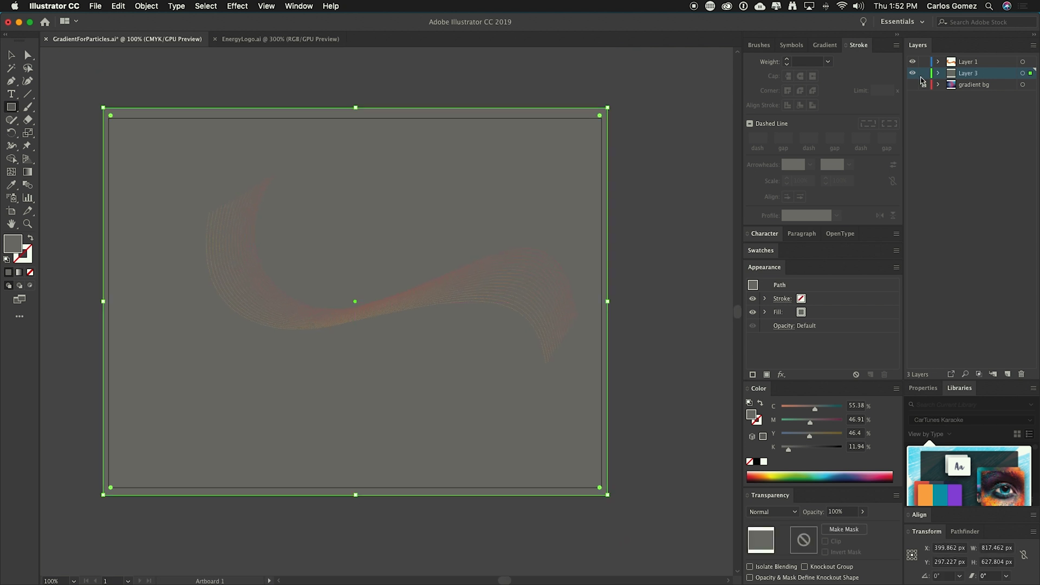
pyautogui.moveTo(924, 74); pyautogui.dragTo(924, 85)
pyautogui.press('super+equal')
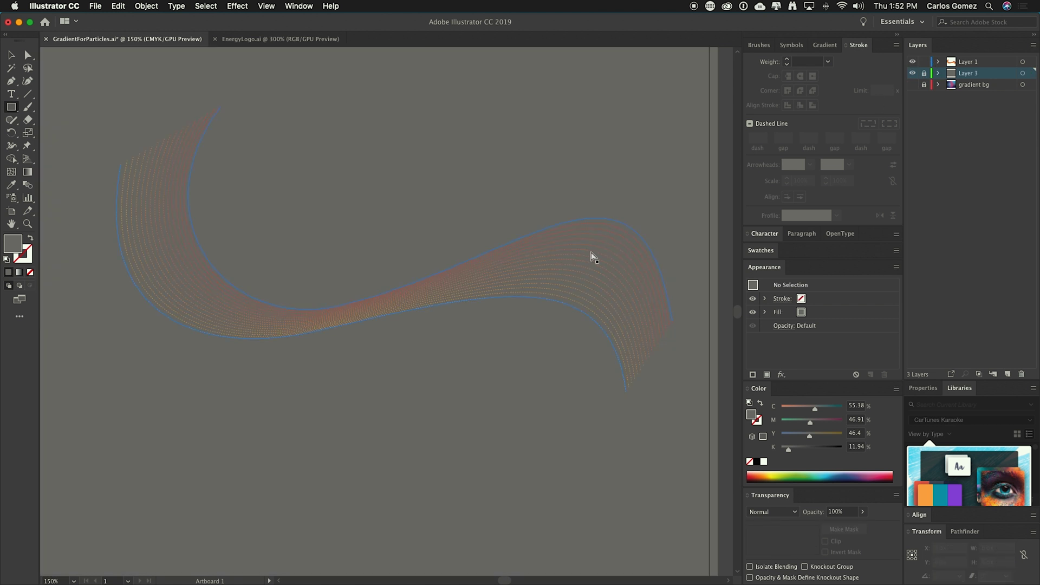
# Change only the lower curve's stroke on Layer 1 to bright yellow FCF510 and deselect it
pyautogui.press('super+equal')
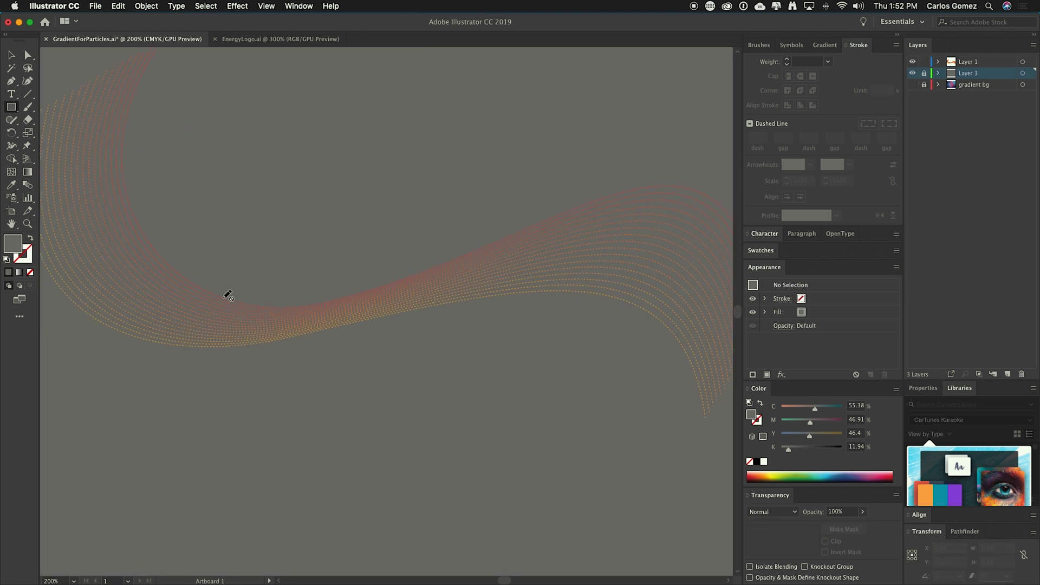
pyautogui.press('v')
pyautogui.click(985, 62)
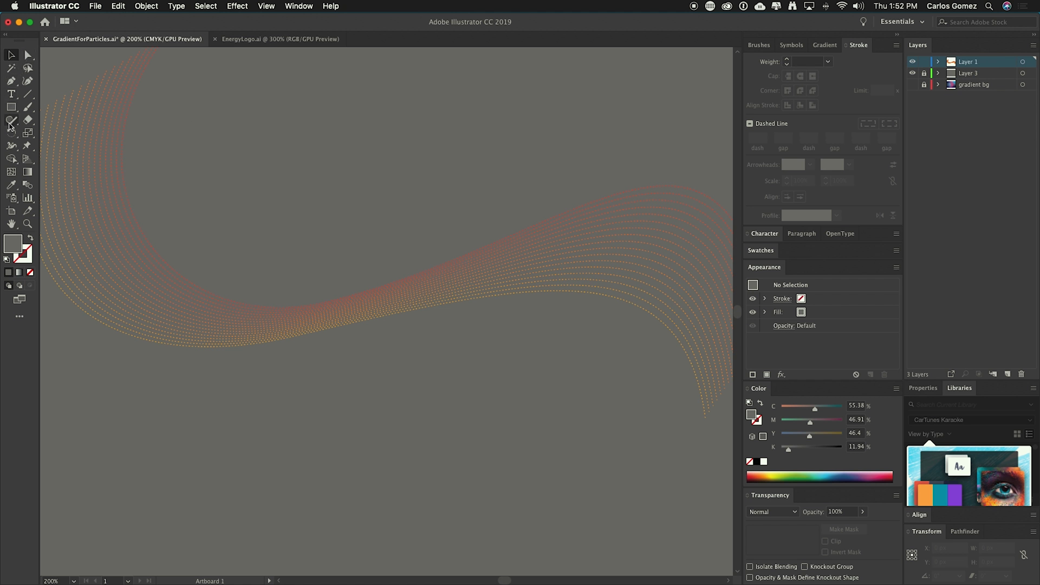
pyautogui.click(27, 54)
pyautogui.click(269, 341)
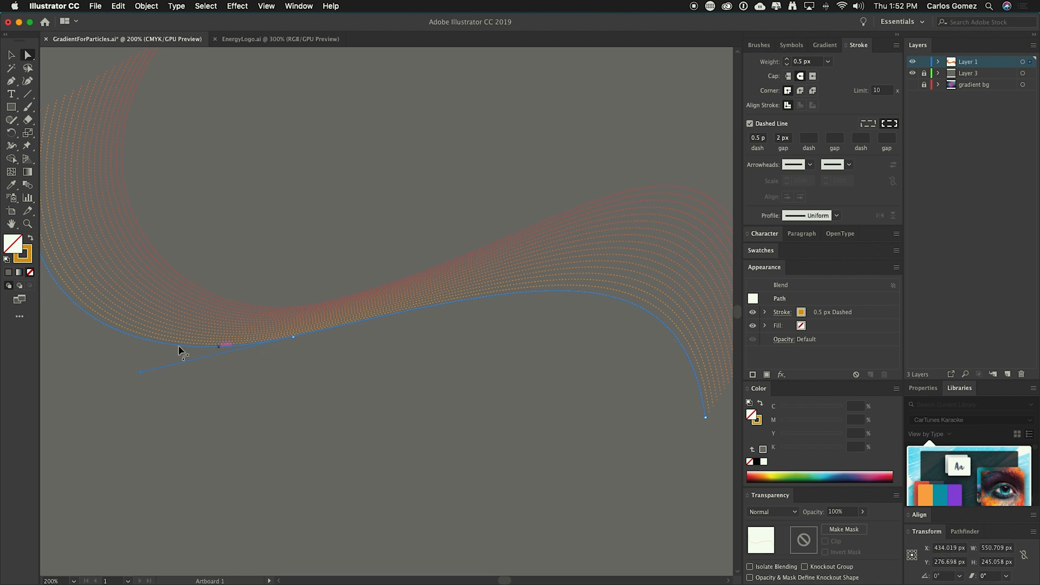
pyautogui.doubleClick(28, 259)
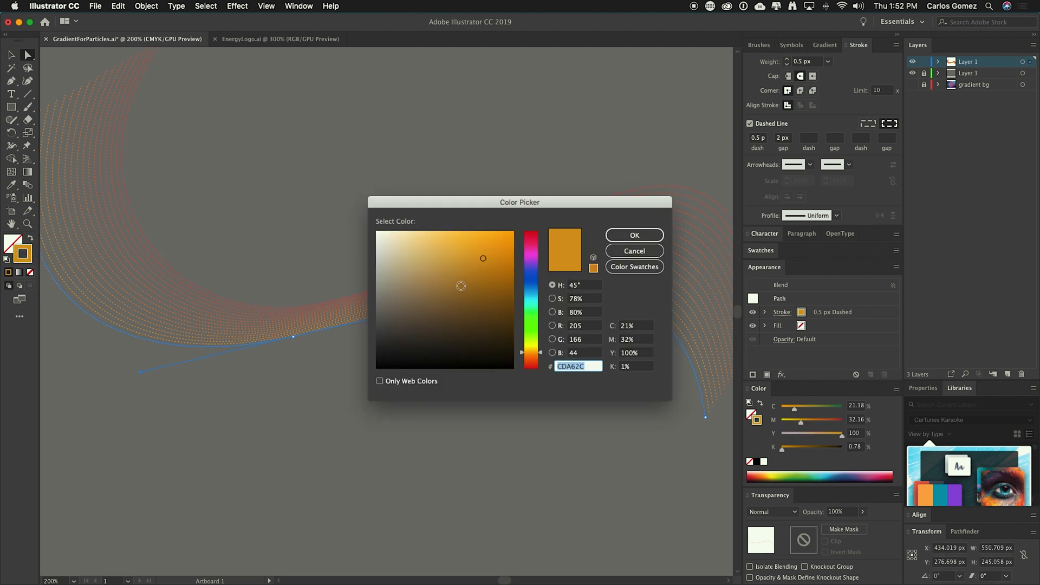
pyautogui.moveTo(480, 259)
pyautogui.mouseDown()
pyautogui.moveTo(509, 232)
pyautogui.moveTo(492, 225)
pyautogui.mouseUp()
pyautogui.moveTo(540, 353); pyautogui.dragTo(539, 346)
pyautogui.moveTo(498, 232); pyautogui.dragTo(505, 232)
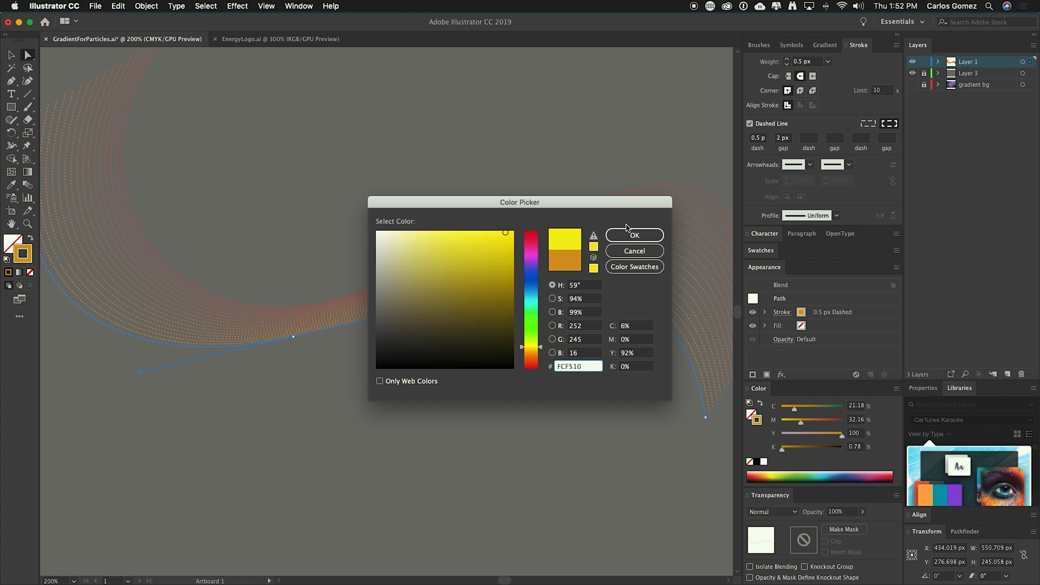
pyautogui.press('Return')
pyautogui.click(399, 383)
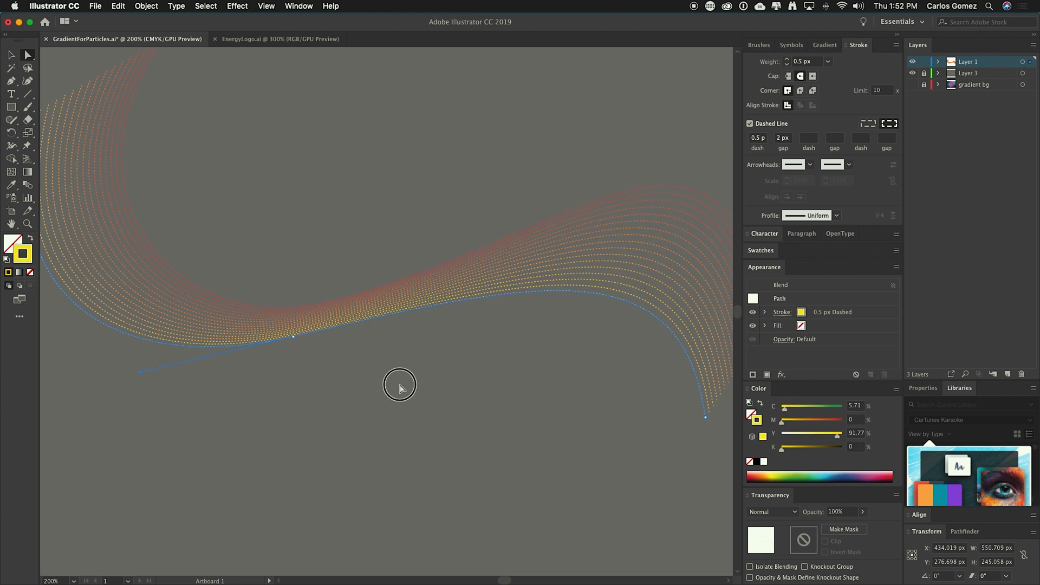
pyautogui.click(379, 439)
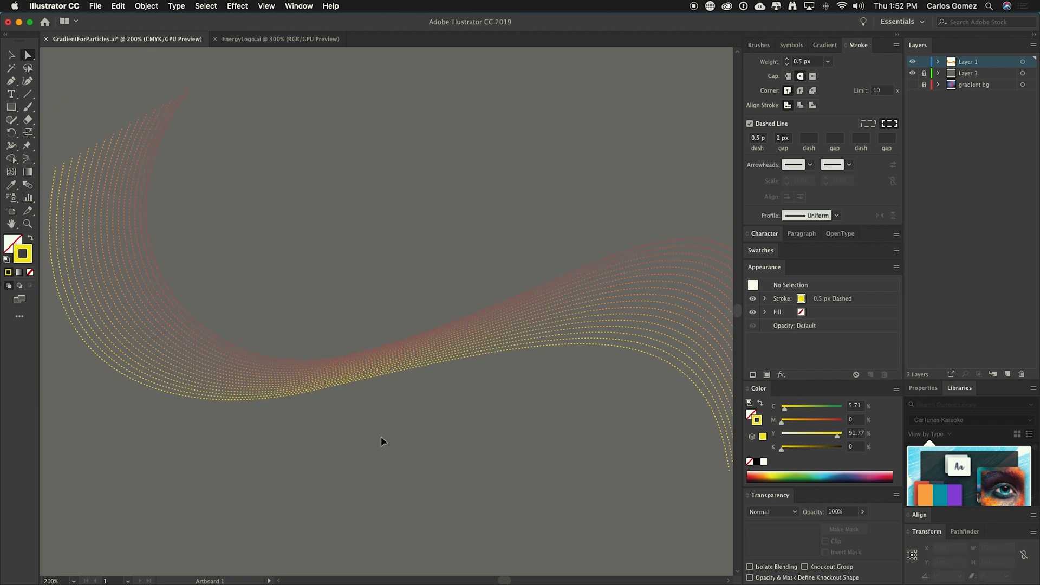
# Reshape the upper curve's left end by moving its end anchor to about X 299, Y 146 px and angling its handle
pyautogui.keyDown('alt'); pyautogui.keyDown('super'); pyautogui.click(381, 436); pyautogui.keyUp('super'); pyautogui.keyUp('alt')
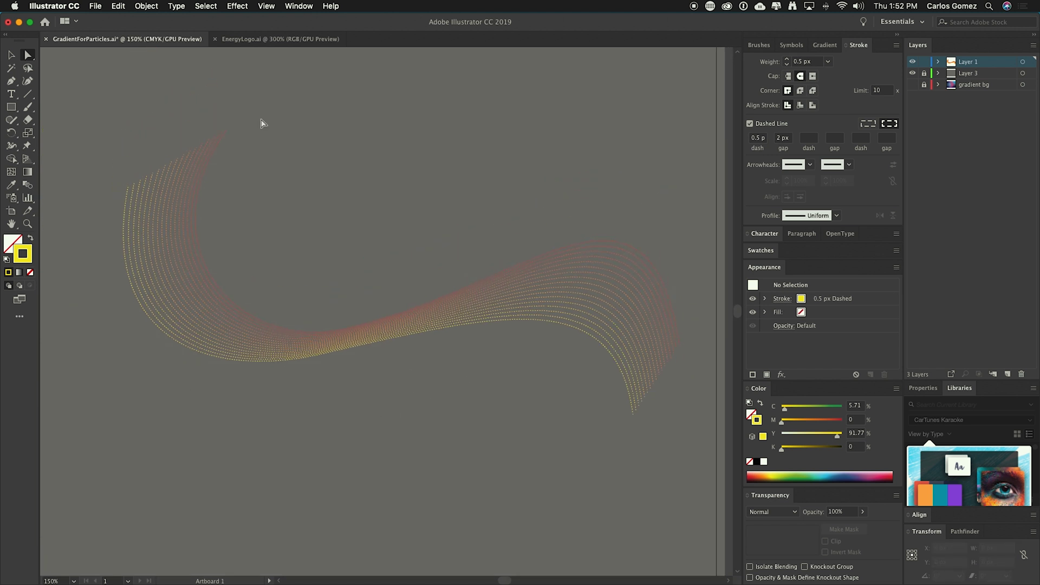
pyautogui.moveTo(230, 134); pyautogui.dragTo(252, 181)
pyautogui.moveTo(315, 99); pyautogui.dragTo(372, 169)
pyautogui.click(128, 189)
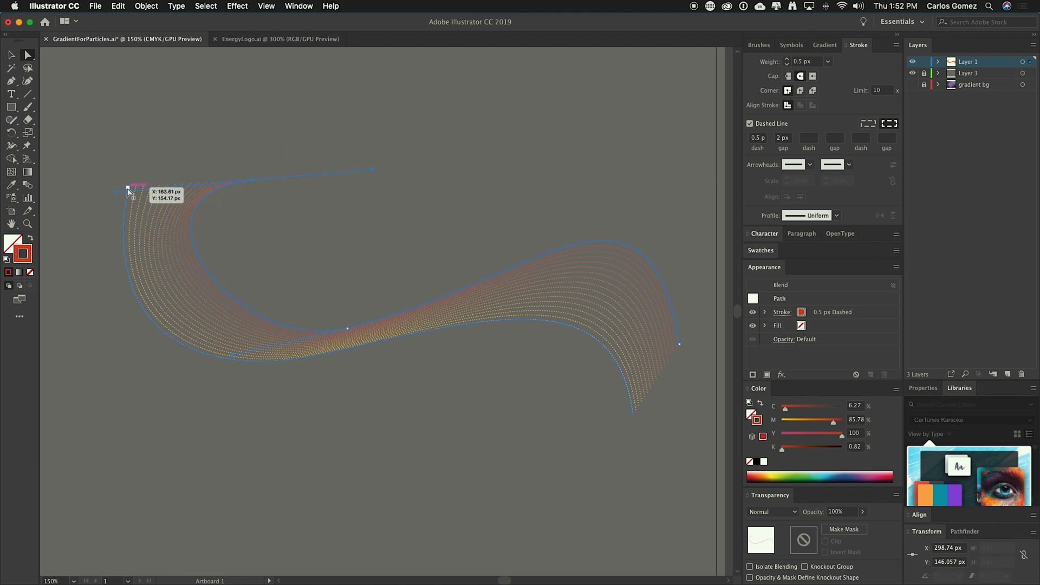
pyautogui.click(326, 354)
pyautogui.click(323, 356)
pyautogui.press('super+a')
pyautogui.scroll(5, 336, 390)
pyautogui.scroll(-5, 336, 390)
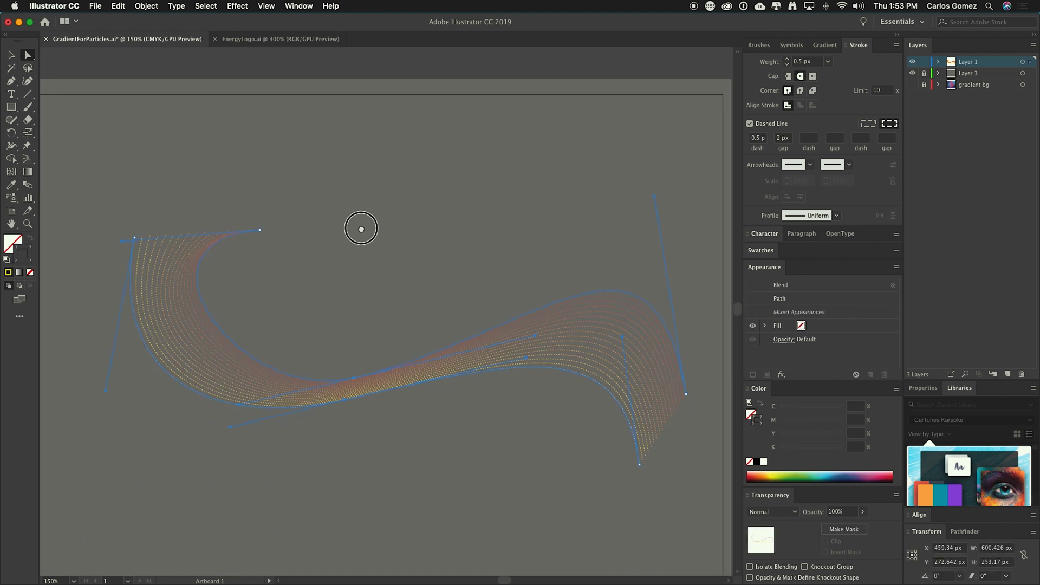
pyautogui.click(925, 72)
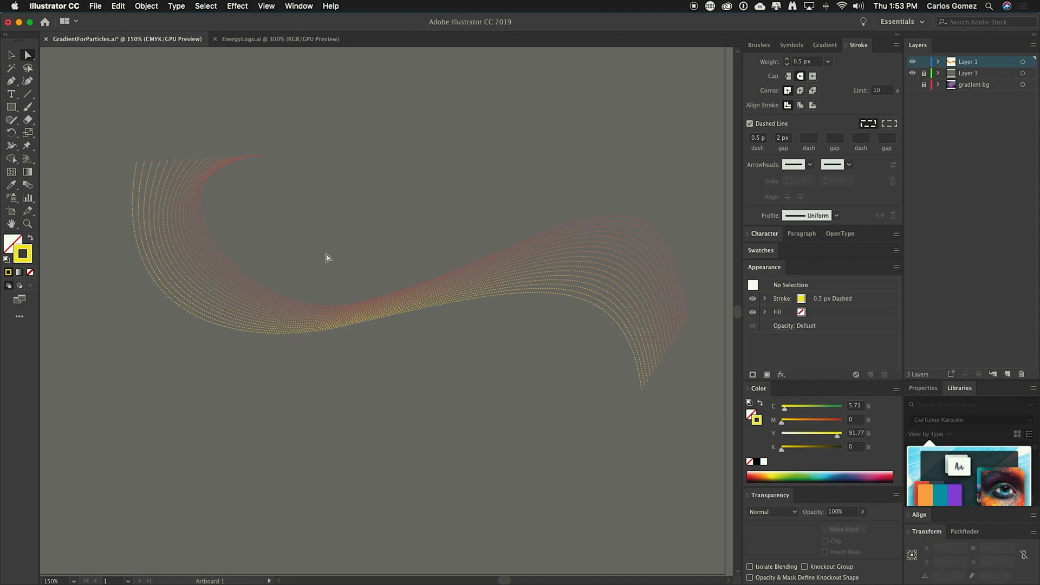
pyautogui.click(263, 287)
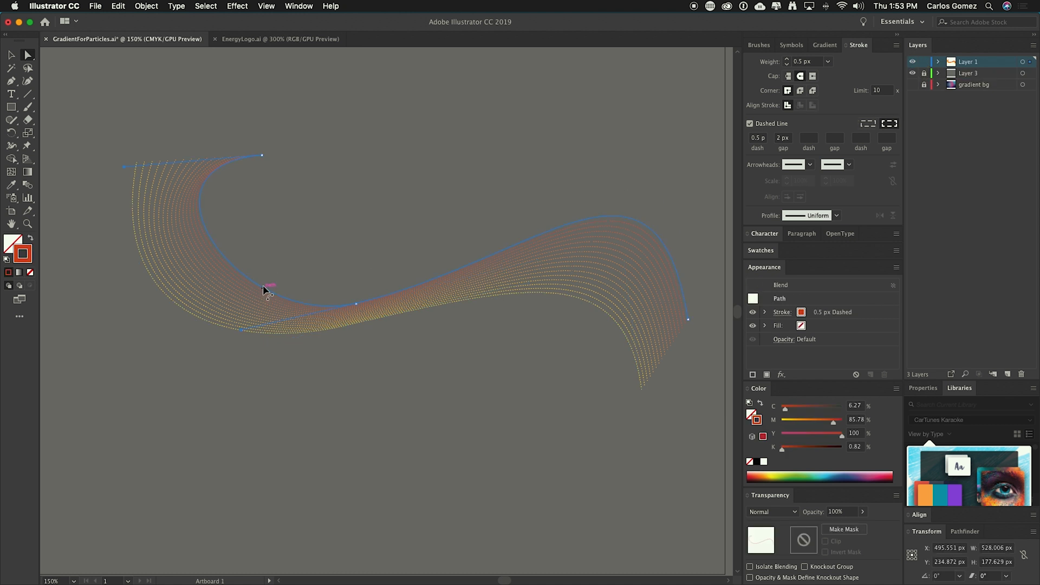
pyautogui.moveTo(124, 167); pyautogui.dragTo(140, 202)
# Lower the upper curve's stroke opacity to 50% and deselect the curve
pyautogui.click(783, 315)
pyautogui.click(766, 314)
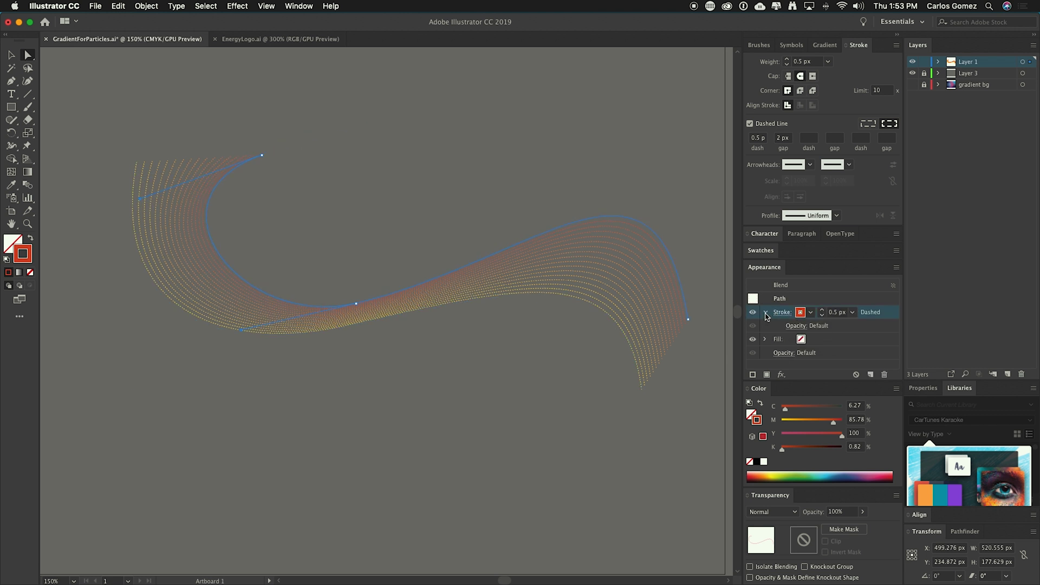
pyautogui.click(795, 327)
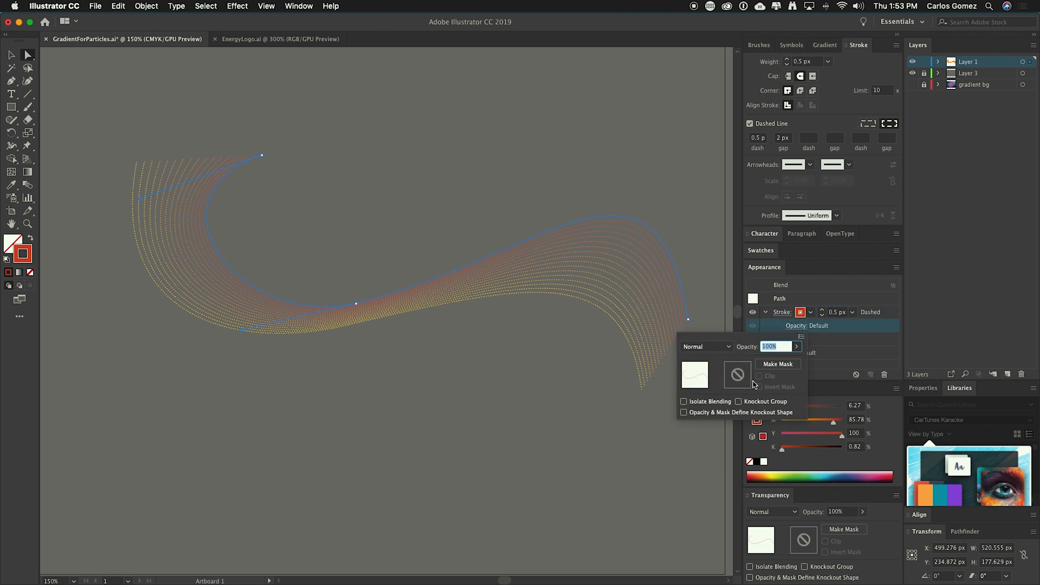
pyautogui.click(796, 347)
pyautogui.moveTo(795, 363); pyautogui.dragTo(775, 361)
pyautogui.click(397, 206)
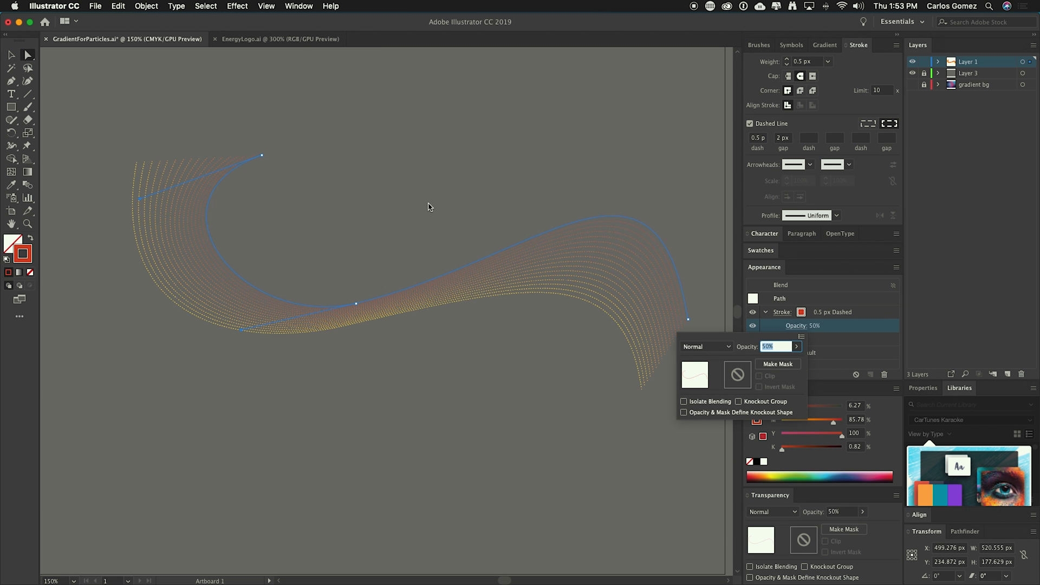
pyautogui.click(413, 397)
pyautogui.click(407, 392)
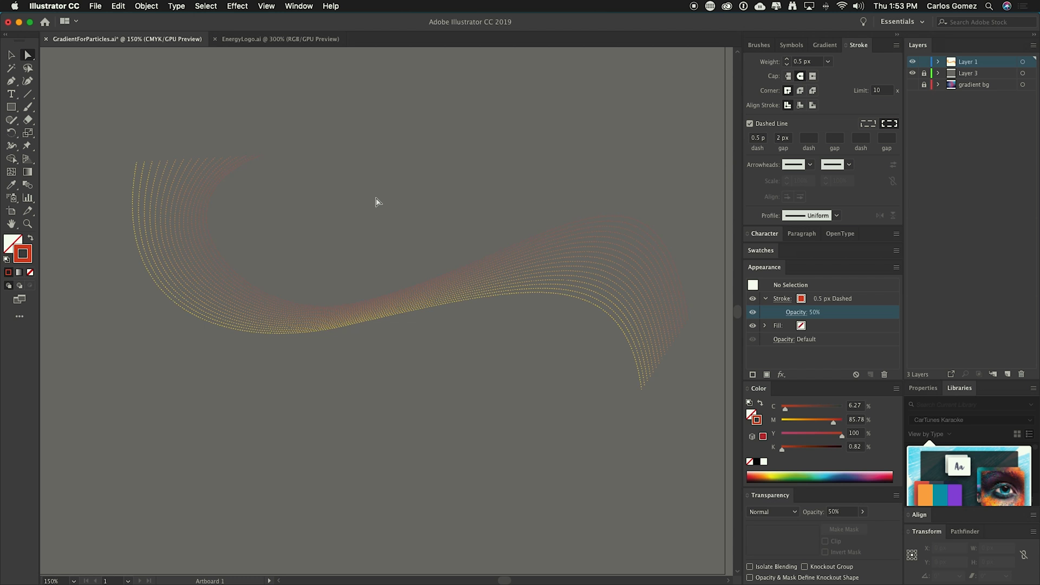
# Swap the gray backdrop layer for the visible gradient bg layer and change the upper curve's stroke to white
pyautogui.click(912, 84)
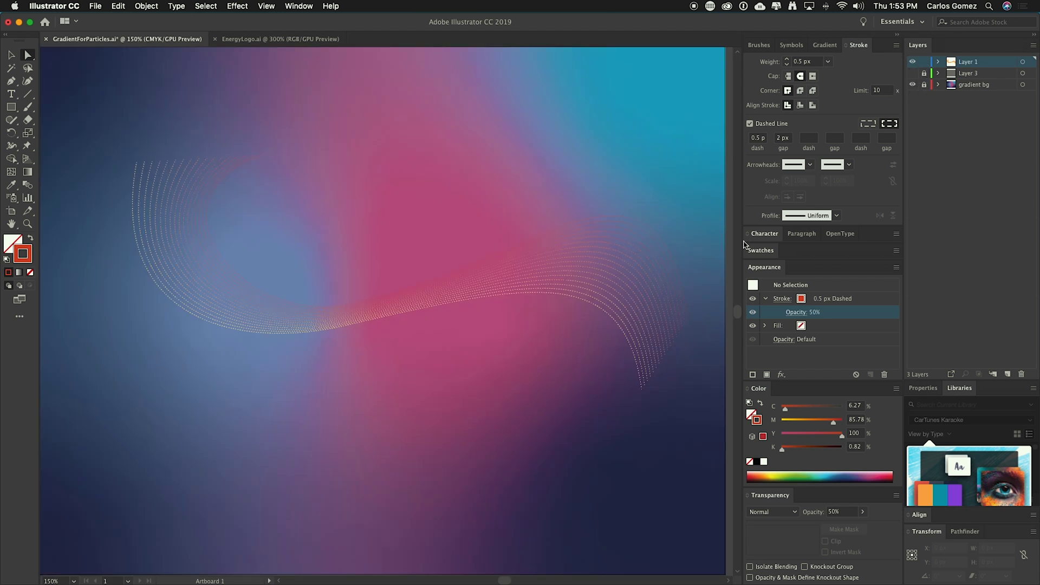
pyautogui.scroll(2, 330, 287)
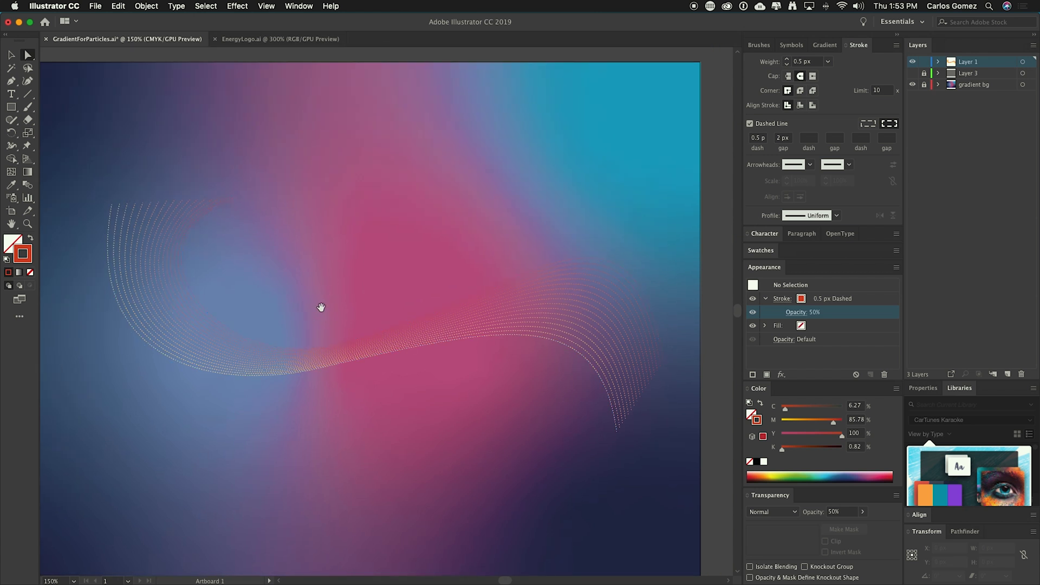
pyautogui.click(634, 281)
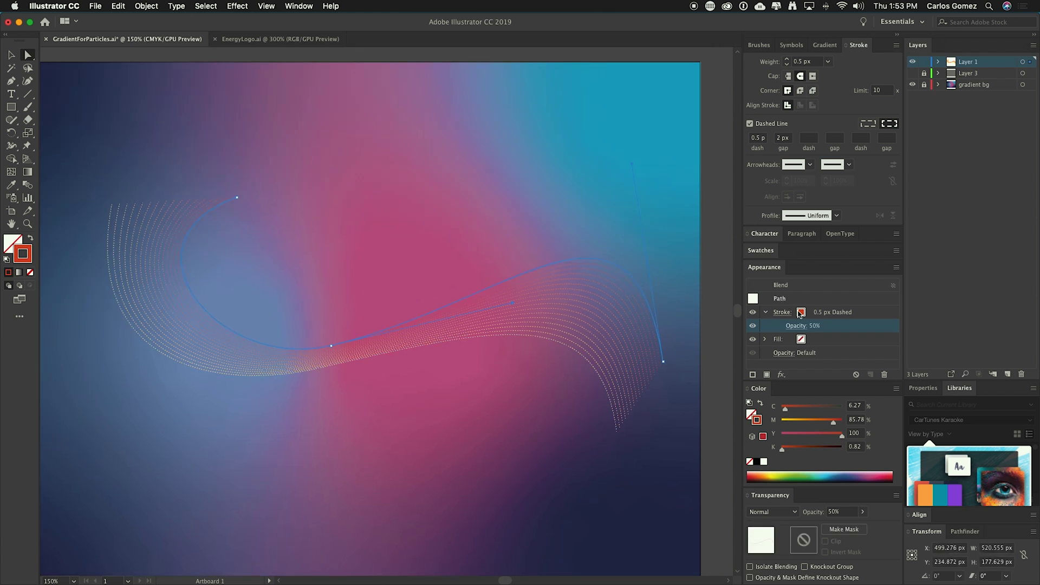
pyautogui.click(801, 313)
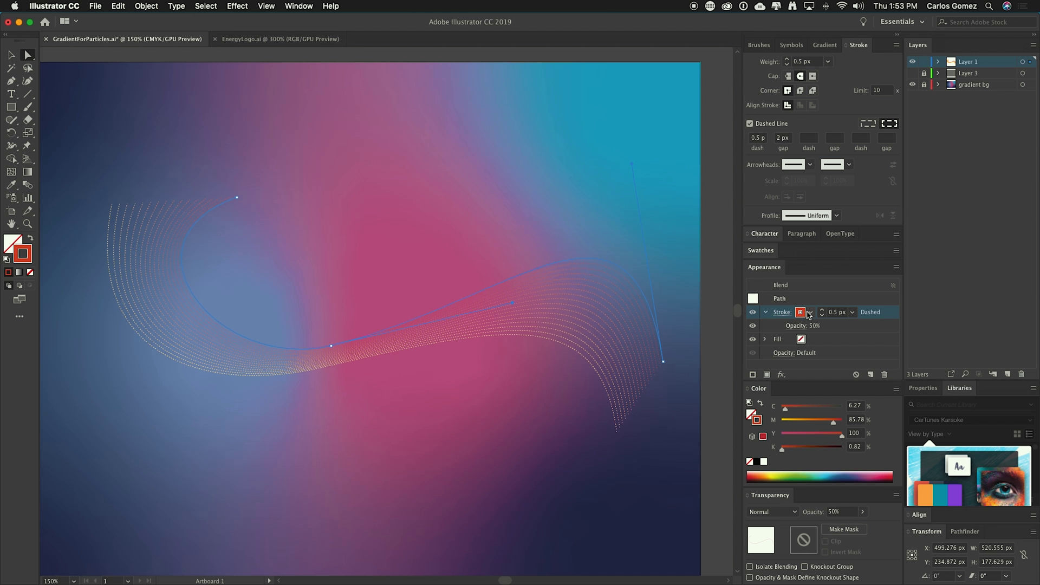
pyautogui.click(808, 313)
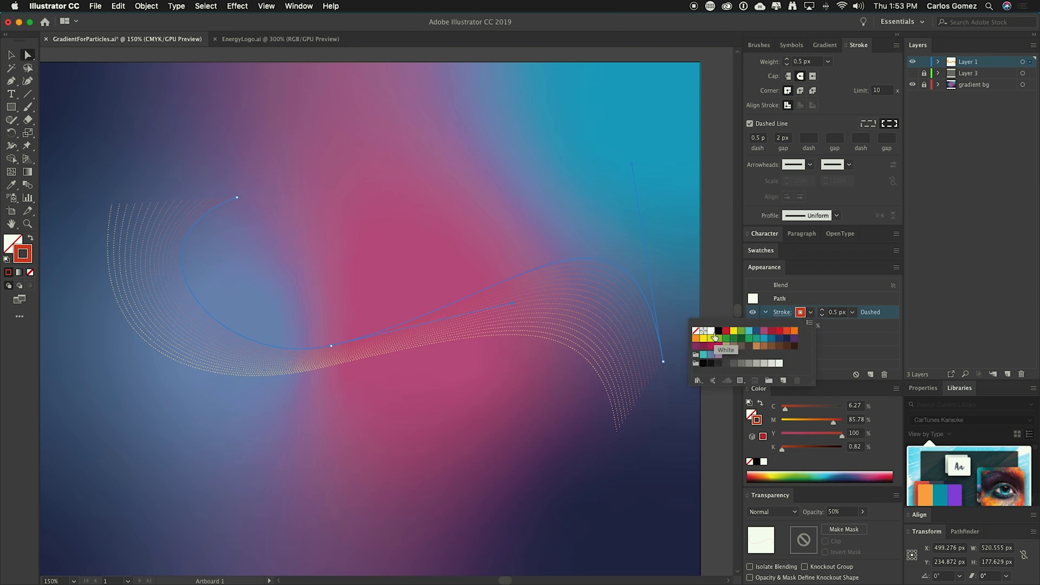
pyautogui.click(711, 332)
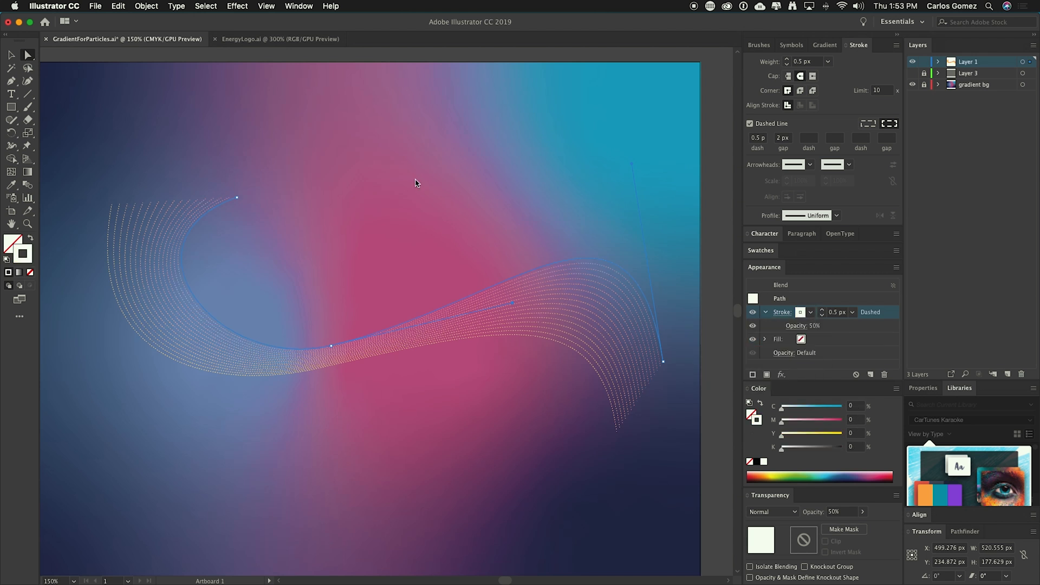
pyautogui.click(390, 264)
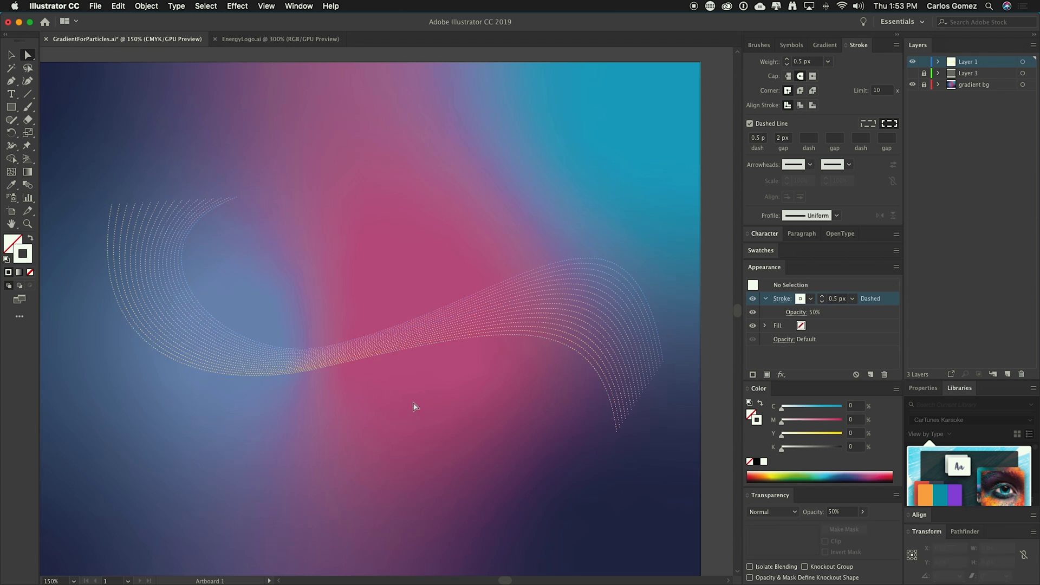
# Move the lower curve's middle anchor to about X 370, Y 346 px and recolour its stroke dark red, about C 17, M 98, Y 93, K 7
pyautogui.click(406, 348)
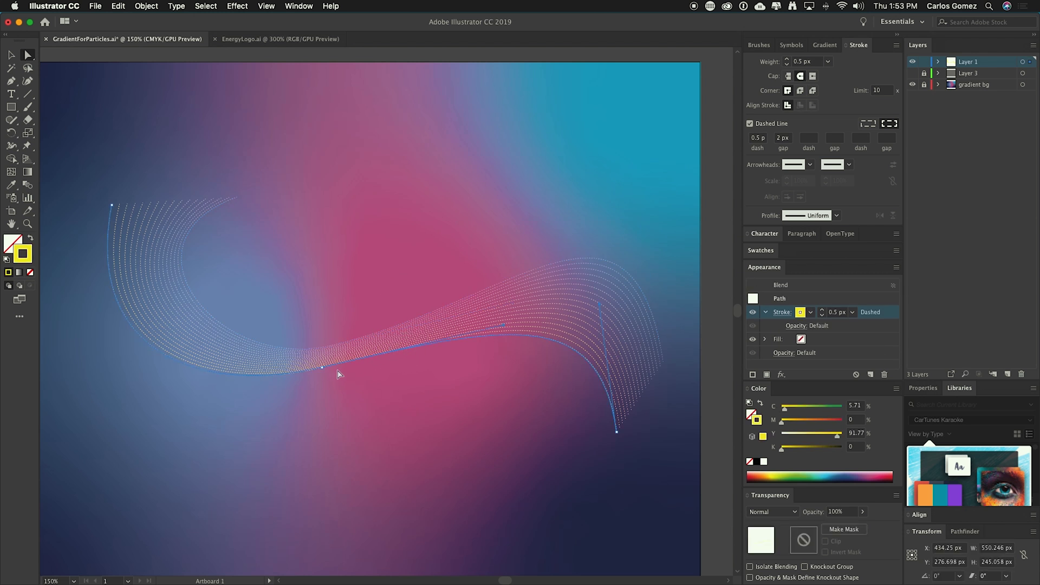
pyautogui.moveTo(323, 368); pyautogui.dragTo(304, 382)
pyautogui.click(811, 313)
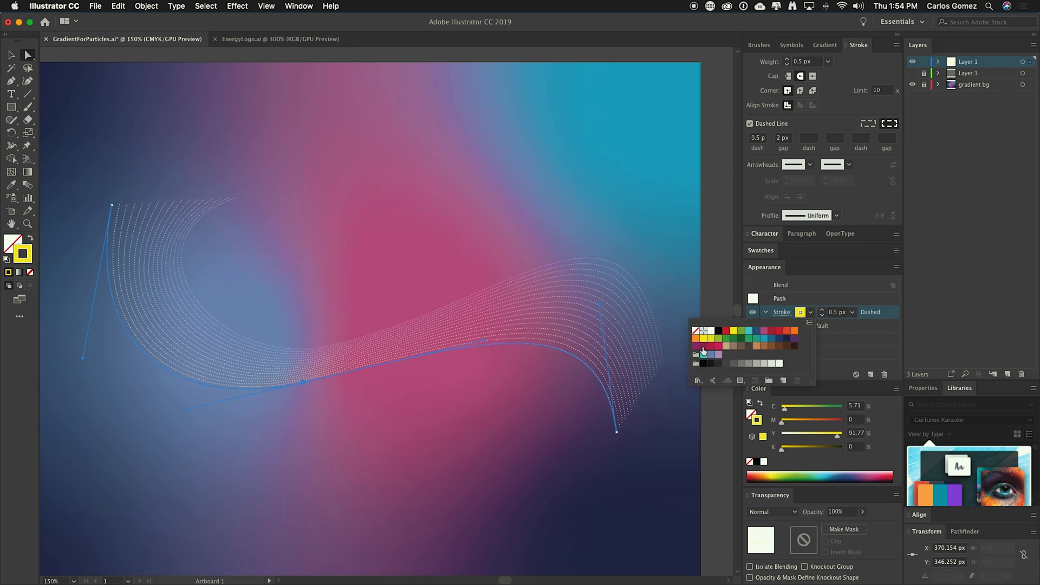
pyautogui.click(696, 347)
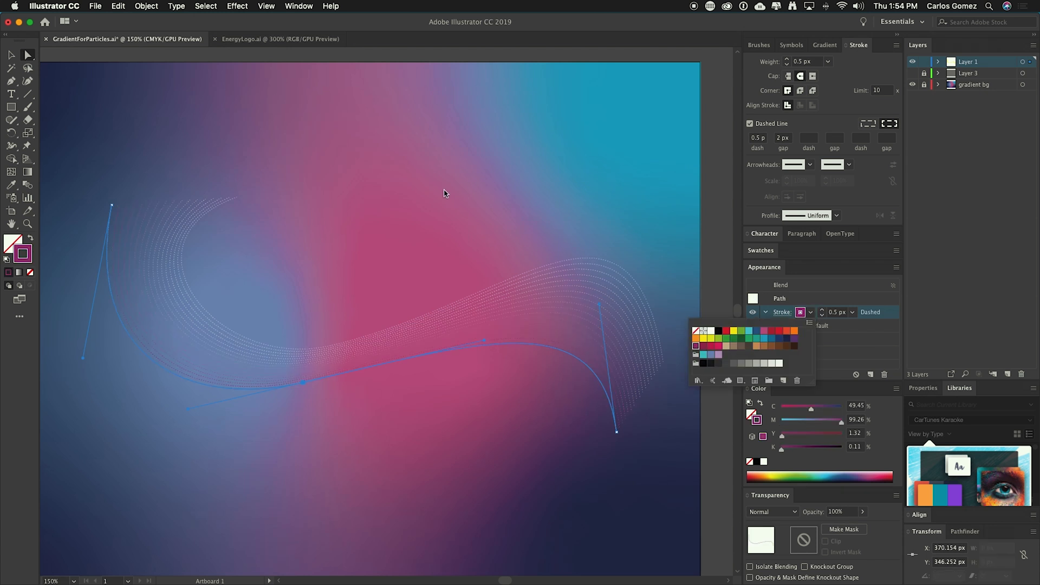
pyautogui.click(718, 357)
pyautogui.click(810, 312)
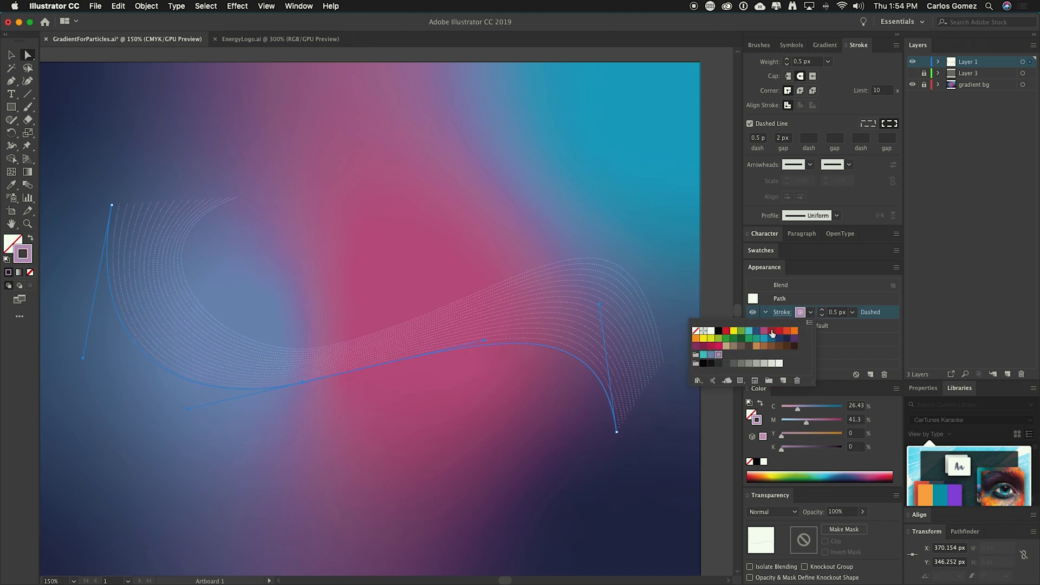
pyautogui.click(771, 332)
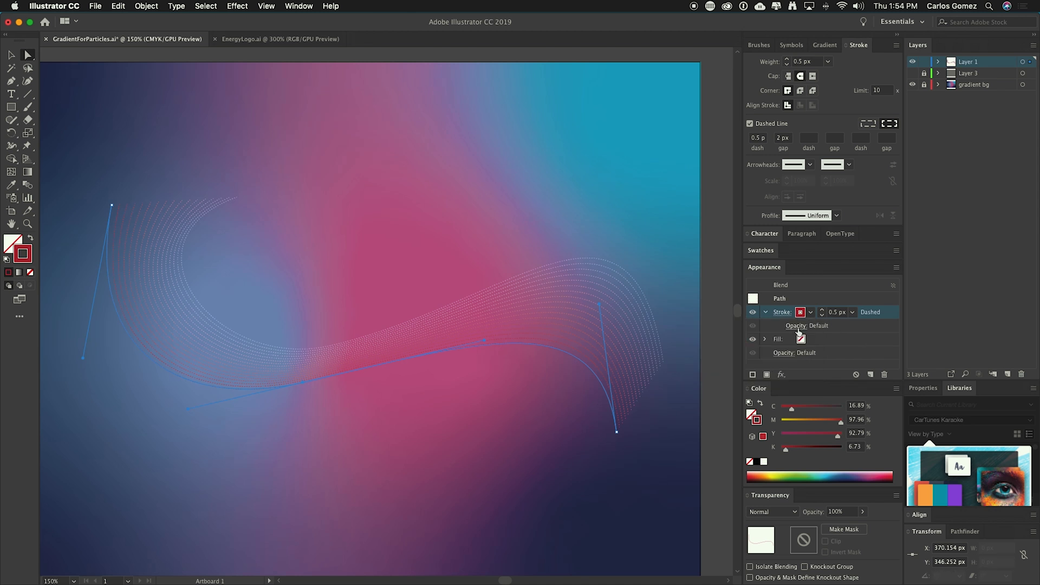
# Set the lower curve's stroke blending mode to Screen after trying Multiply, and deselect the curve
pyautogui.click(796, 326)
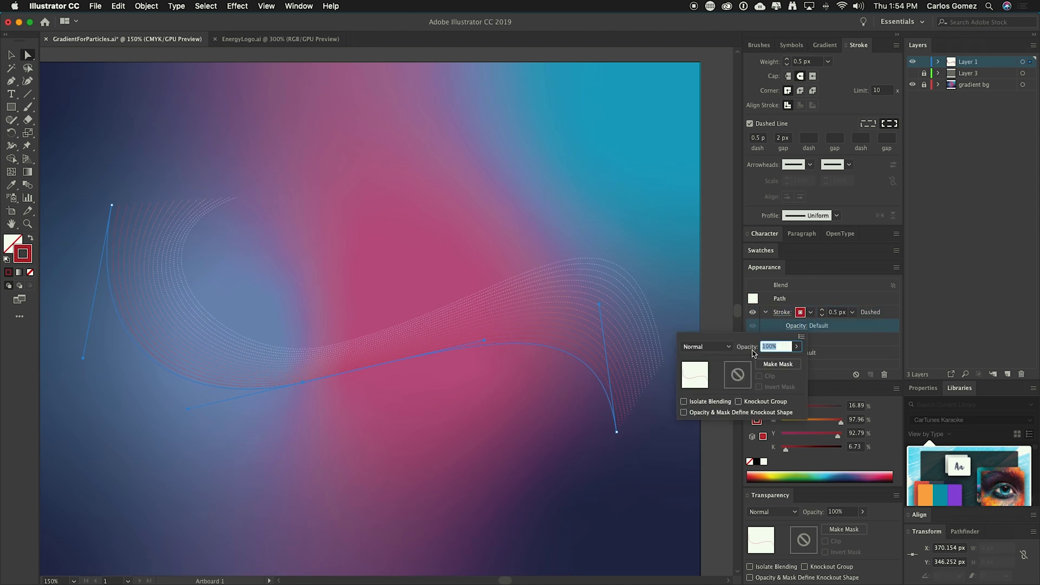
pyautogui.click(729, 347)
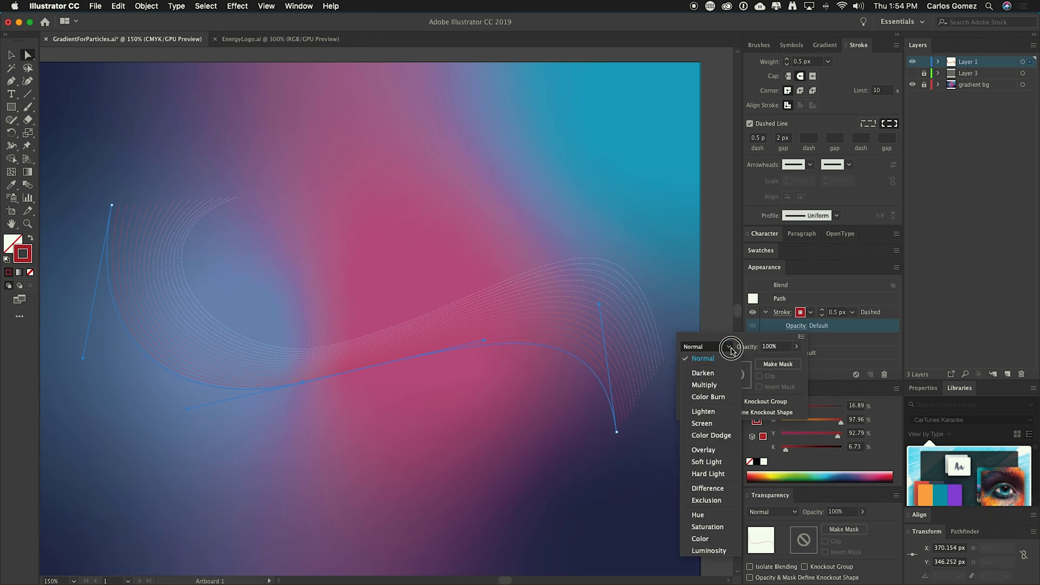
pyautogui.click(715, 386)
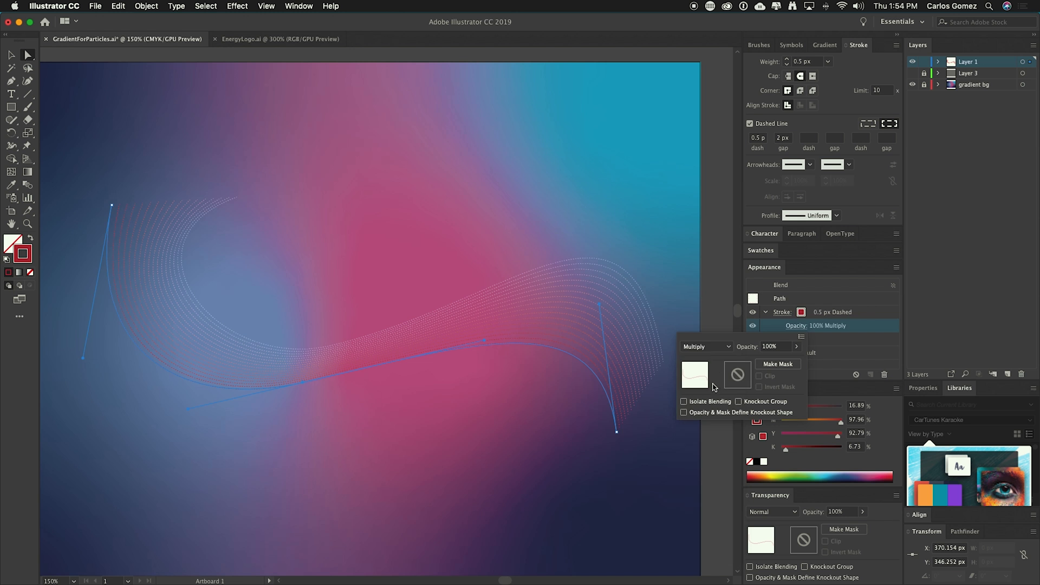
pyautogui.click(706, 347)
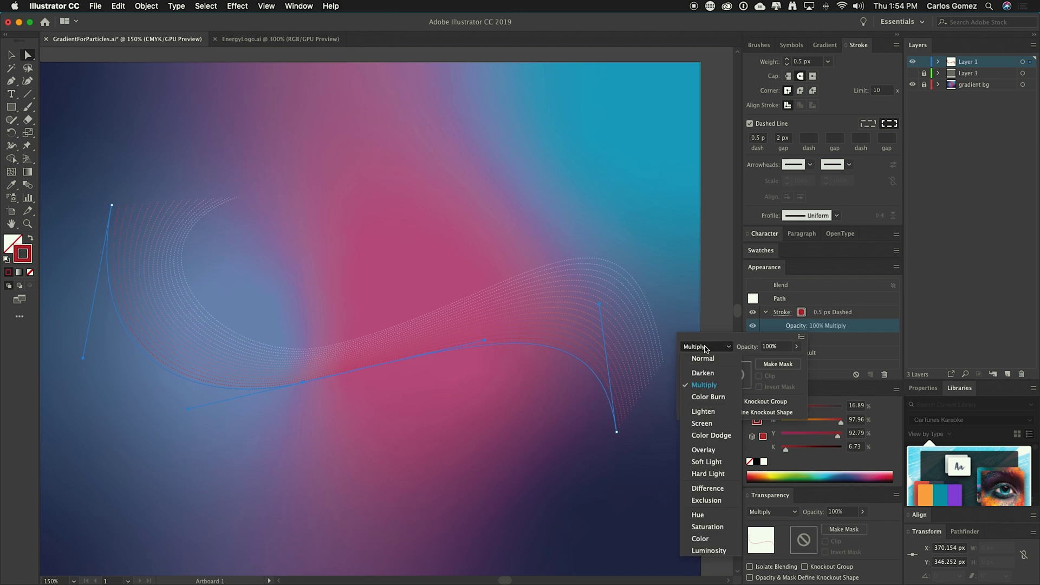
pyautogui.click(712, 425)
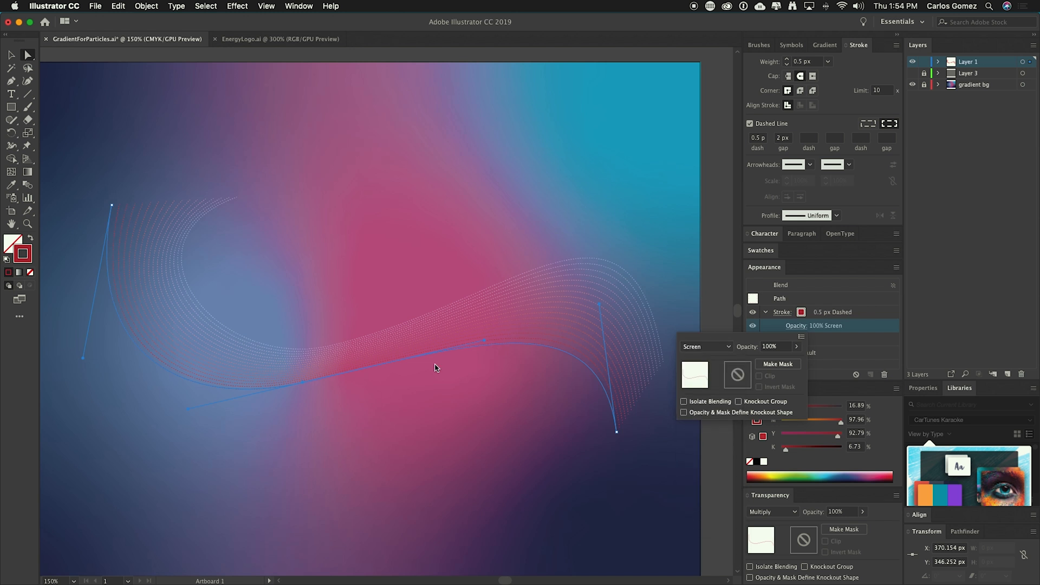
pyautogui.click(307, 438)
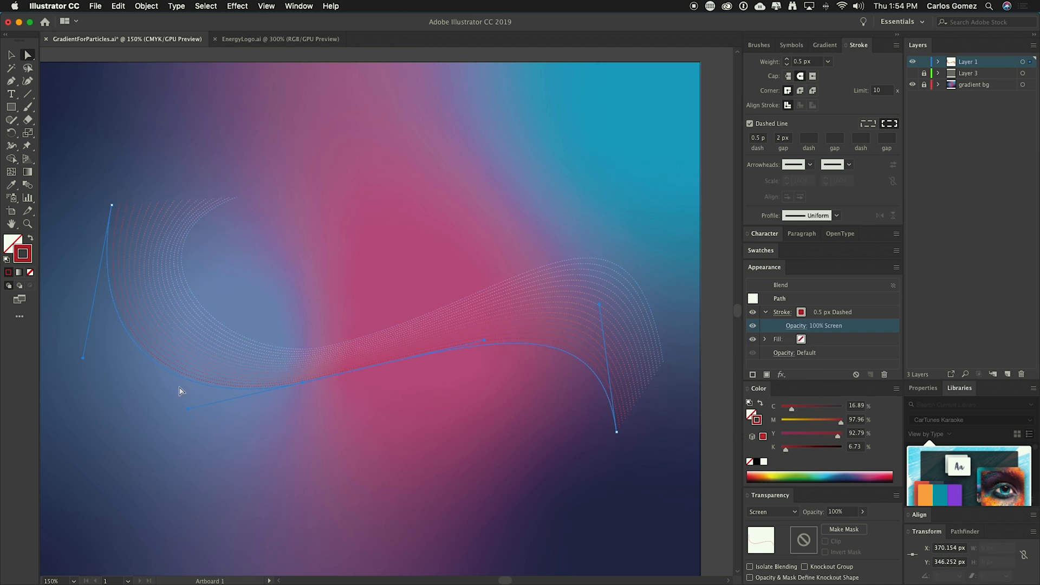
pyautogui.click(212, 428)
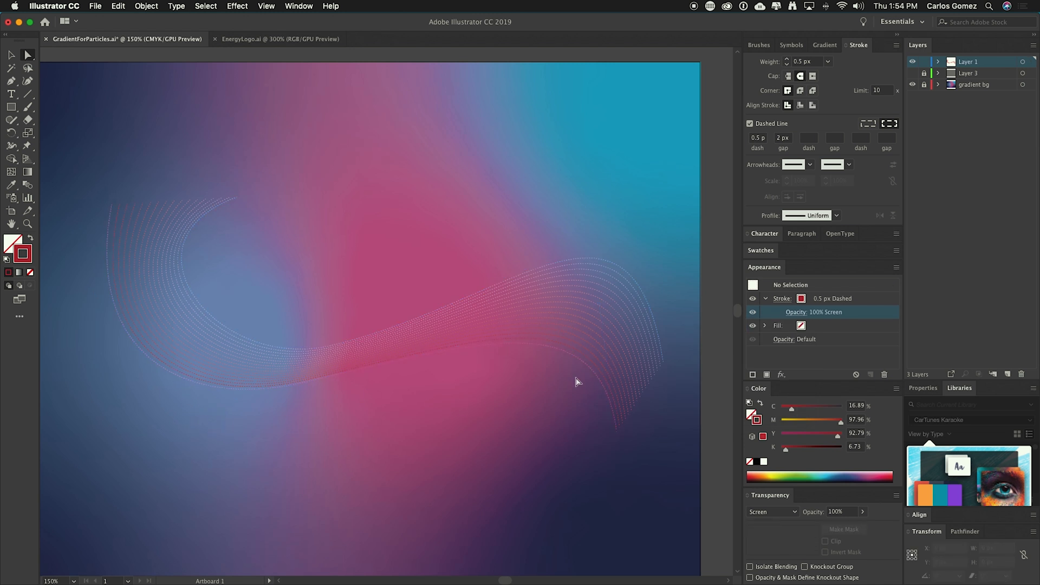
# Inspect the blended curves against the gray Layer 3 backdrop and the gradient, checking the lower and upper end curves
pyautogui.click(588, 364)
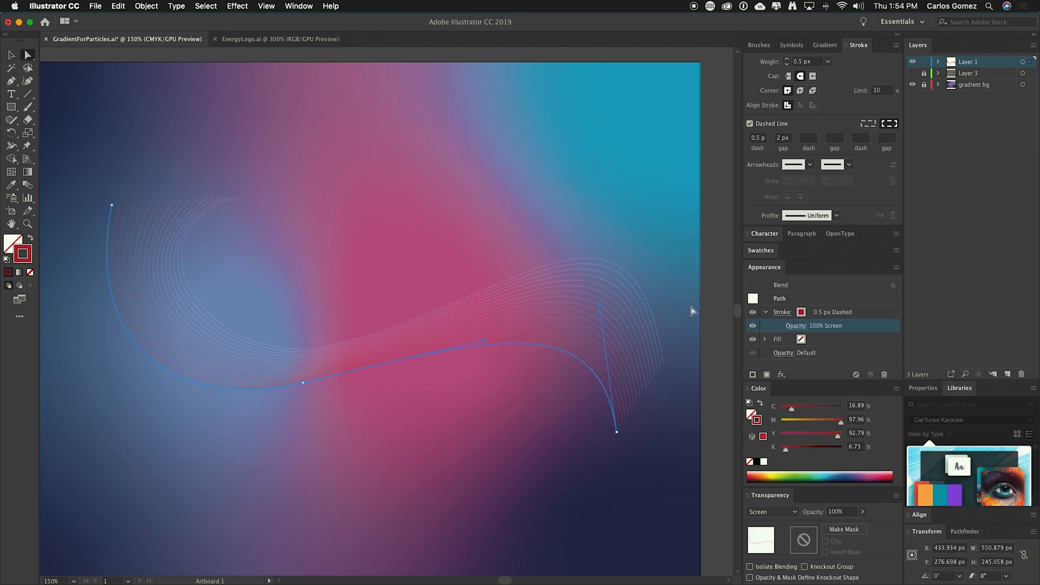
pyautogui.click(914, 74)
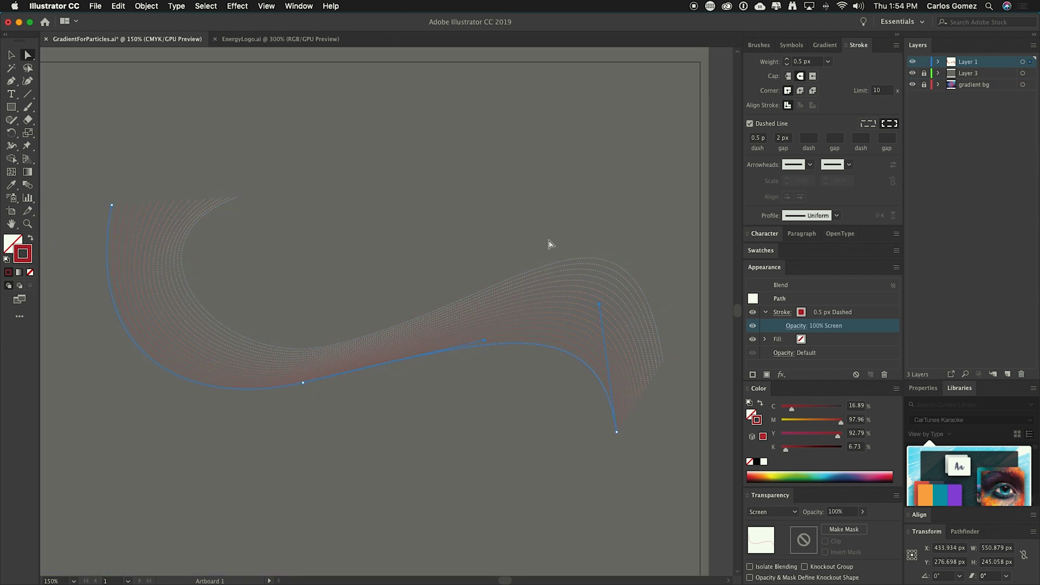
pyautogui.click(302, 240)
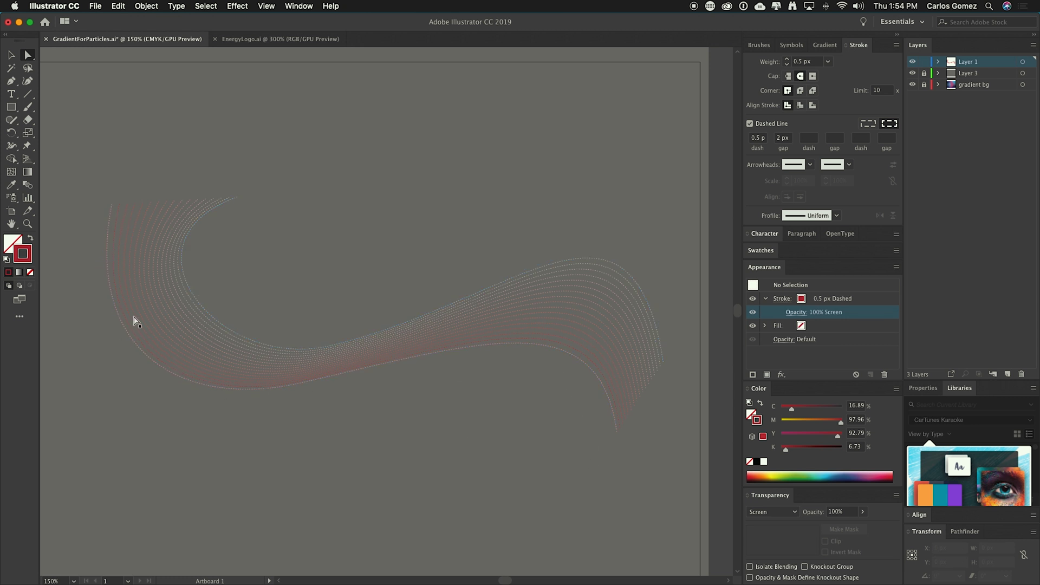
pyautogui.click(912, 73)
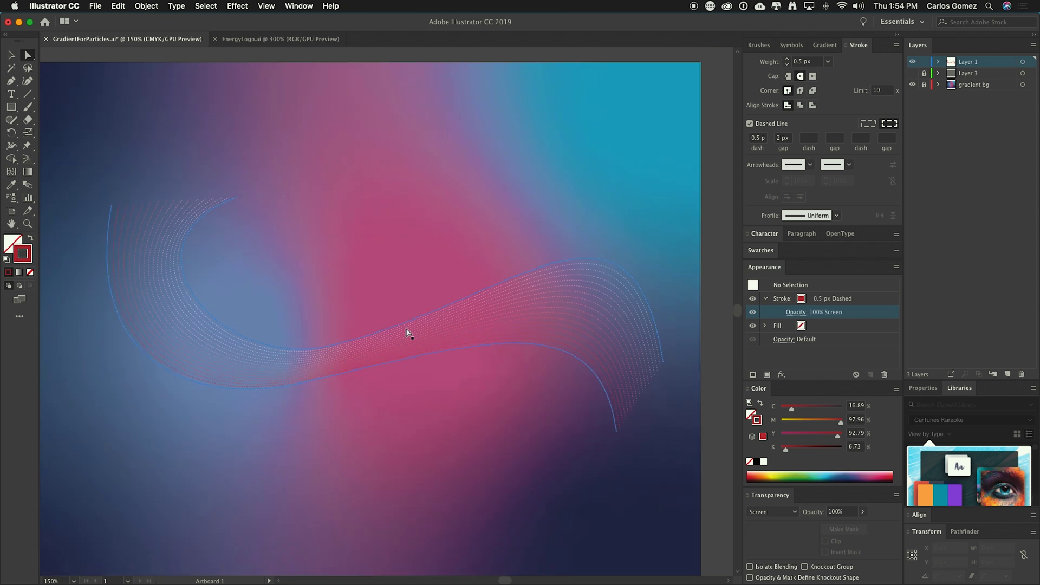
pyautogui.click(236, 198)
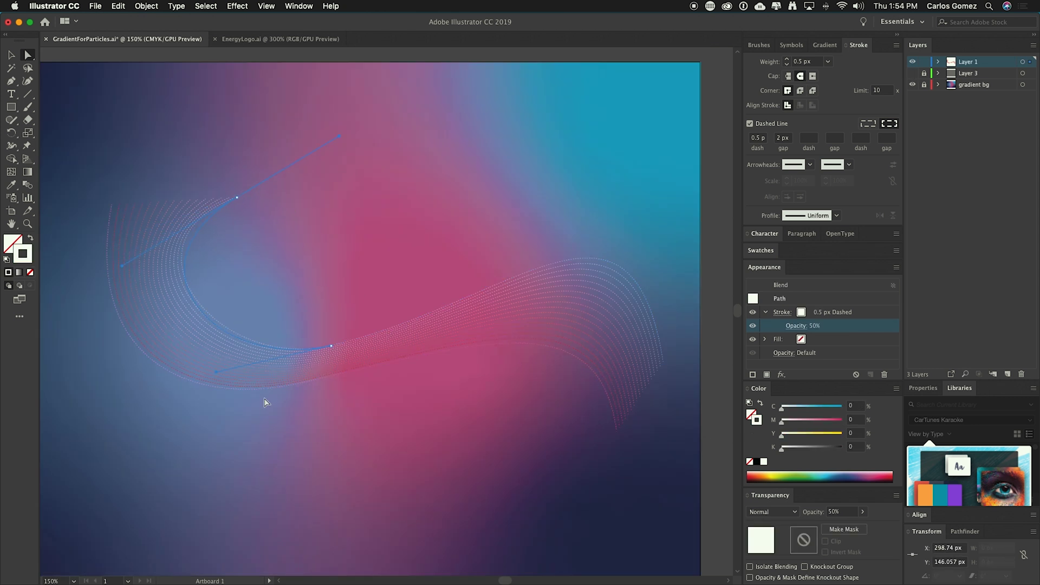
pyautogui.click(388, 432)
pyautogui.scroll(-2, 379, 353)
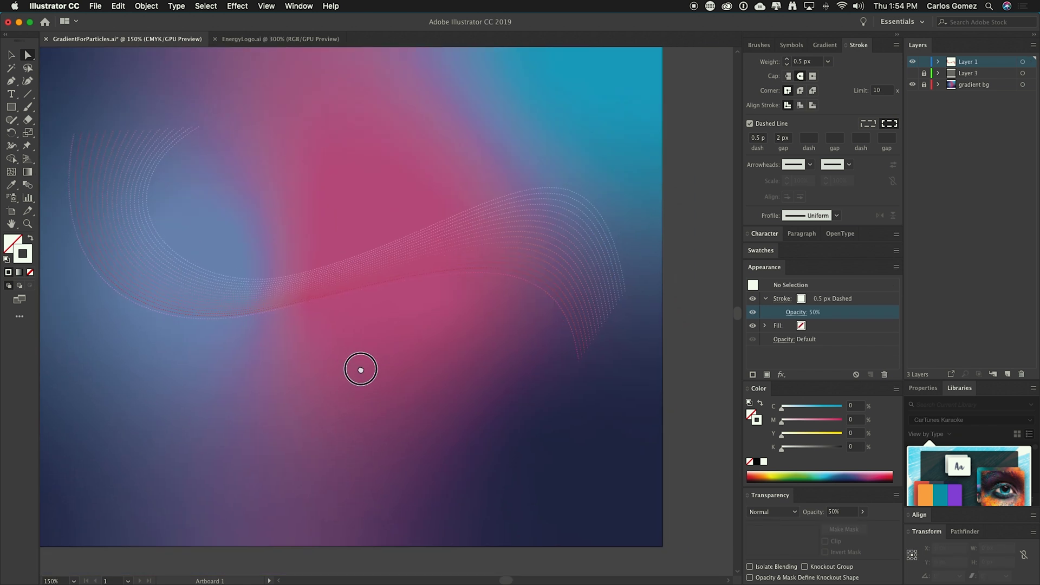
# Lock and hide Layer 1, and add a new layer above it
pyautogui.moveTo(924, 73); pyautogui.dragTo(924, 61)
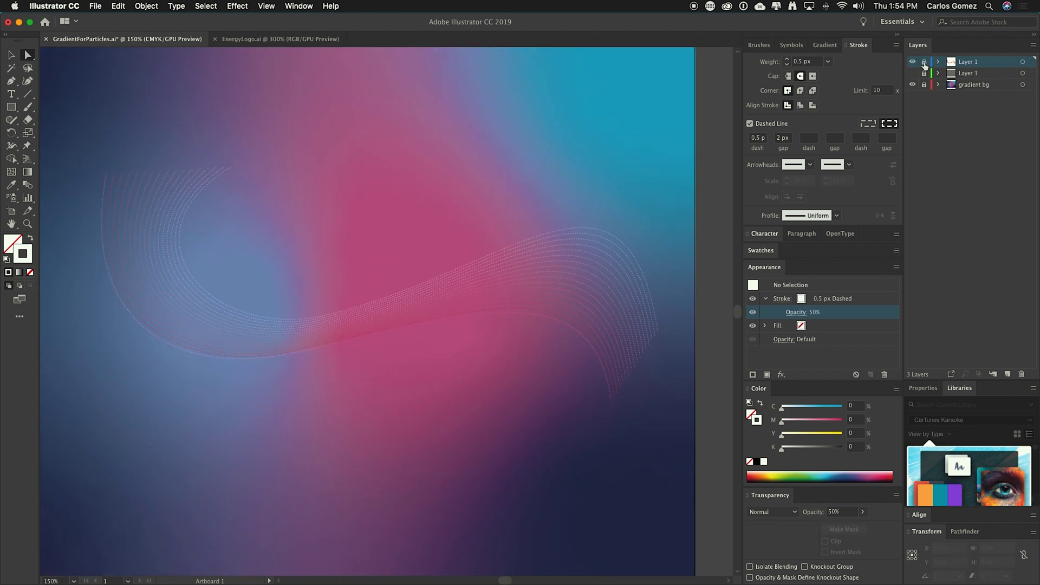
pyautogui.click(912, 61)
pyautogui.click(1007, 374)
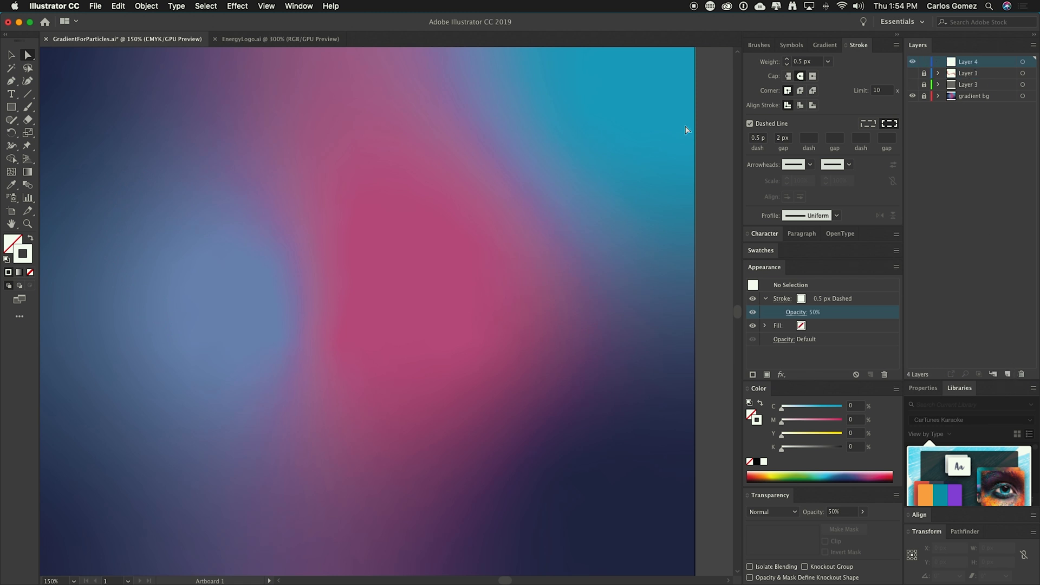
# Draw a dashed white-stroked rectangle about 575 by 436 px across the gradient on the new layer, and deselect it
pyautogui.click(11, 108)
pyautogui.moveTo(114, 105)
pyautogui.mouseDown()
pyautogui.moveTo(246, 251)
pyautogui.moveTo(646, 508)
pyautogui.mouseUp()
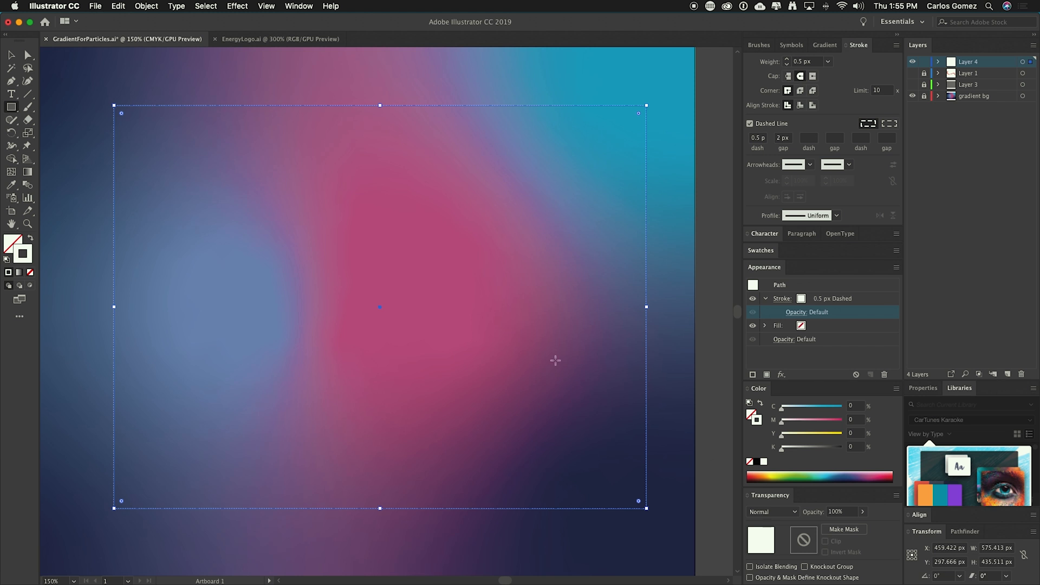
pyautogui.click(11, 54)
pyautogui.click(75, 80)
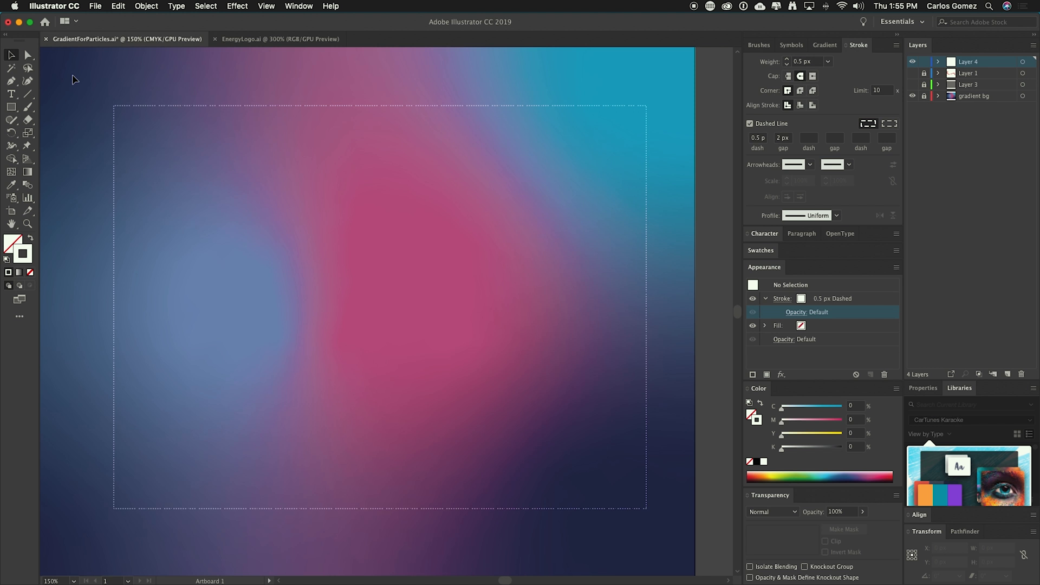
# Try the rectangle with a solid stroke and restore its dashed line
pyautogui.click(129, 129)
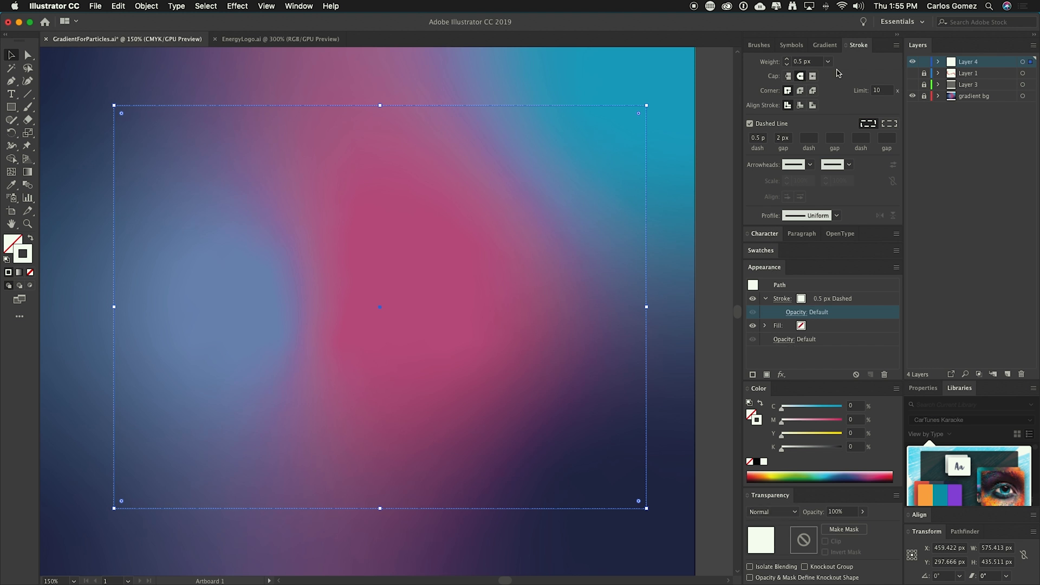
pyautogui.click(751, 123)
pyautogui.click(312, 198)
pyautogui.press('super+a')
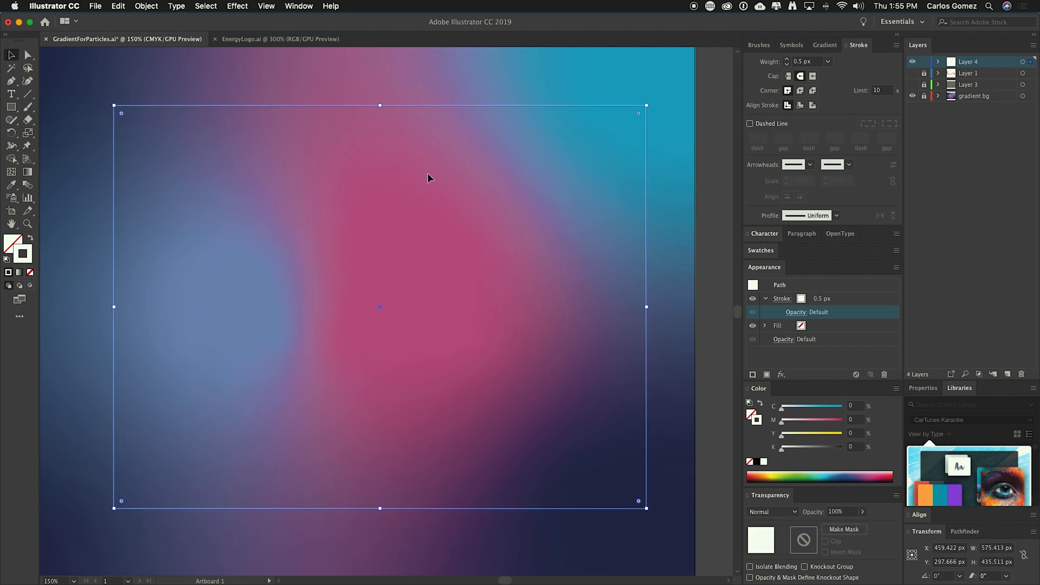
pyautogui.click(750, 123)
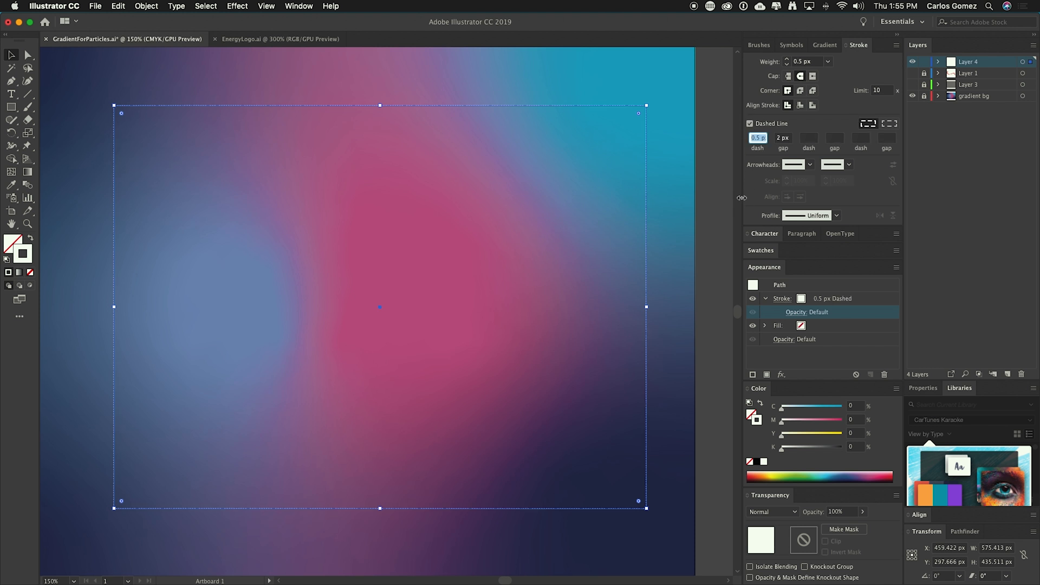
pyautogui.click(684, 153)
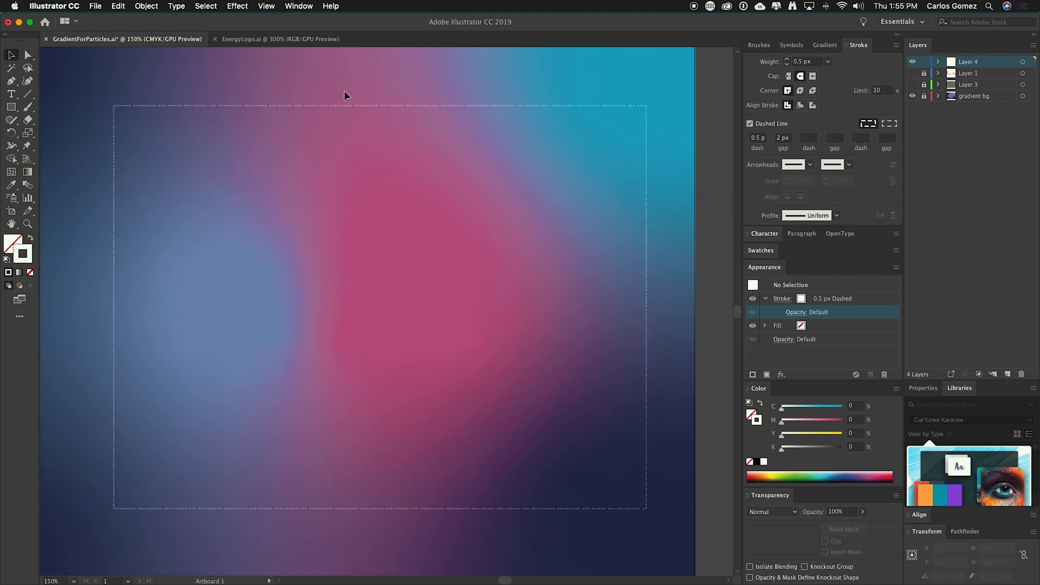
pyautogui.click(323, 106)
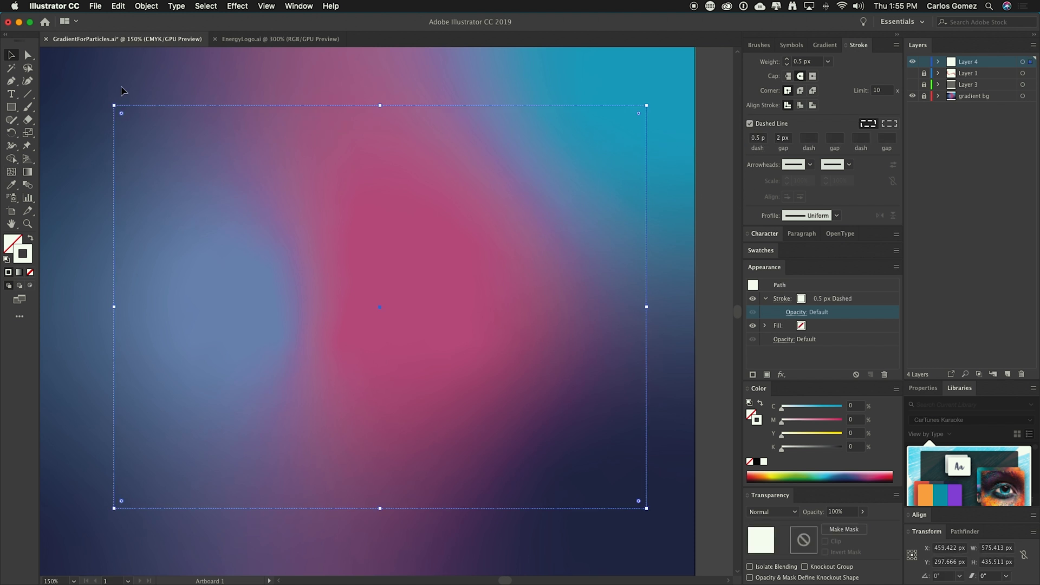
pyautogui.click(107, 87)
# Draw a circle about 256 px in diameter inside the rectangle with the Ellipse tool
pyautogui.moveTo(11, 107); pyautogui.dragTo(70, 132)
pyautogui.moveTo(365, 285); pyautogui.dragTo(488, 391)
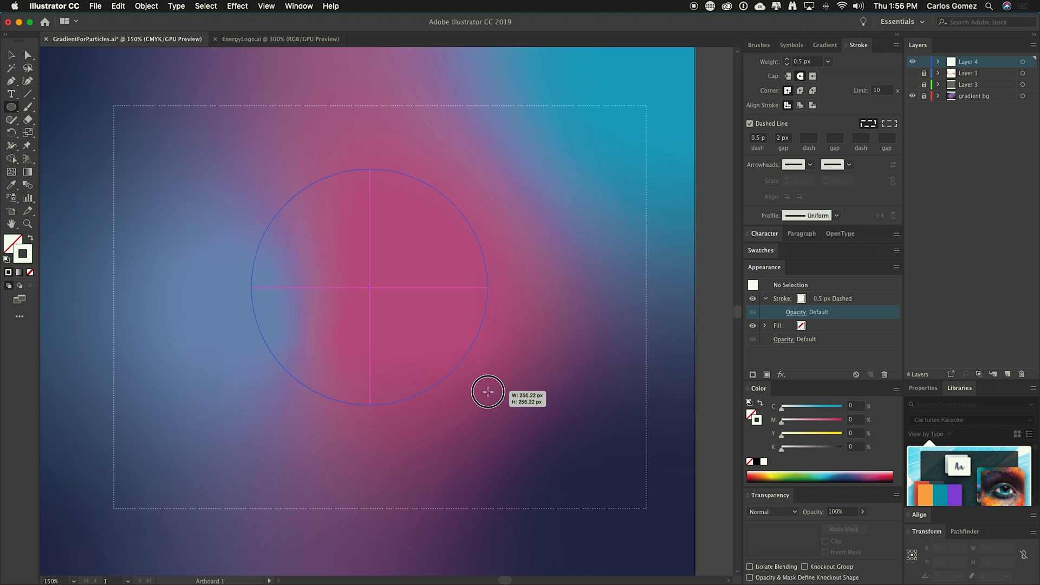
pyautogui.moveTo(488, 391); pyautogui.dragTo(488, 390)
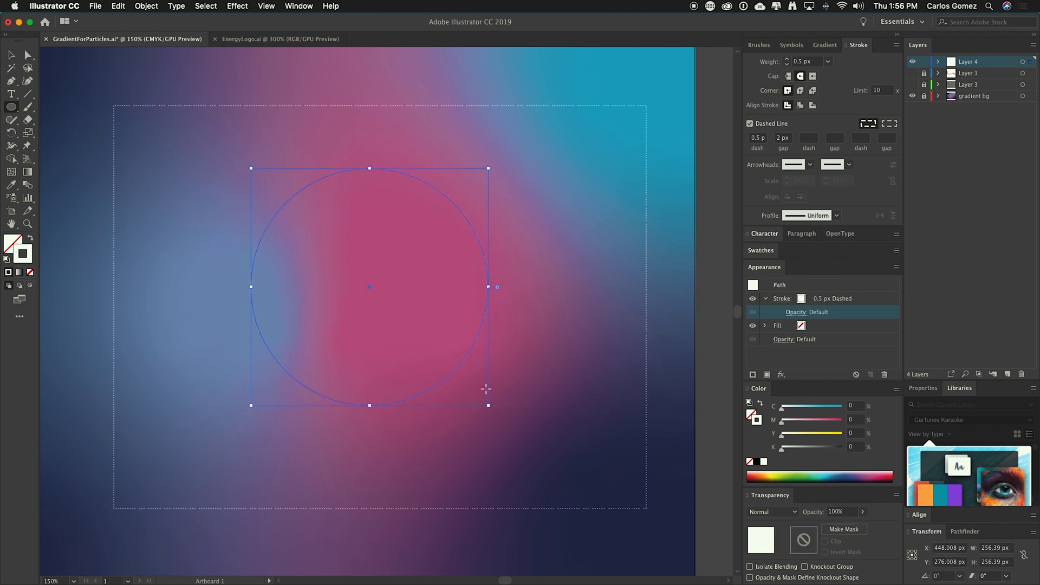
# Align the circle and rectangle on their horizontal and vertical centers, and move the pair to about X 441, Y 296 px
pyautogui.press('v')
pyautogui.click(297, 106)
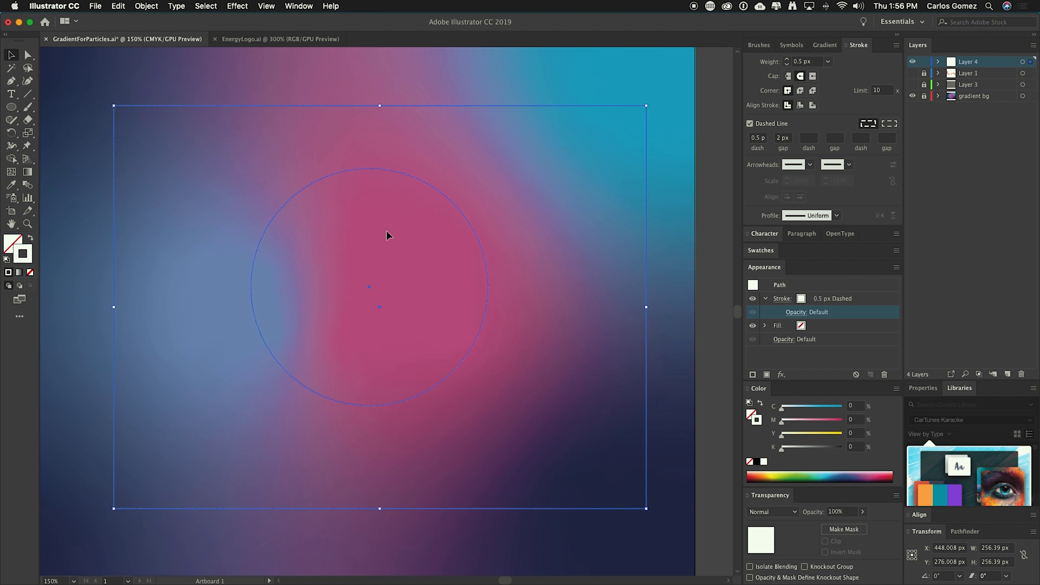
pyautogui.click(919, 515)
pyautogui.click(934, 450)
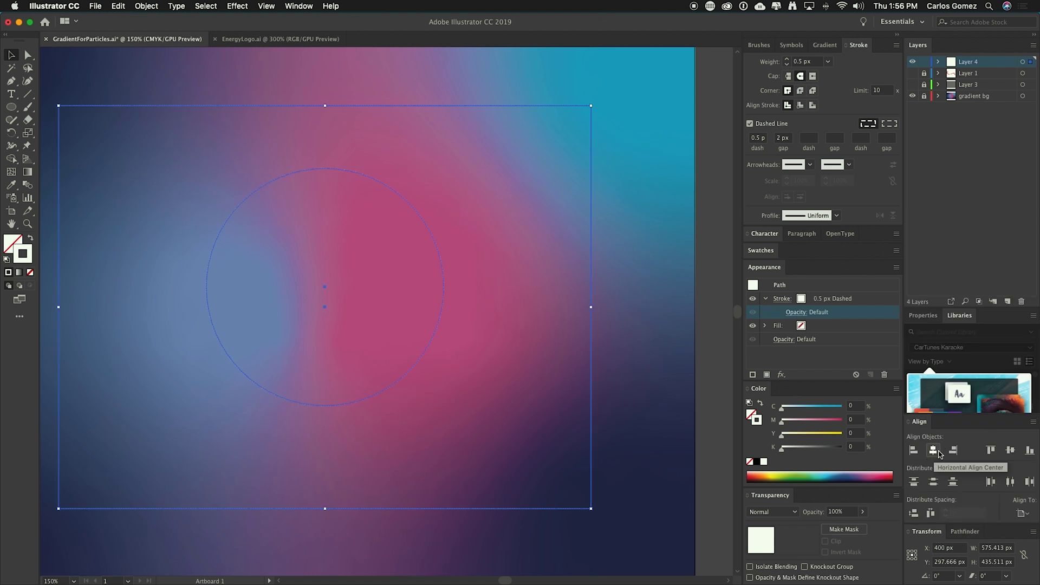
pyautogui.click(1010, 450)
pyautogui.moveTo(444, 330); pyautogui.dragTo(481, 325)
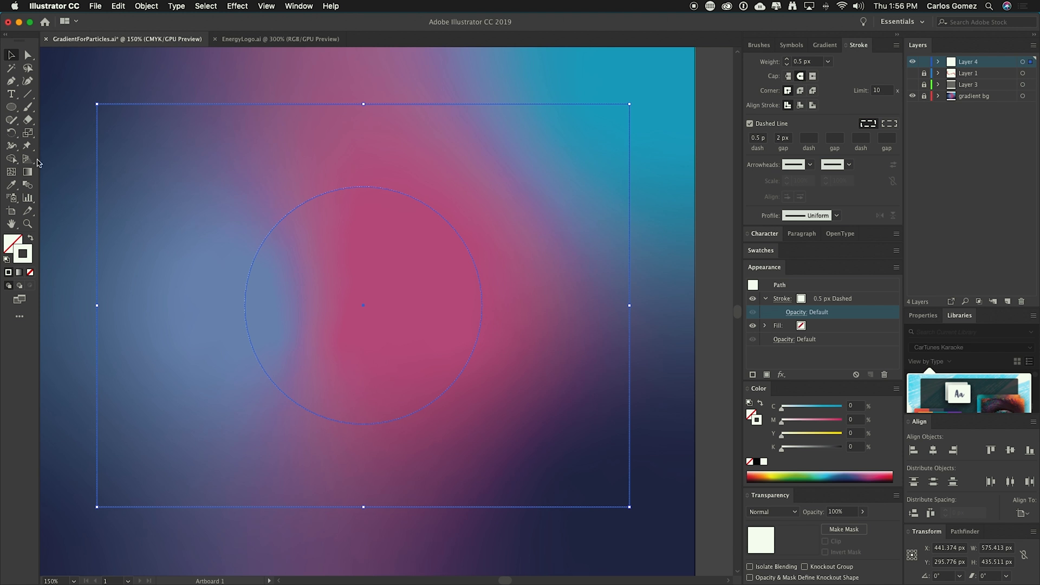
# Blend the dashed rectangle and the circle, with the blend spacing set to 25 specified steps and preview enabled
pyautogui.click(27, 185)
pyautogui.click(245, 307)
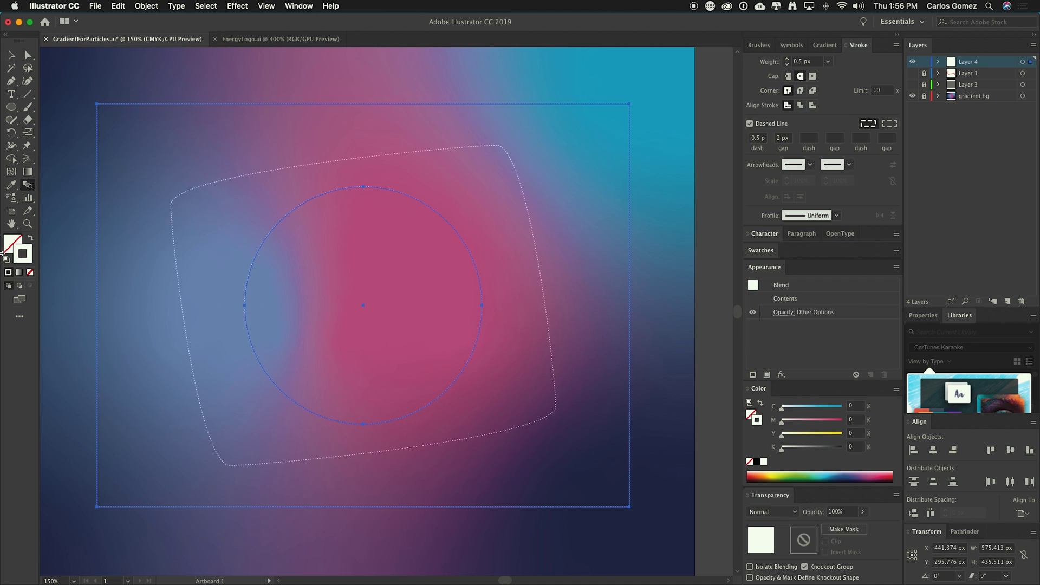
pyautogui.doubleClick(27, 185)
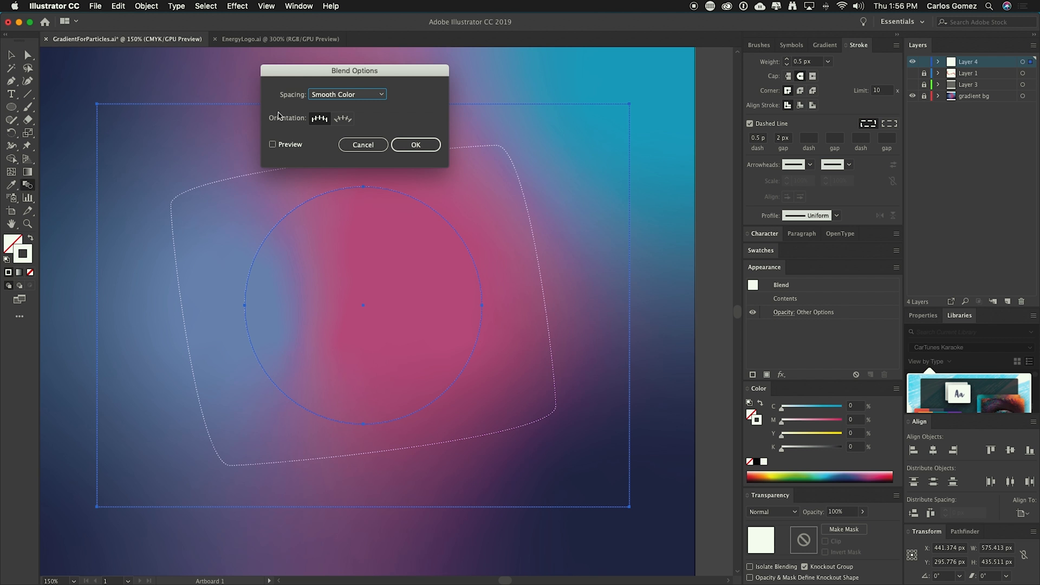
pyautogui.click(354, 98)
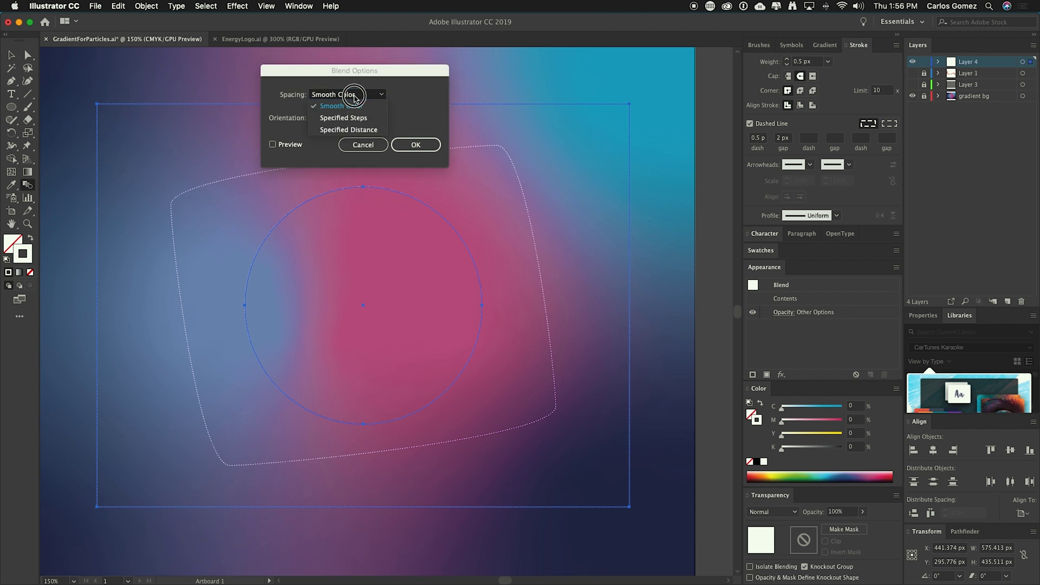
pyautogui.click(355, 130)
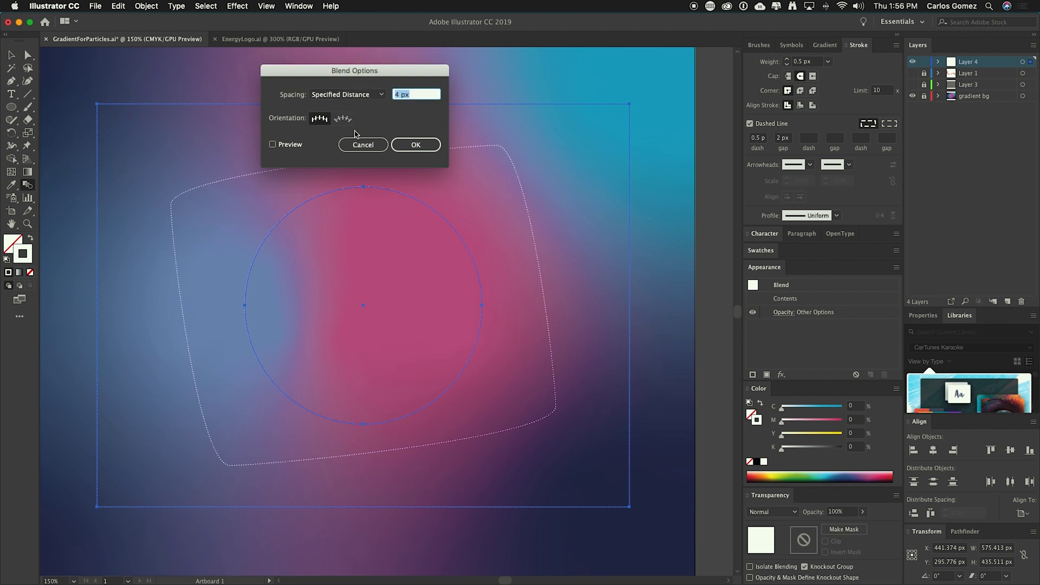
pyautogui.click(359, 96)
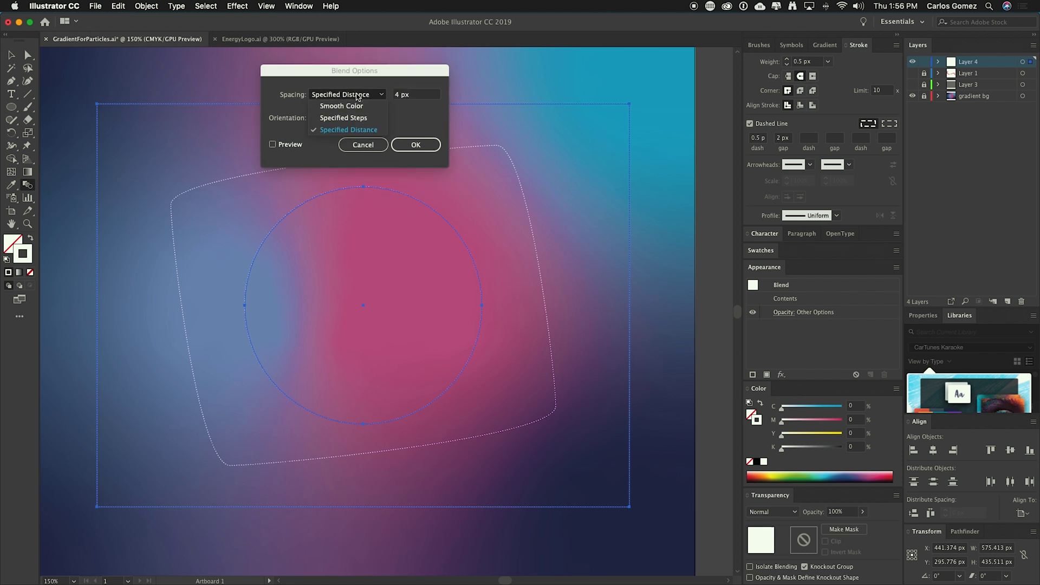
pyautogui.click(351, 119)
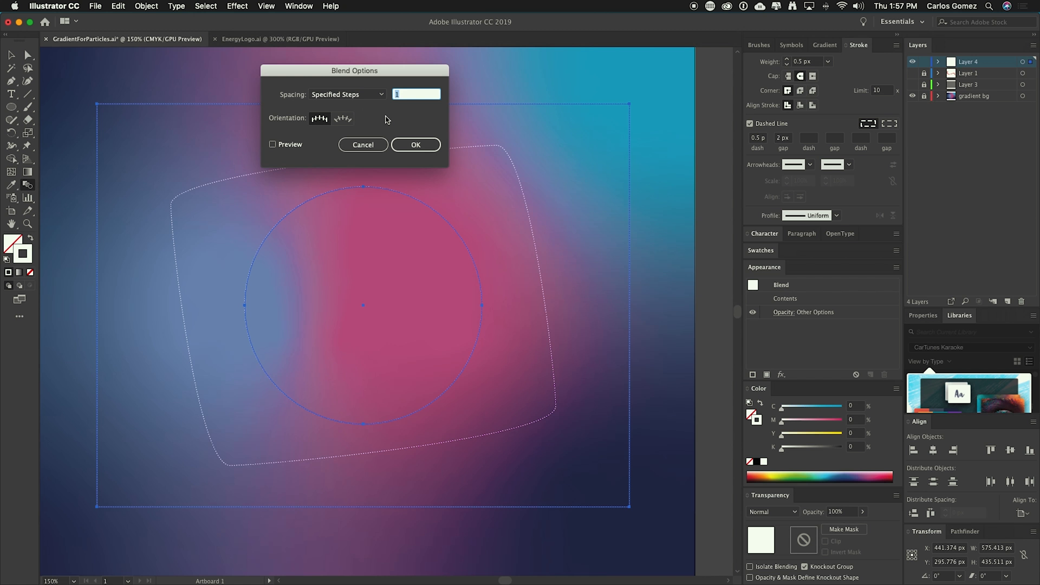
pyautogui.click(293, 146)
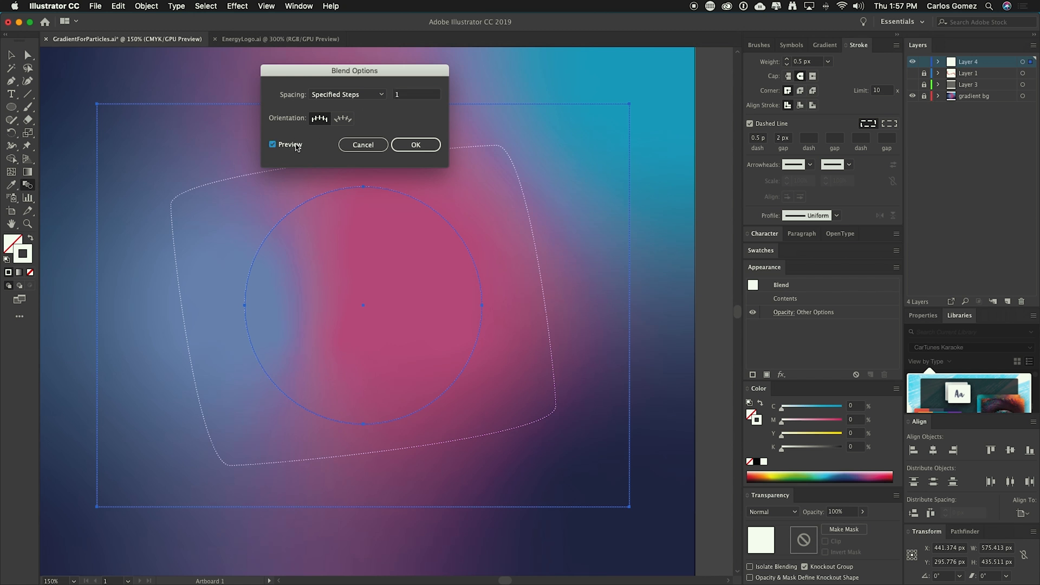
pyautogui.click(410, 96)
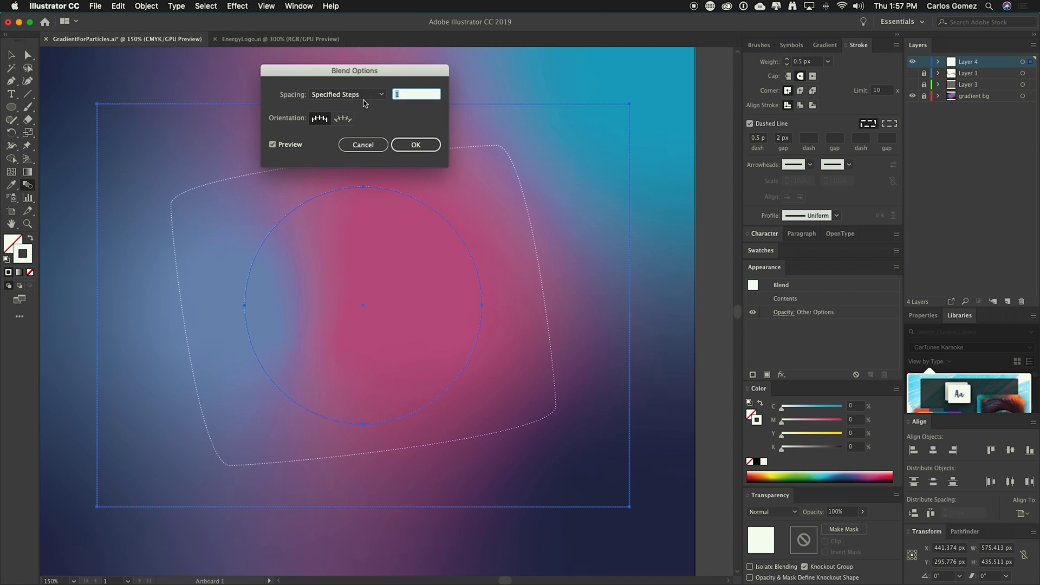
pyautogui.write('25')
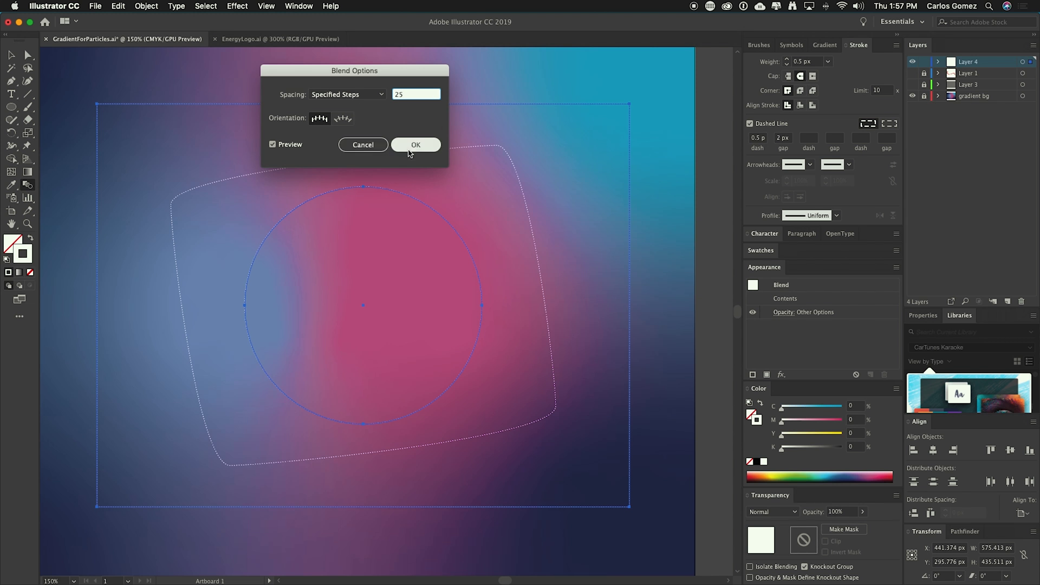
pyautogui.press('Tab')
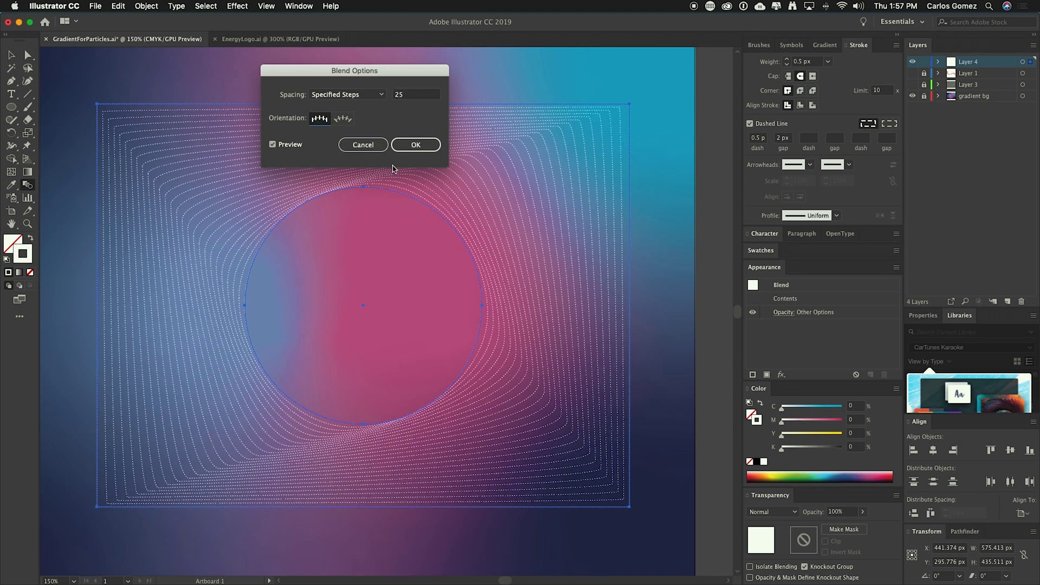
pyautogui.click(421, 149)
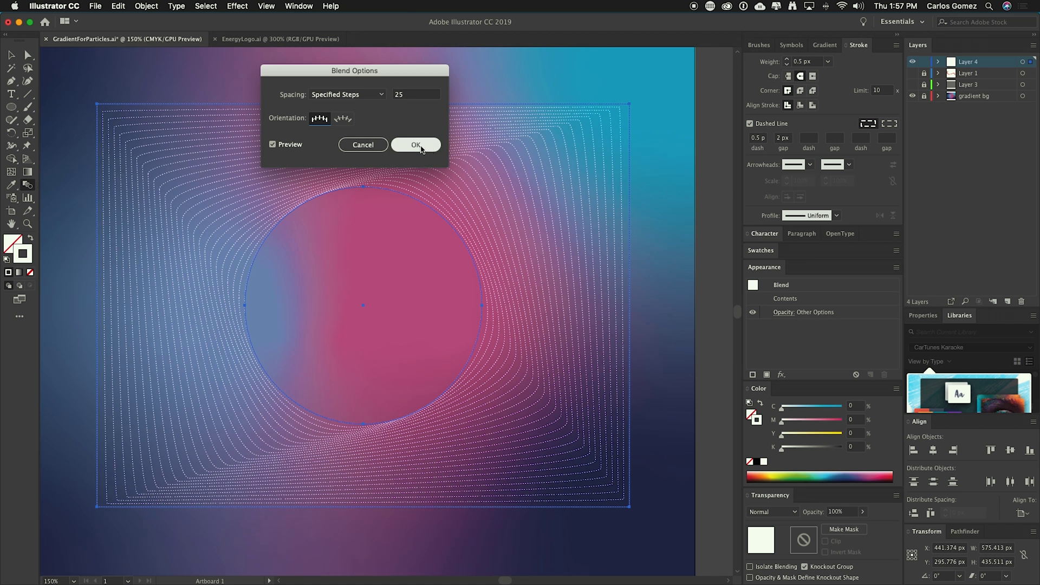
pyautogui.click(416, 145)
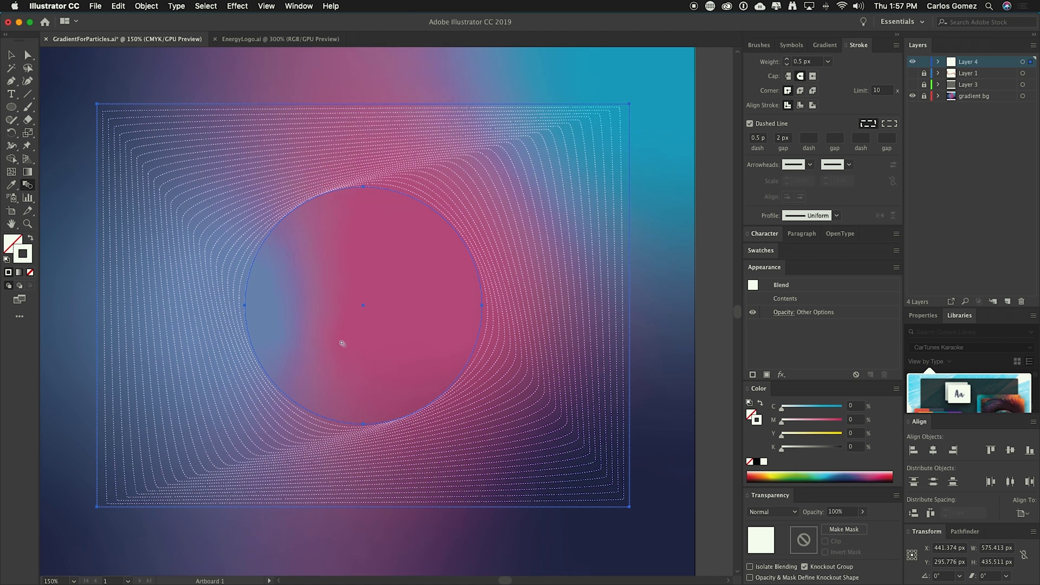
# Select the inner circle on its own, select the whole blend, and clear the selection
pyautogui.click(28, 55)
pyautogui.click(372, 318)
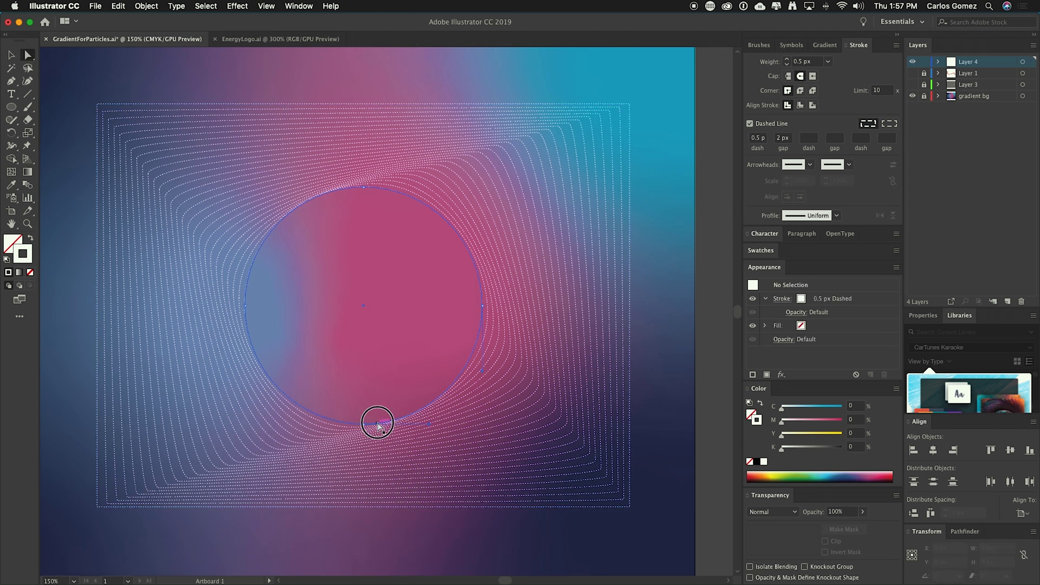
pyautogui.click(379, 428)
pyautogui.click(13, 56)
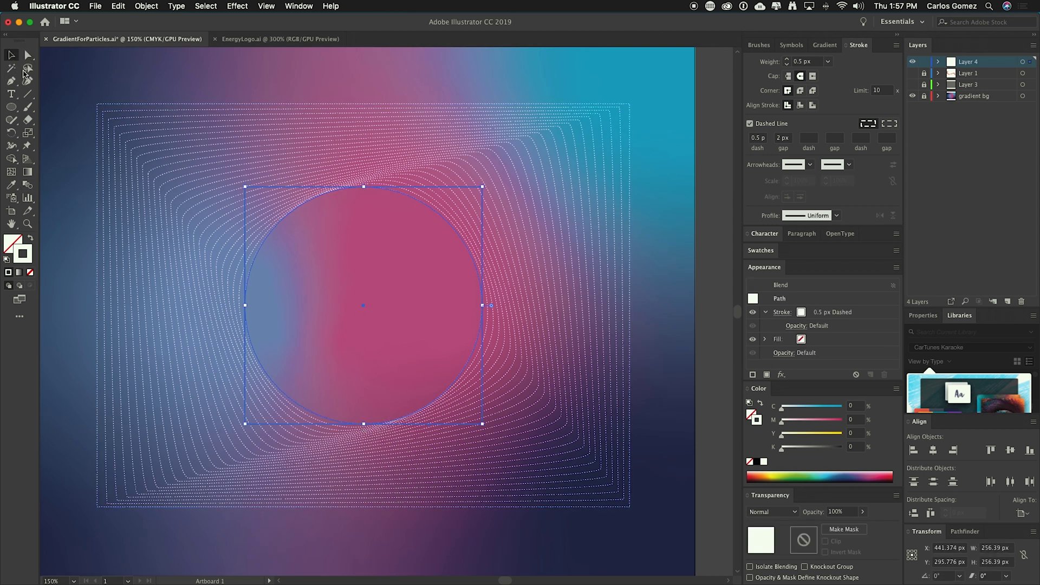
pyautogui.click(374, 416)
pyautogui.click(378, 422)
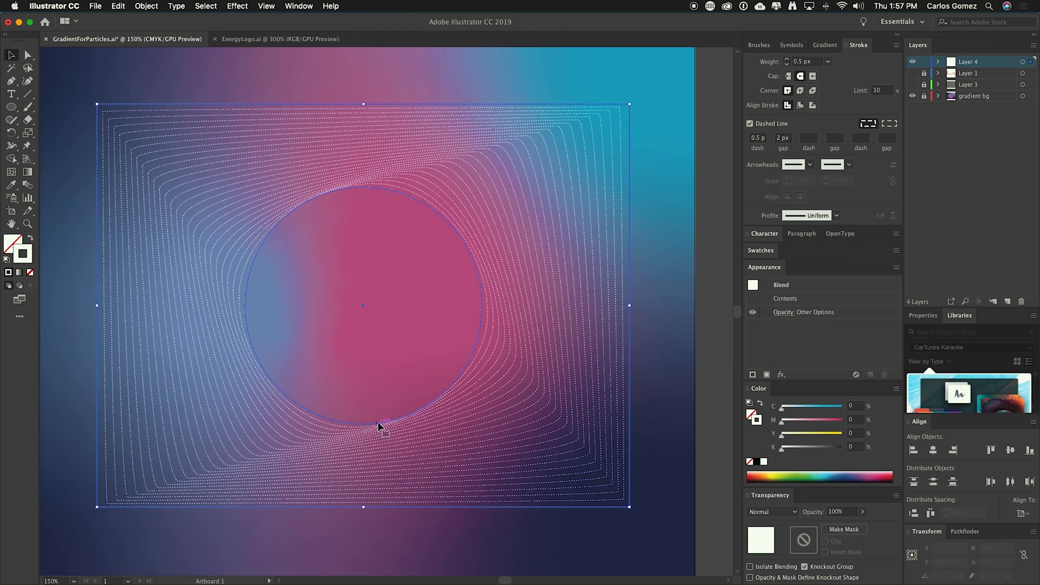
pyautogui.click(359, 365)
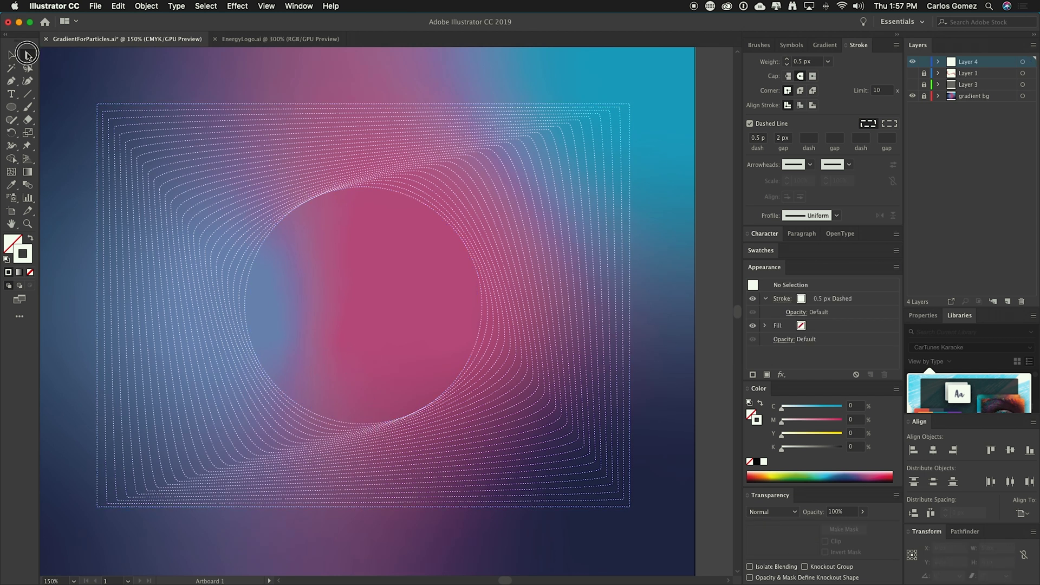
# Reshape the blend's inner circle by moving its four anchor points outward, placing the upper one at about X 370, Y 114 px
pyautogui.click(28, 55)
pyautogui.click(349, 192)
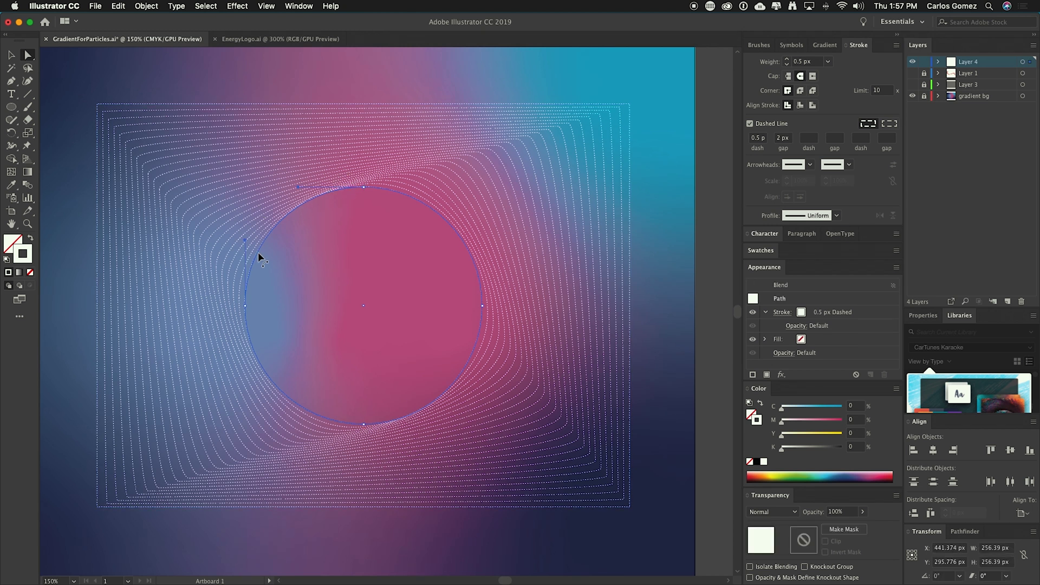
pyautogui.moveTo(245, 307); pyautogui.dragTo(191, 350)
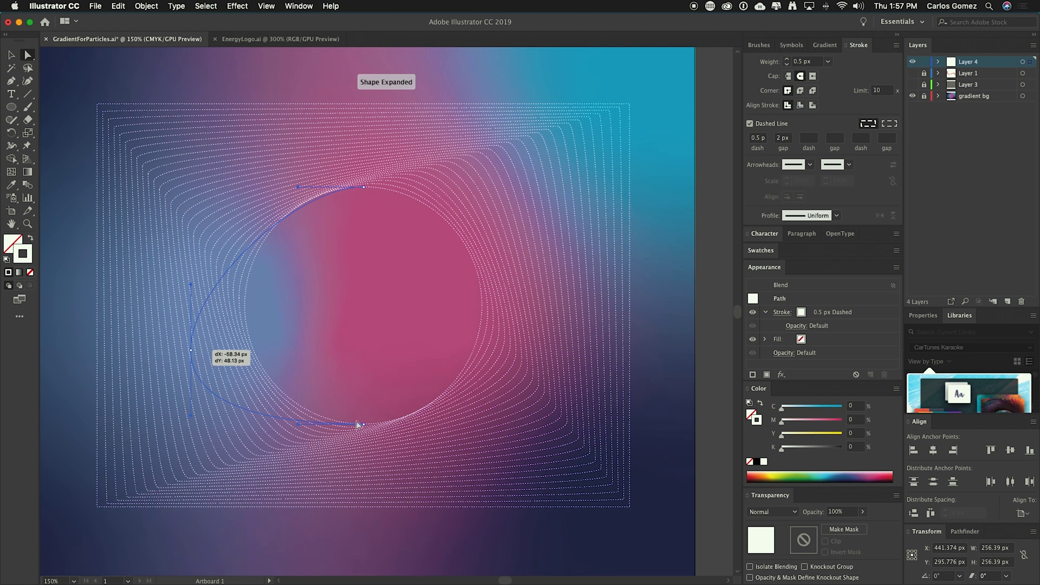
pyautogui.moveTo(365, 425); pyautogui.dragTo(387, 456)
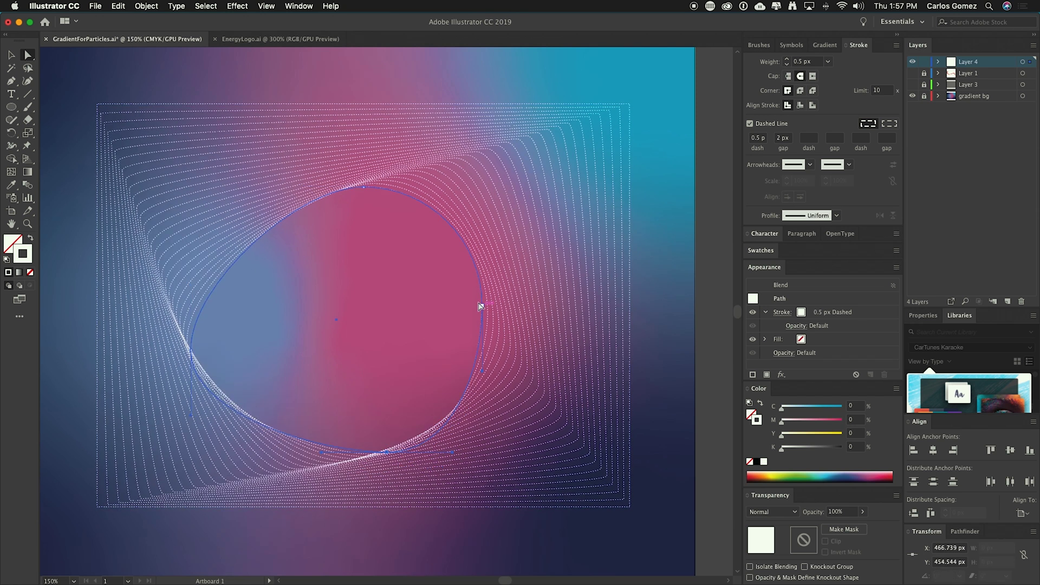
pyautogui.moveTo(483, 306); pyautogui.dragTo(525, 277)
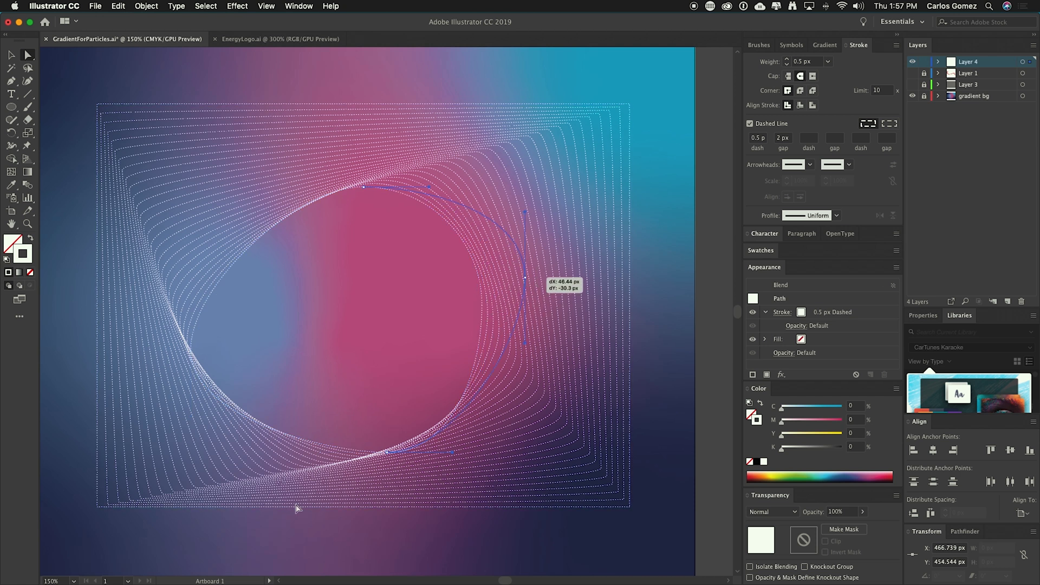
pyautogui.moveTo(363, 188); pyautogui.dragTo(298, 141)
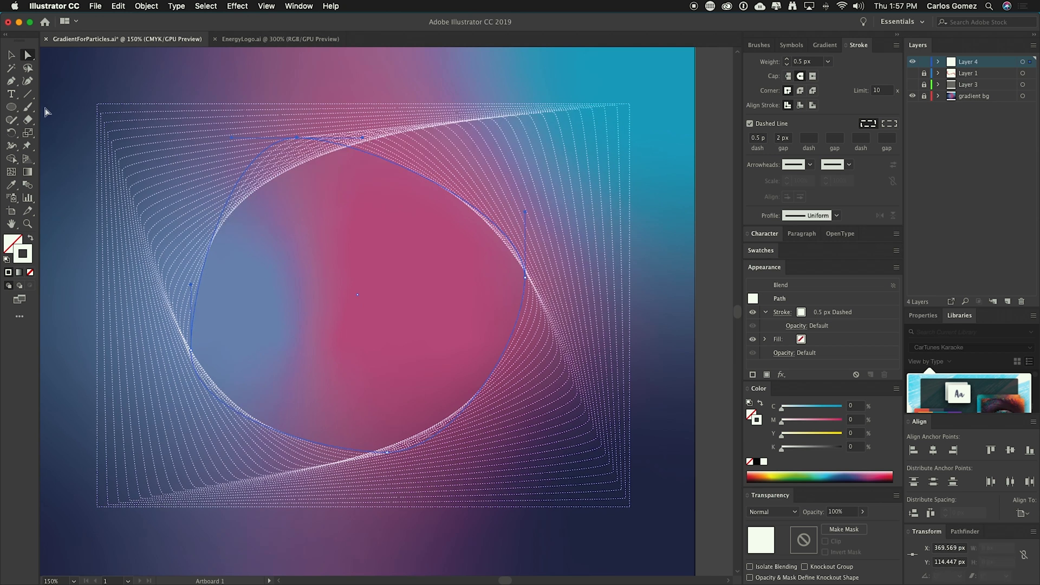
# Add an anchor point on the inner shape's upper-right edge and move it inward to about X 435, Y 253 px
pyautogui.click(11, 82)
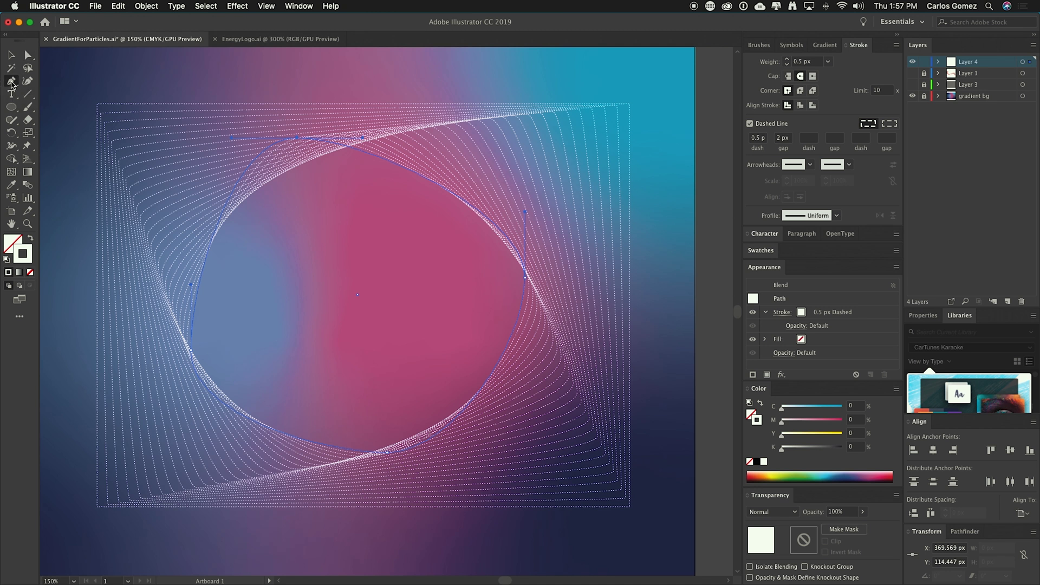
pyautogui.click(428, 179)
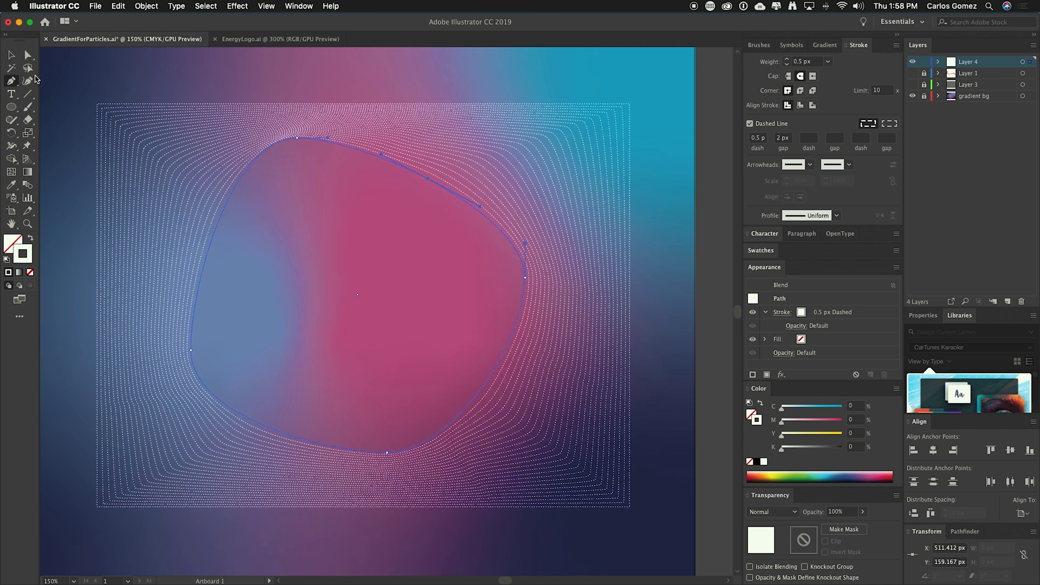
pyautogui.click(28, 55)
pyautogui.moveTo(432, 177); pyautogui.dragTo(357, 266)
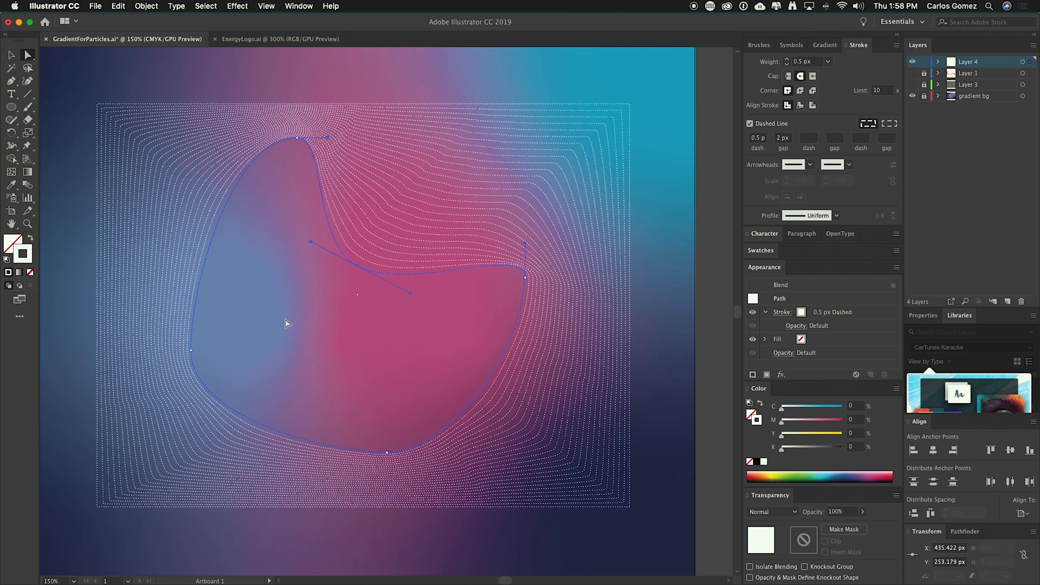
# Move the outer rectangle's upper-left corner about 51 px left and 30 px up, and its lower-right corner about 43 px right and 63 px down
pyautogui.moveTo(97, 104); pyautogui.dragTo(50, 75)
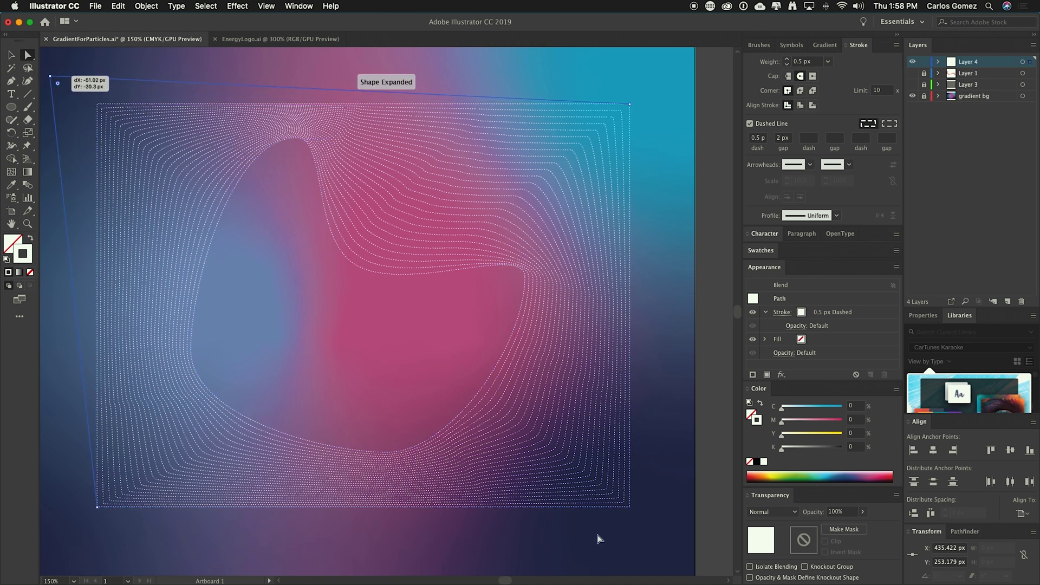
pyautogui.moveTo(630, 507); pyautogui.dragTo(669, 555)
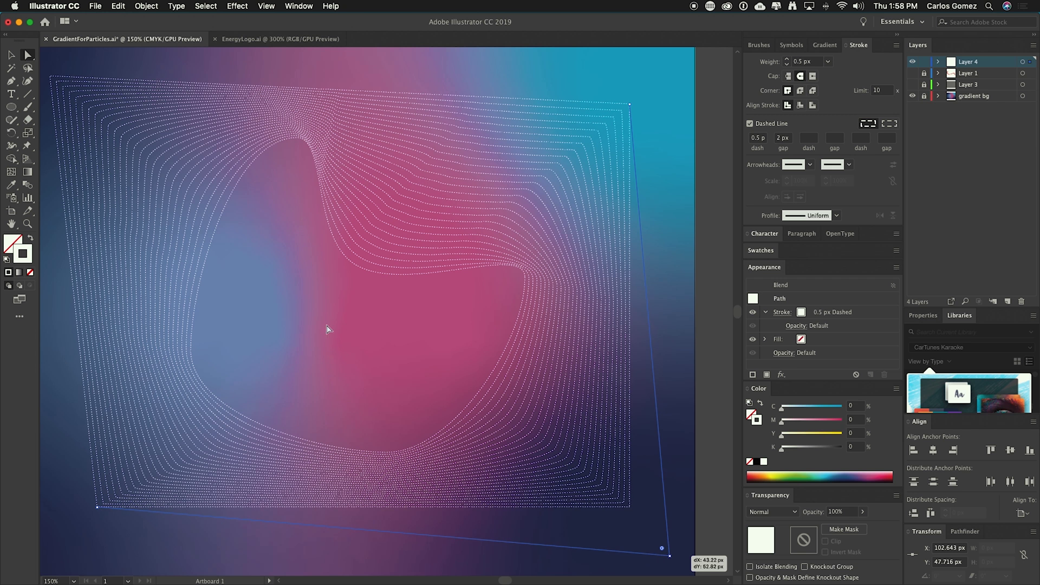
# Set the whole blend's dashed stroke to a 1 px dash and a 3 px gap, and deselect it
pyautogui.press('v')
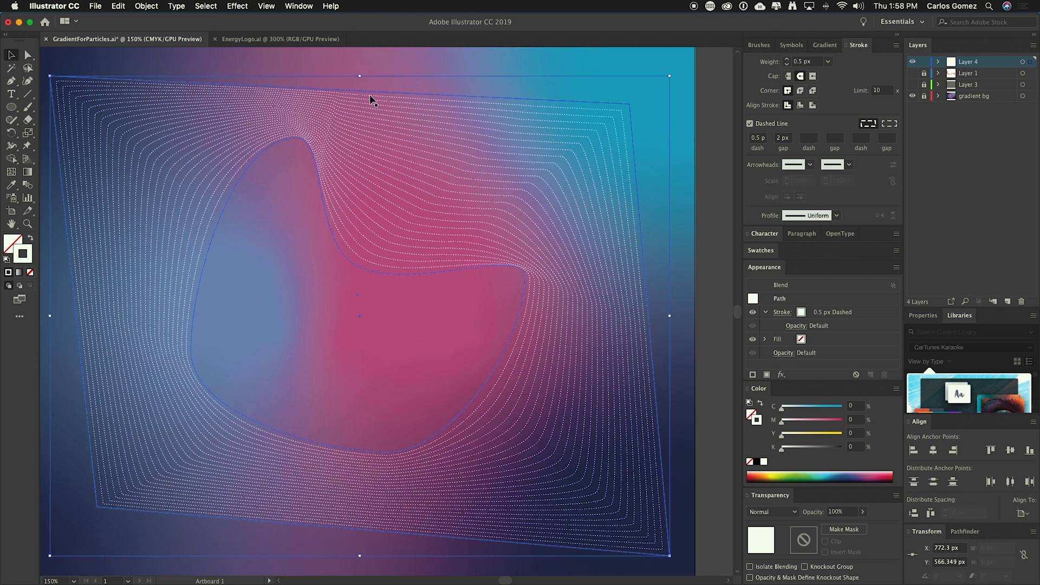
pyautogui.click(371, 92)
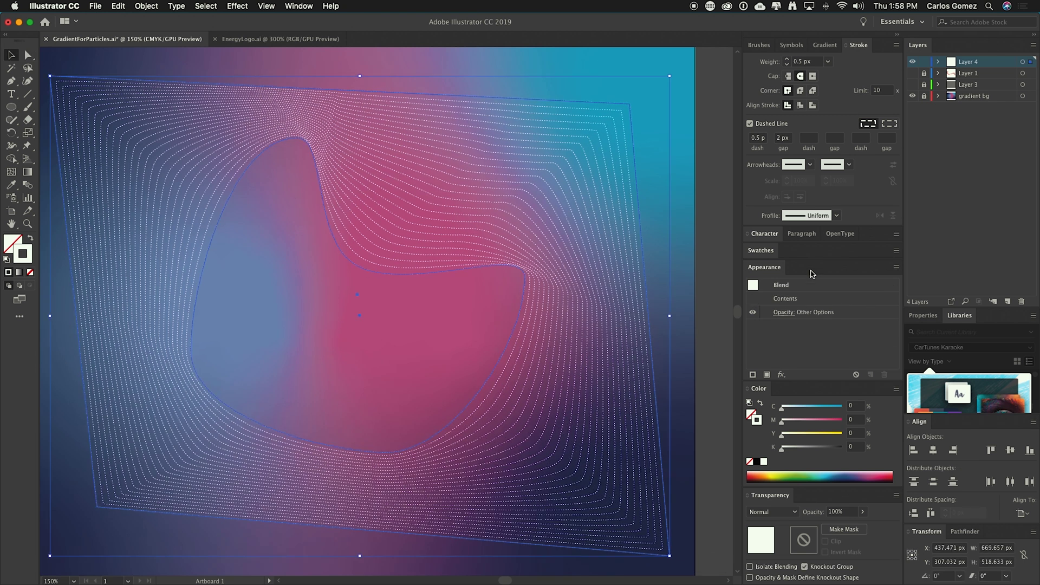
pyautogui.click(758, 138)
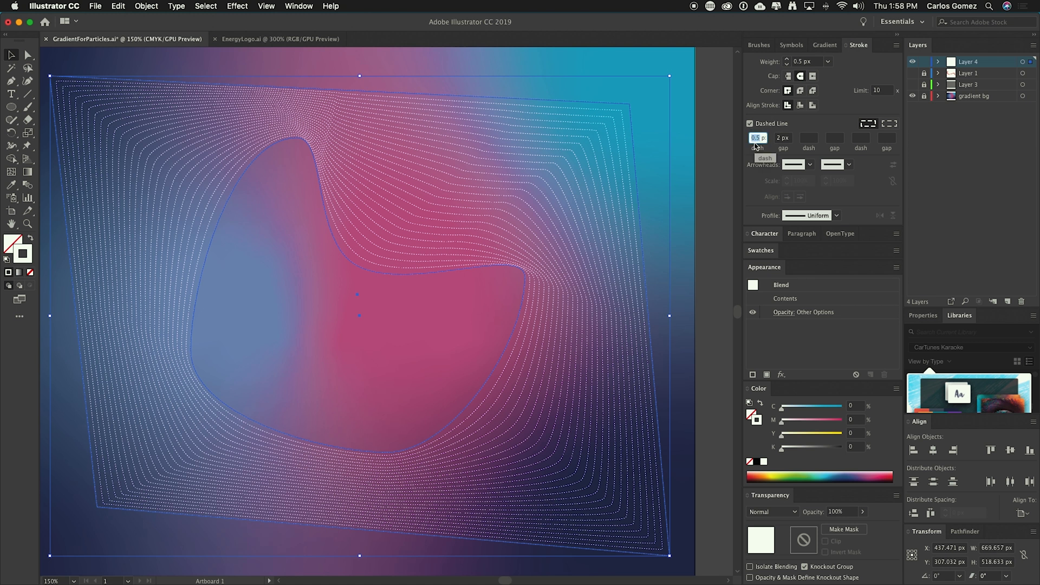
pyautogui.write('1')
pyautogui.press('Tab')
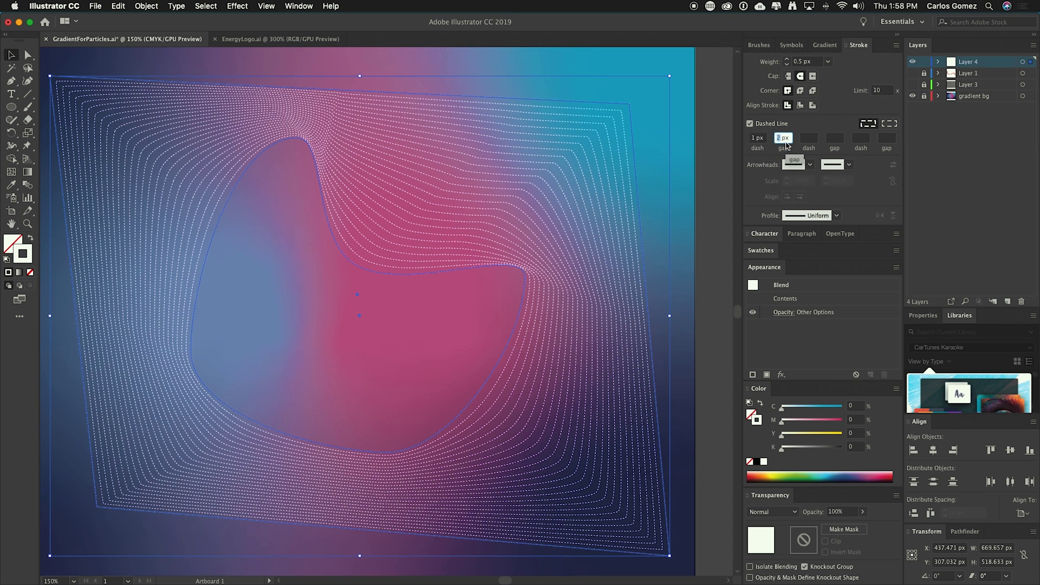
pyautogui.click(808, 138)
pyautogui.click(685, 148)
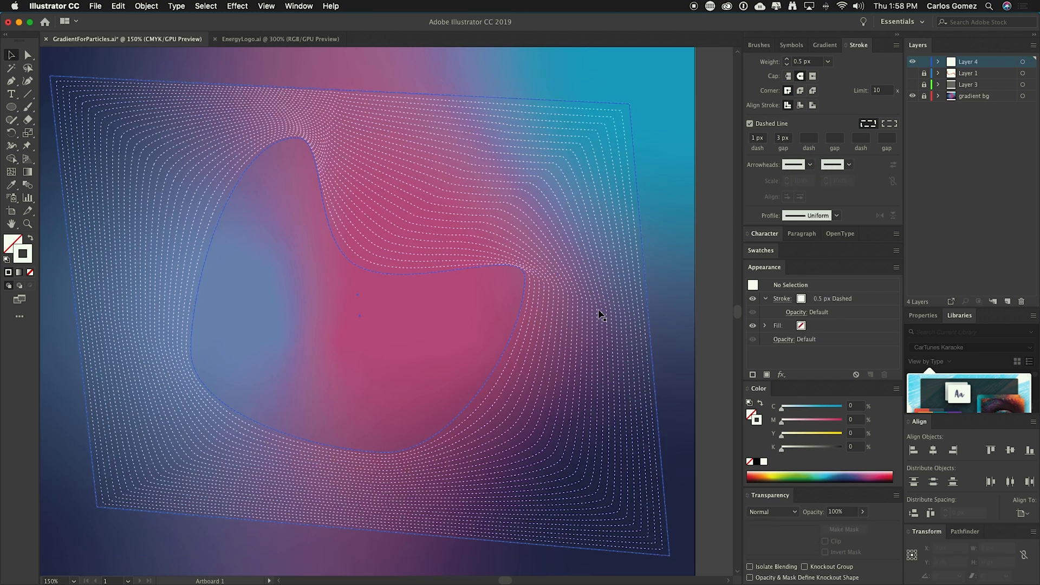
# Move the outer shape's upper-left corner about 85 px left and 32 px up, and its lower-left corner to about X 70, Y 554 px
pyautogui.press('super+minus')
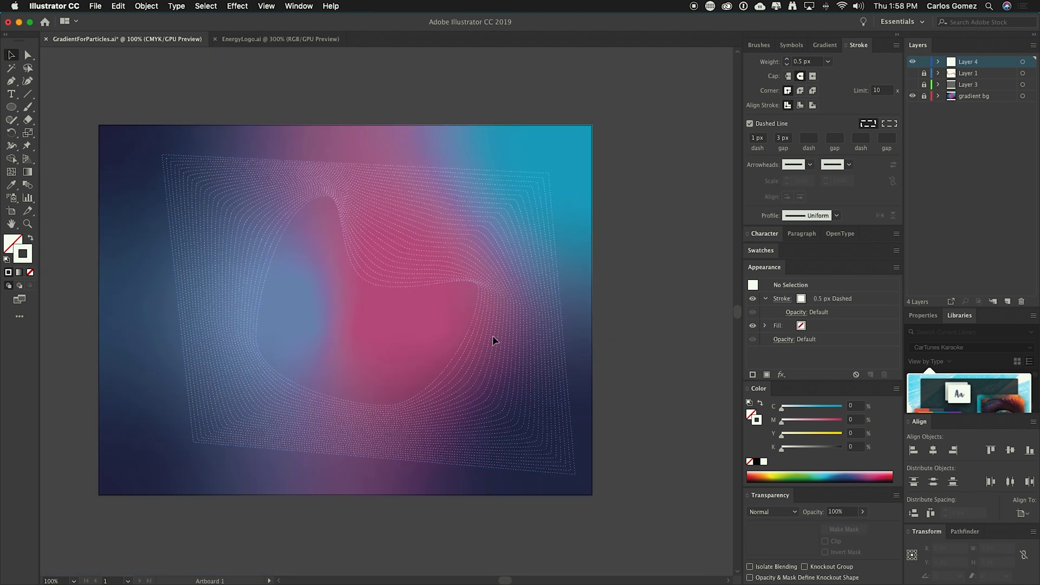
pyautogui.press('a')
pyautogui.moveTo(162, 155); pyautogui.dragTo(109, 134)
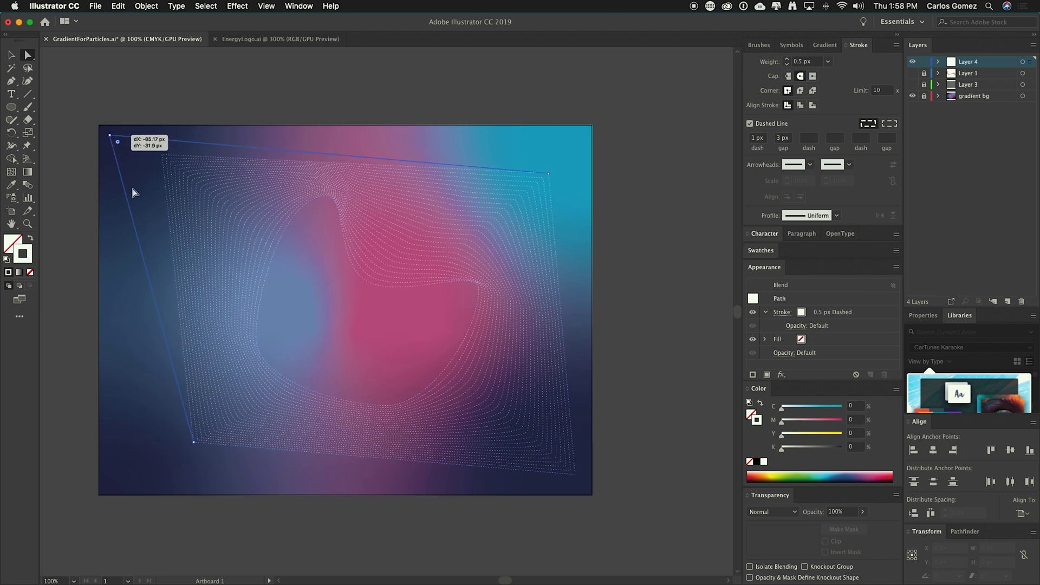
pyautogui.moveTo(194, 445); pyautogui.dragTo(142, 467)
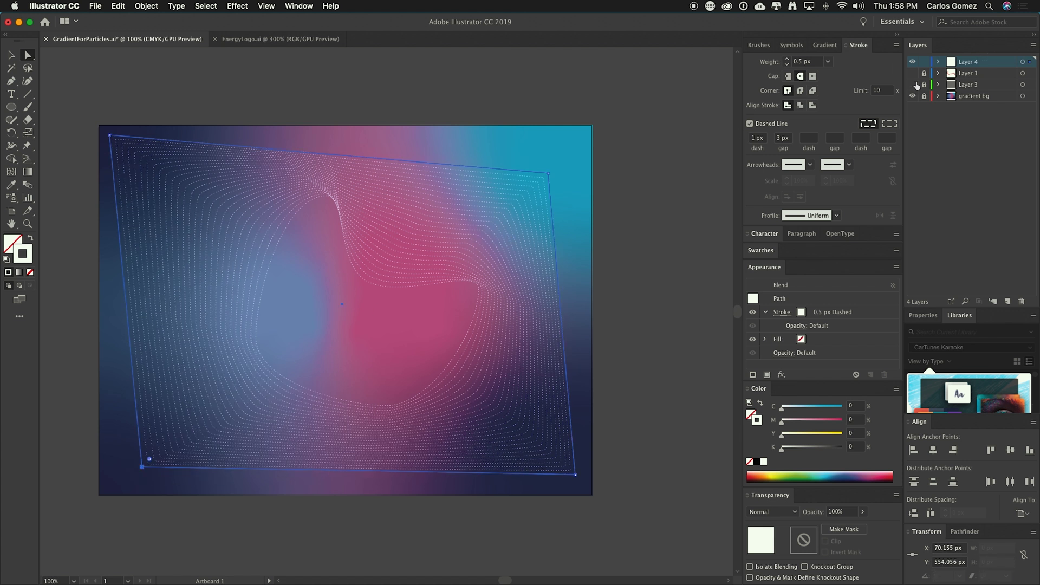
# Show and unlock Layer 1 above Layer 4, and lock Layer 4
pyautogui.moveTo(988, 67); pyautogui.dragTo(987, 81)
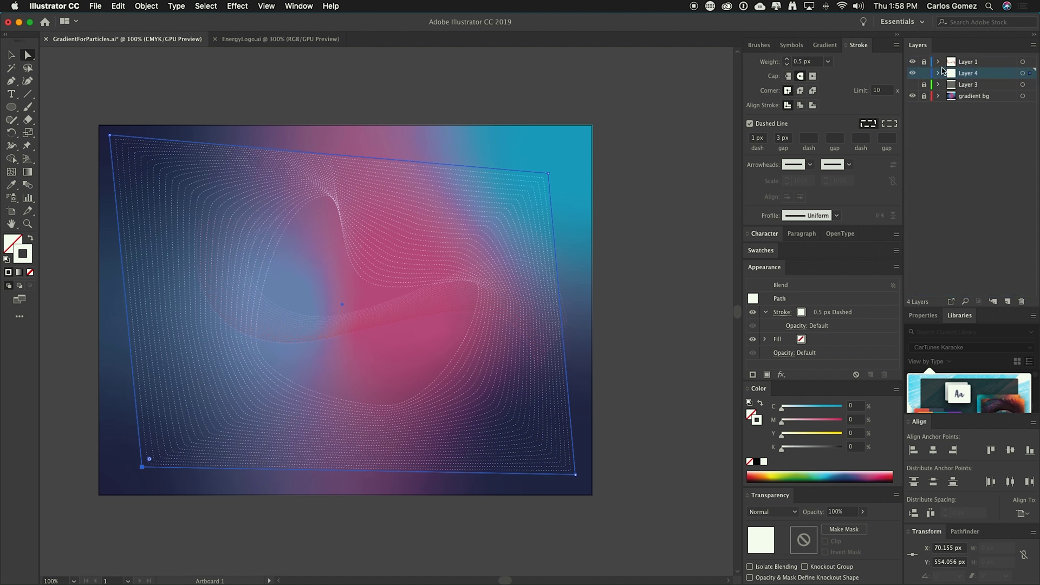
pyautogui.click(925, 74)
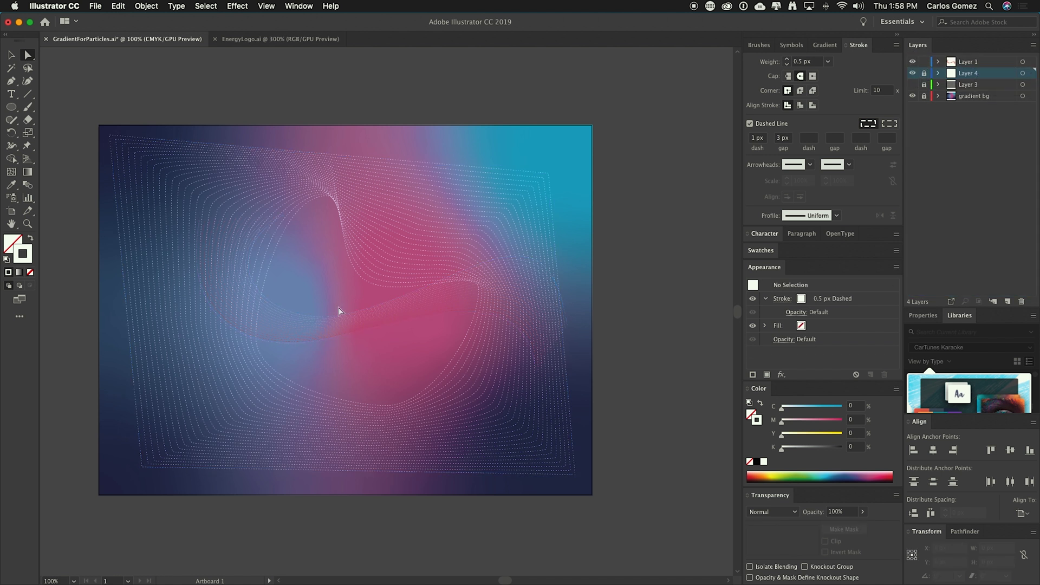
# Reshape Layer 1's red curve, moving its middle anchor about 83 px left and 103 px down and its left endpoint up, and select the white curve
pyautogui.click(334, 335)
pyautogui.click(338, 342)
pyautogui.moveTo(325, 343); pyautogui.dragTo(277, 404)
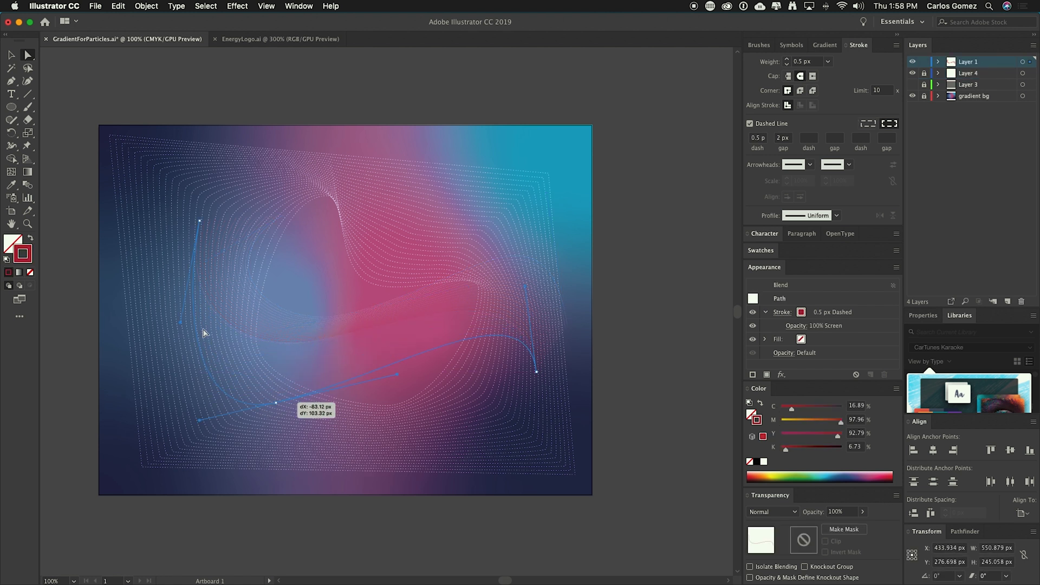
pyautogui.moveTo(185, 220); pyautogui.dragTo(176, 192)
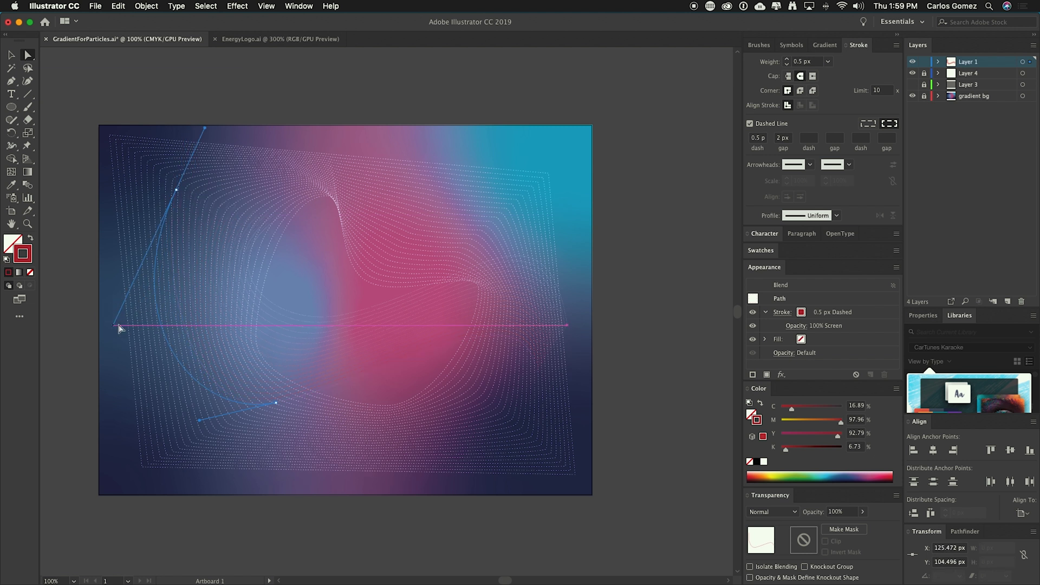
pyautogui.click(504, 263)
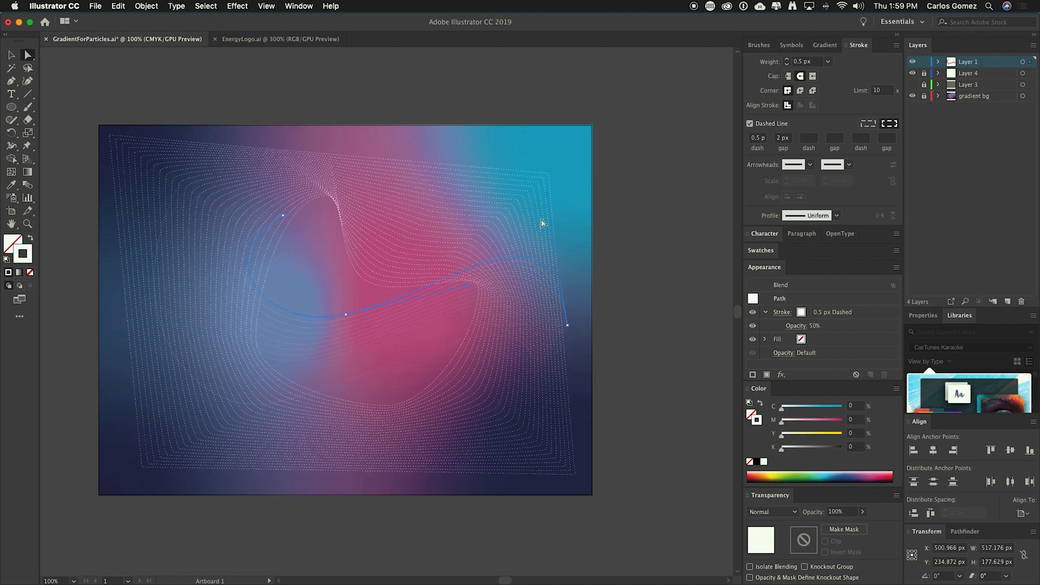